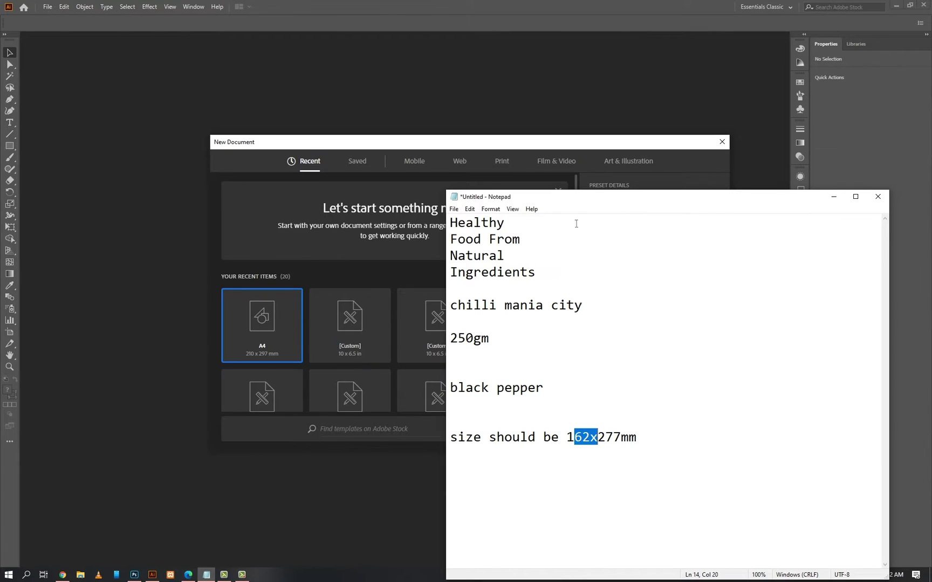
Step: Set the new Illustrator document's size to 162 mm wide and 277 mm high, in millimeters
left_click(678, 144)
left_click(667, 232)
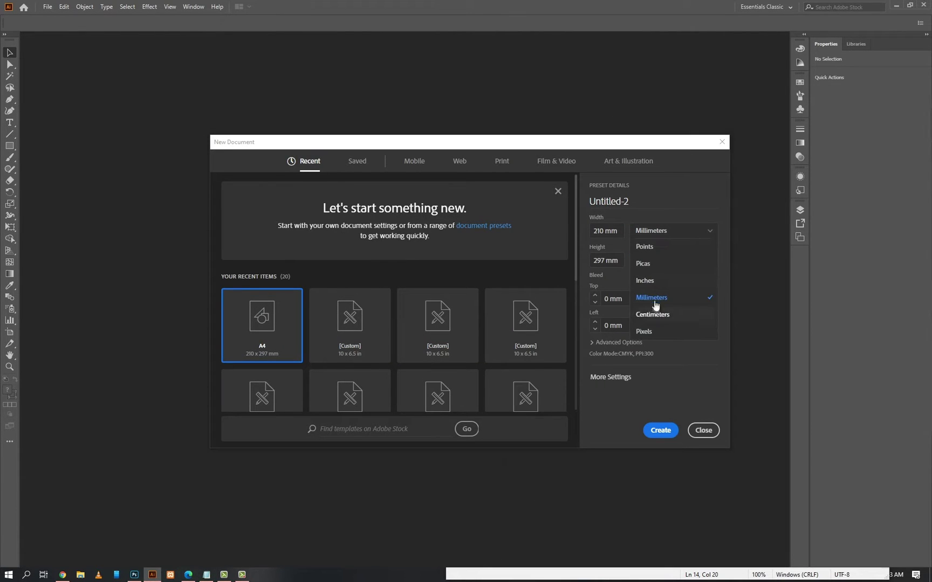
left_click(659, 300)
type("162")
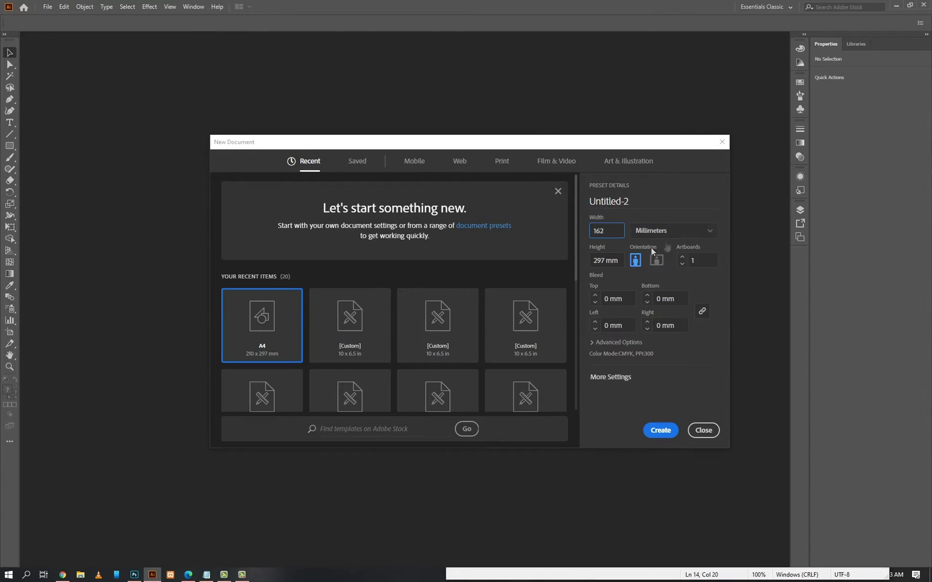
key("Tab")
type("277")
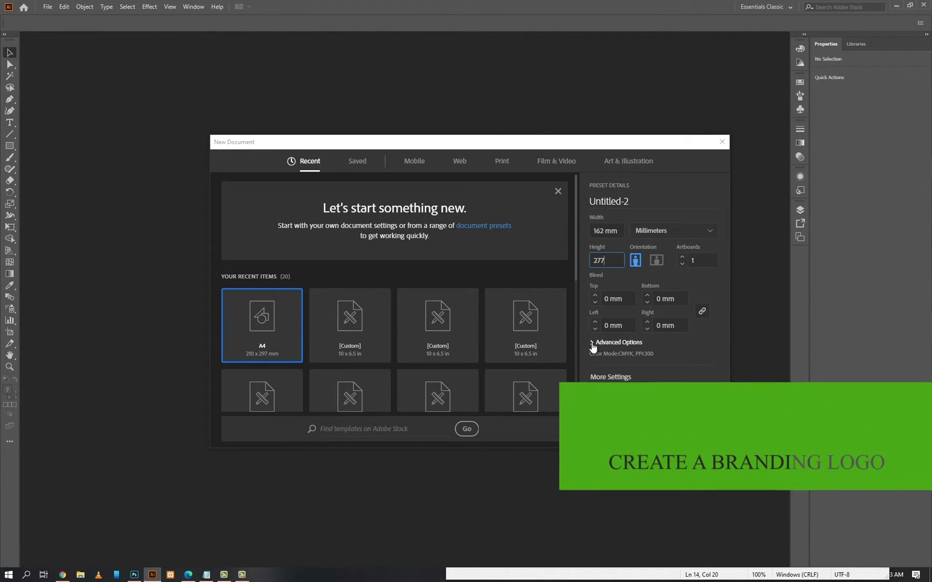
Step: Keep CMYK Color in the advanced options and create the document
left_click(615, 342)
left_click(635, 353)
left_click(635, 357)
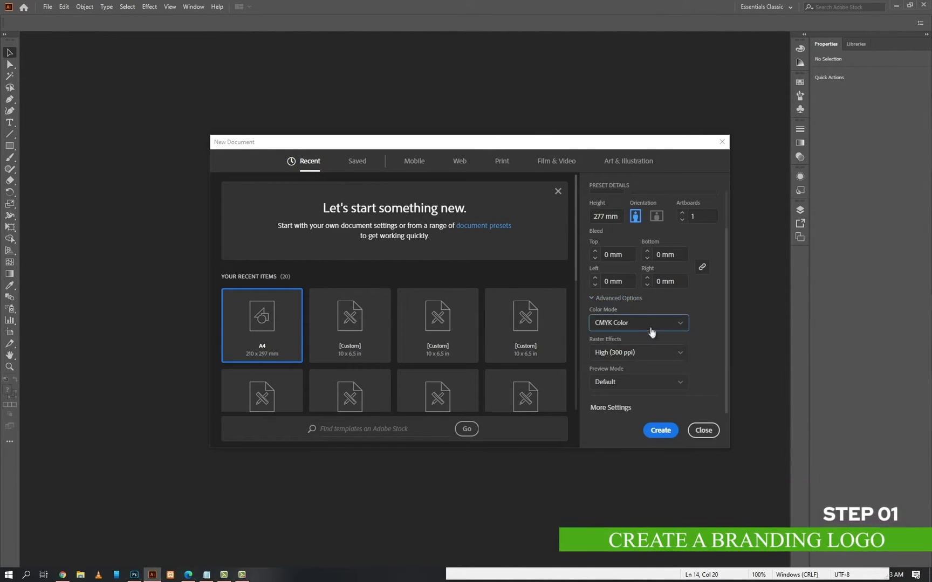
left_click(658, 427)
Step: Copy the Notepad text from "Healthy" through "black pepper" and return to the Illustrator document with the Type tool
key("alt+Tab")
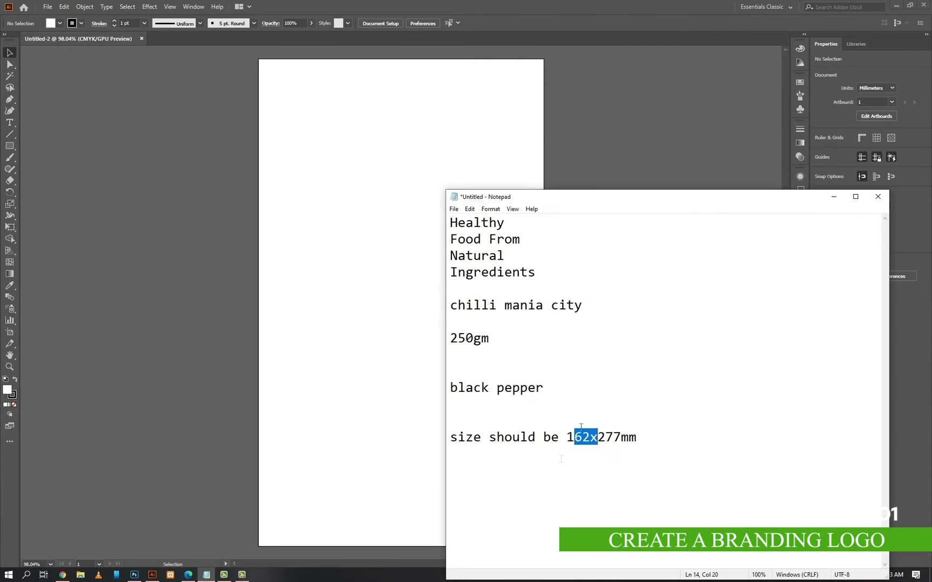
left_click_drag(754, 204, 751, 121)
left_click_drag(531, 195, 447, 141)
left_click_drag(540, 305, 447, 131)
key("ctrl+c")
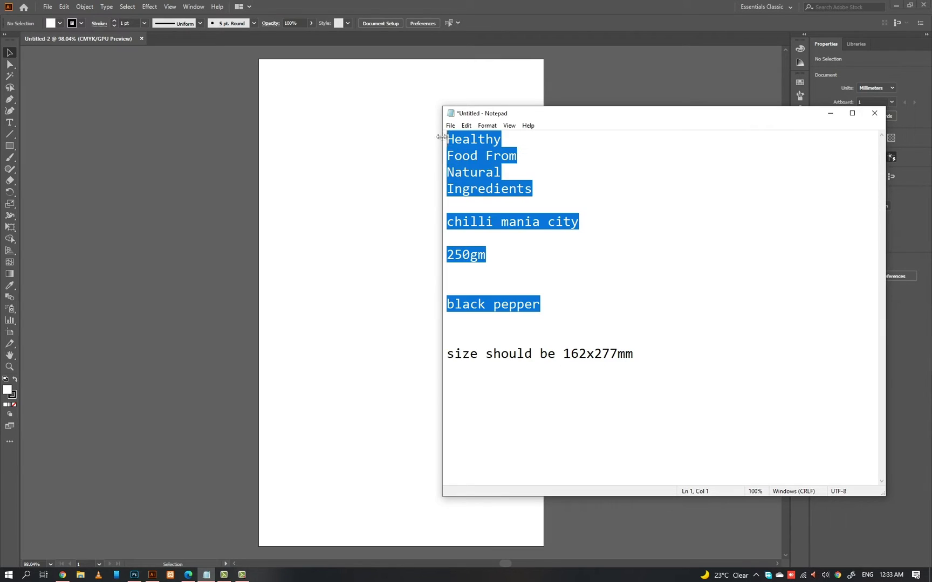
left_click(377, 179)
key("t")
left_click_drag(83, 154, 138, 290)
left_click_drag(157, 381, 172, 411)
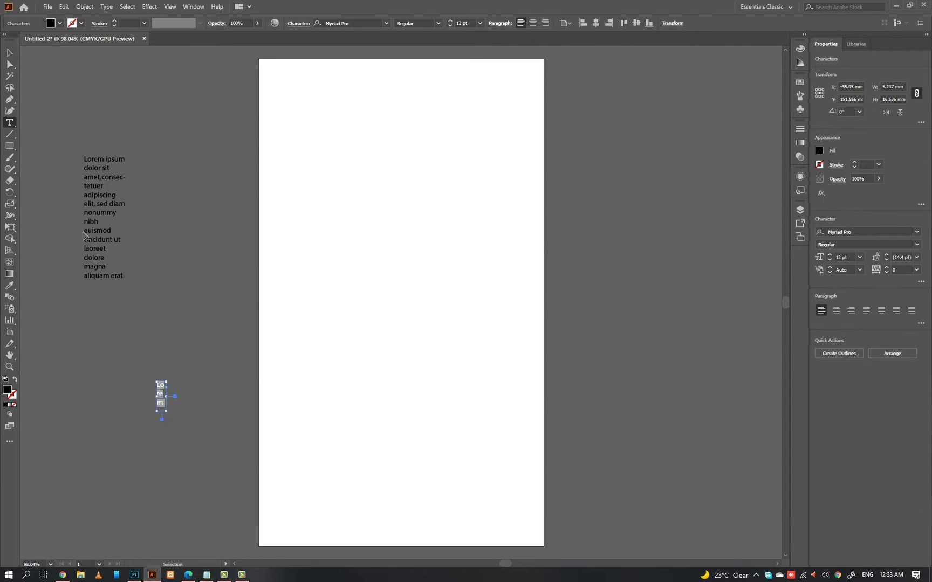
key("ctrl+z")
key("ctrl+z")
Step: Paste the copied text at 17 pt into a text area about 54 by 82 mm, placed left of the artboard
left_click_drag(76, 141, 171, 286)
key("ctrl+v")
key("Escape")
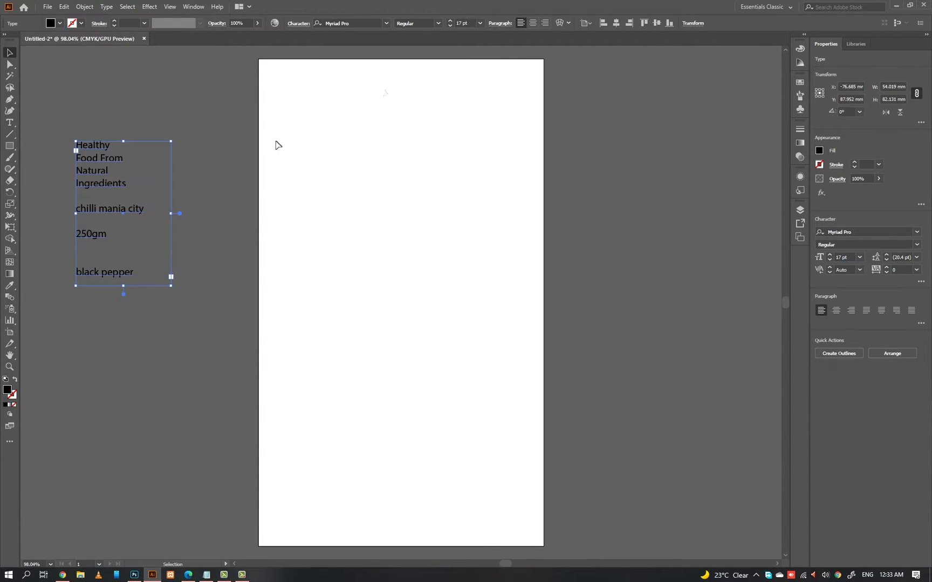
left_click(173, 218)
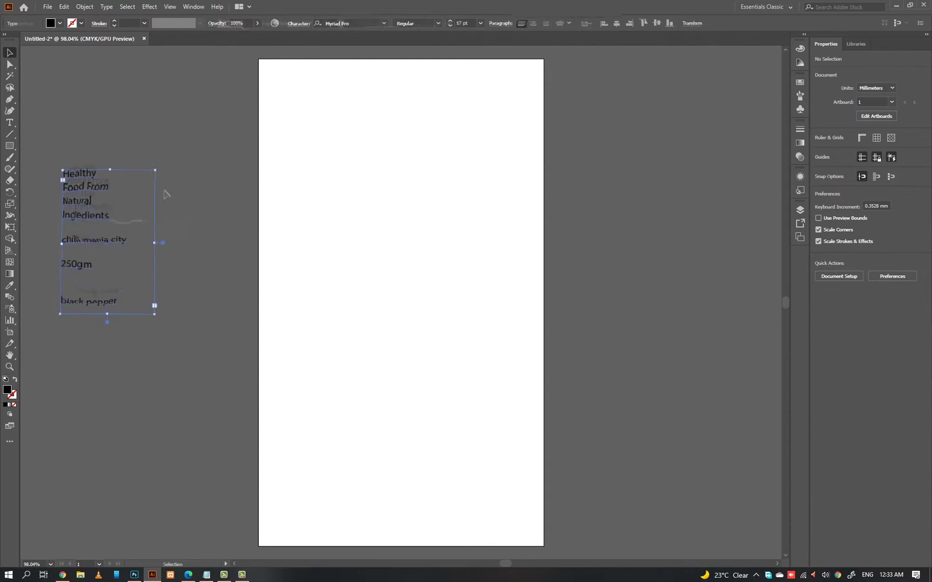
left_click(206, 120)
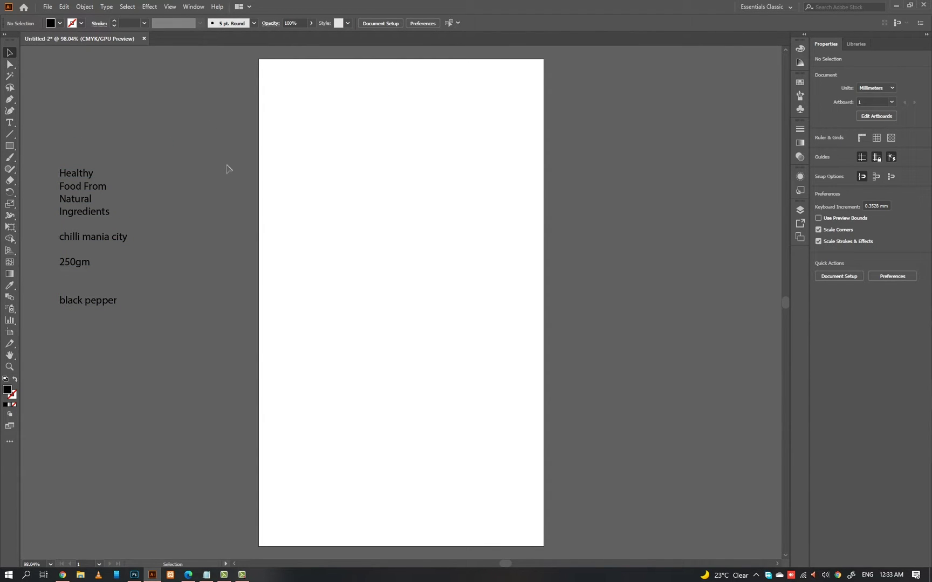
Step: Copy the line "chilli mania city" from the pasted text into a separate text object on the artboard
key("t")
left_click_drag(59, 237, 144, 249)
key("ctrl+c")
left_click(210, 250, "ctrl")
left_click(350, 245)
key("ctrl+v")
left_click(388, 268, "ctrl")
key("v")
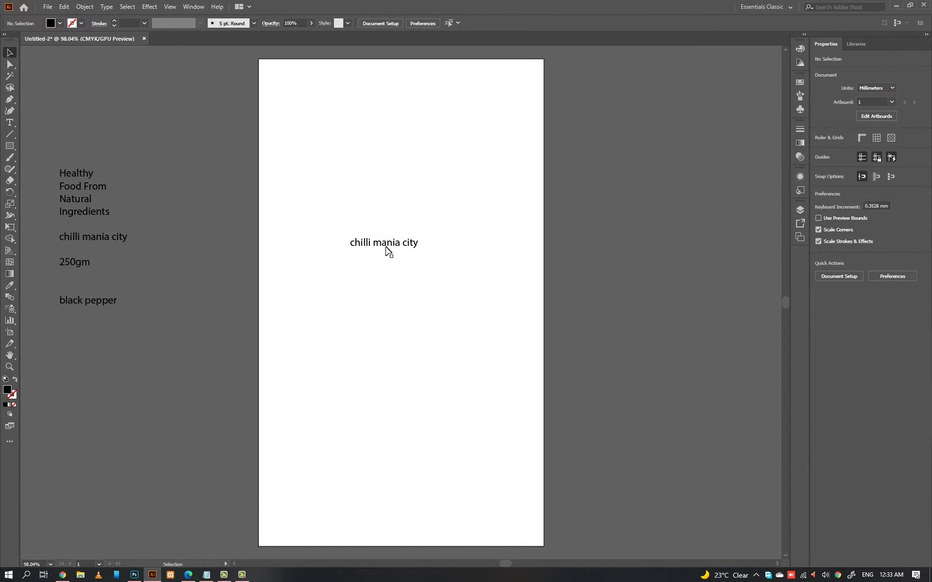
Step: Scale the "chilli mania city" text up to about 35 pt and move it toward the artboard's right side
left_click(387, 247)
left_click_drag(418, 236, 457, 207)
left_click(500, 280)
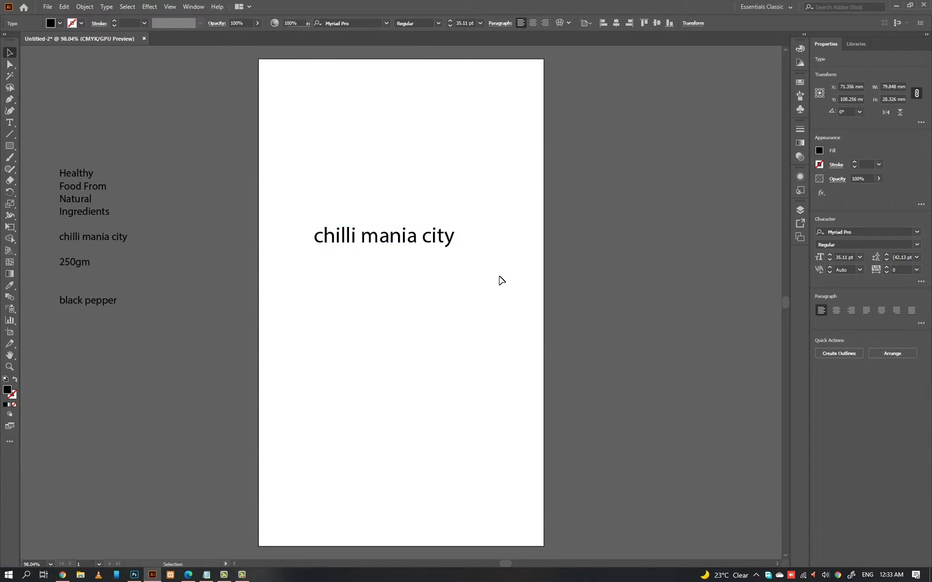
left_click_drag(385, 240, 448, 245)
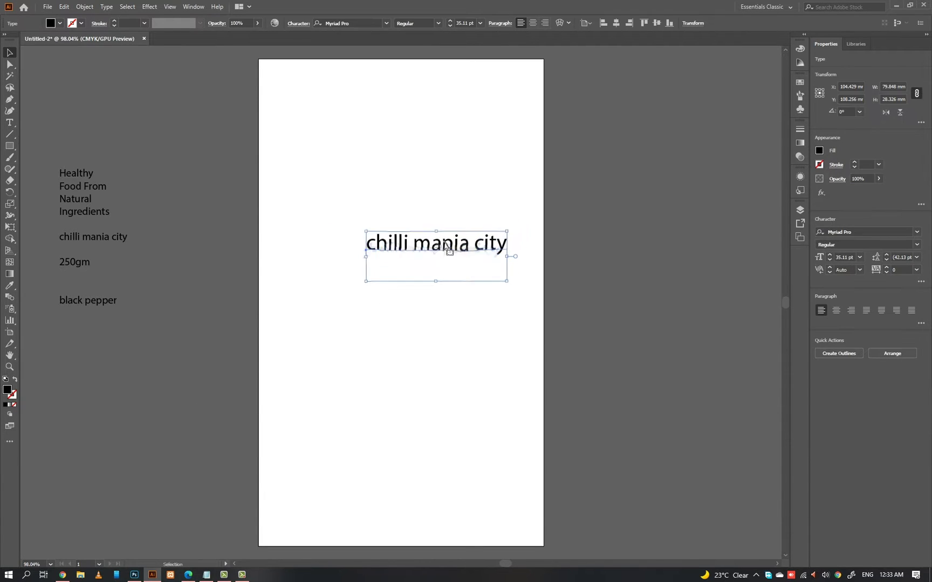
Step: Capitalize the first letter of the brand name and set its font to Barlow Medium
key("t")
left_click_drag(367, 248, 384, 245)
type("C")
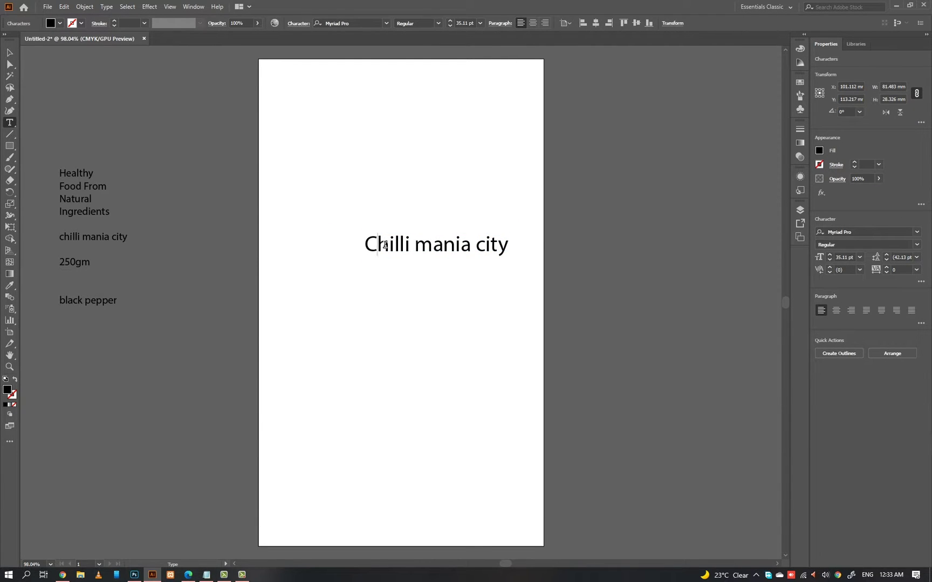
key("ctrl+a")
left_click(359, 24)
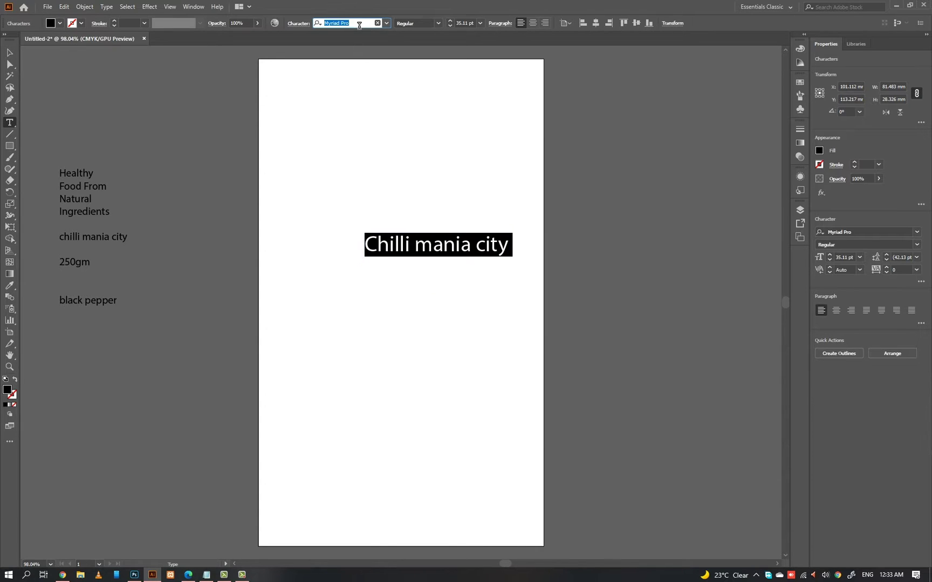
type("barlo")
left_click(478, 239)
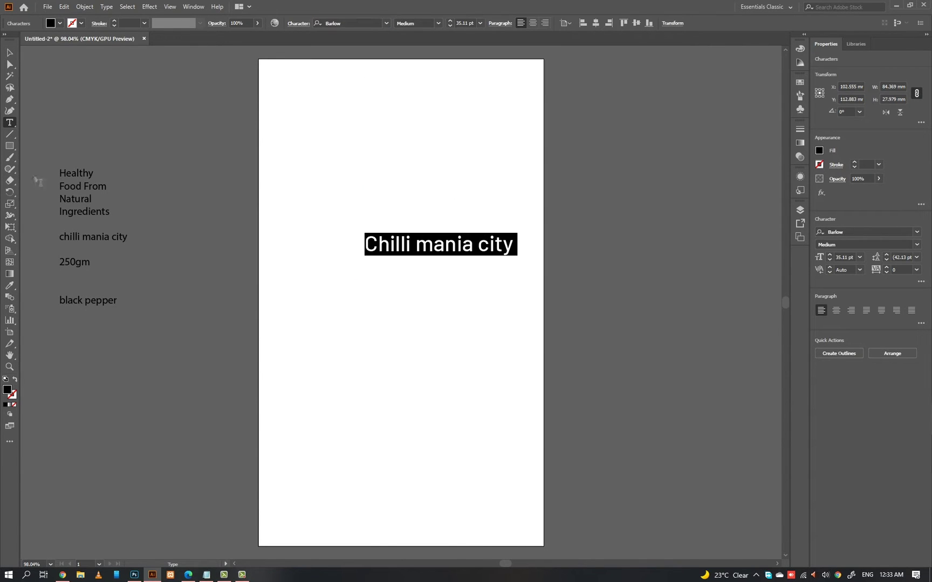
Step: Apply All Caps to the whole brand name using the Character options
key("ctrl+t")
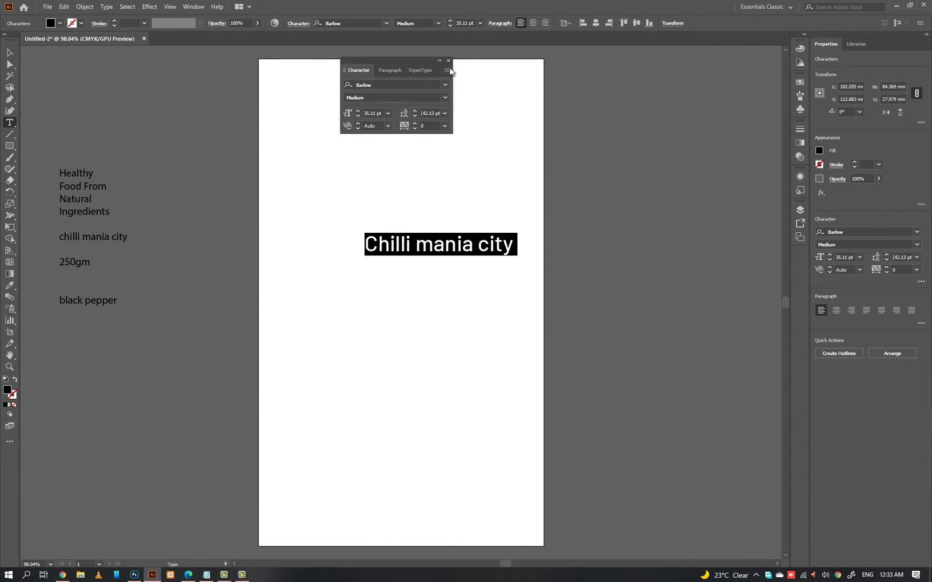
left_click(449, 70)
left_click(467, 73)
left_click(350, 169)
left_click(448, 62)
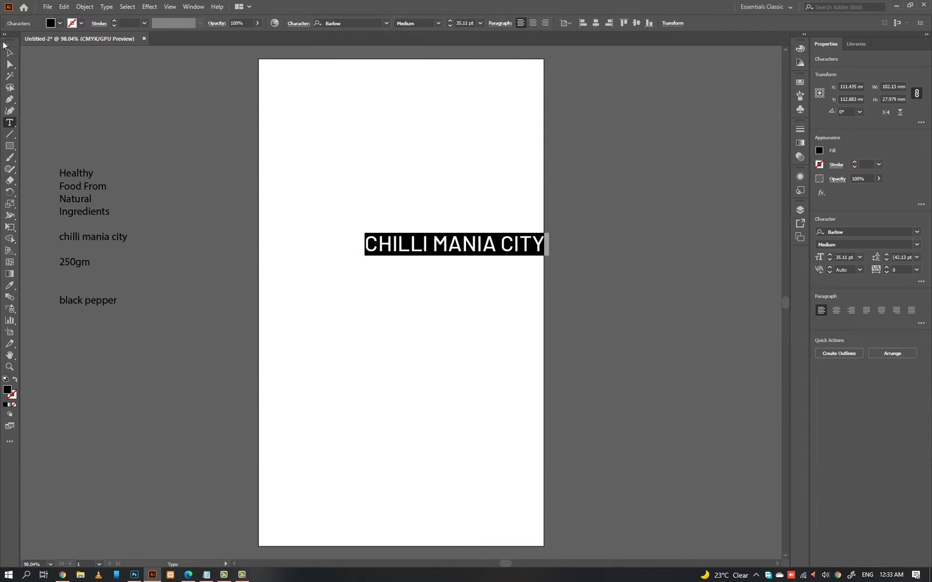
Step: Break the brand name onto a second line before "CITY" and center-align the text
left_click(10, 53)
left_click(499, 283)
double_click(499, 244)
key("Return")
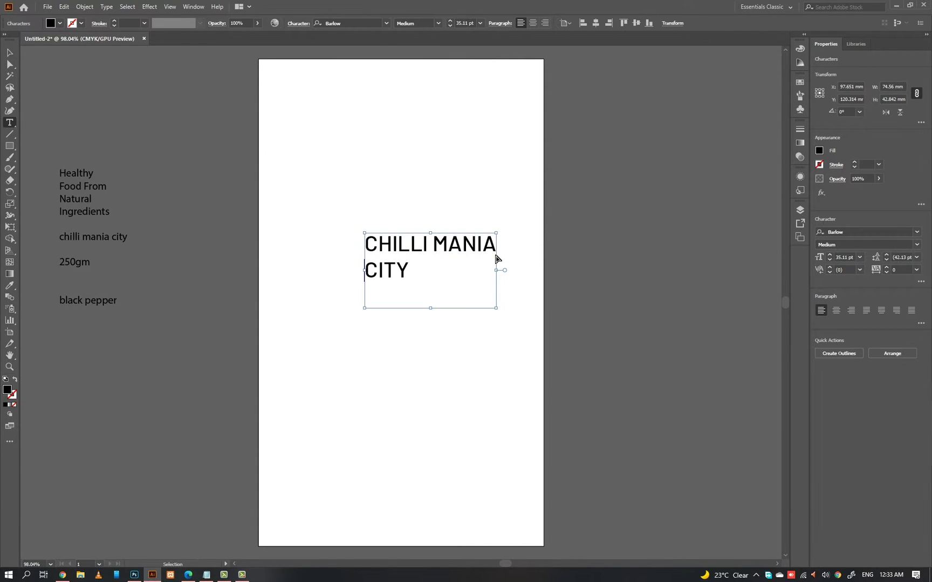
left_click(532, 22)
left_click(392, 278)
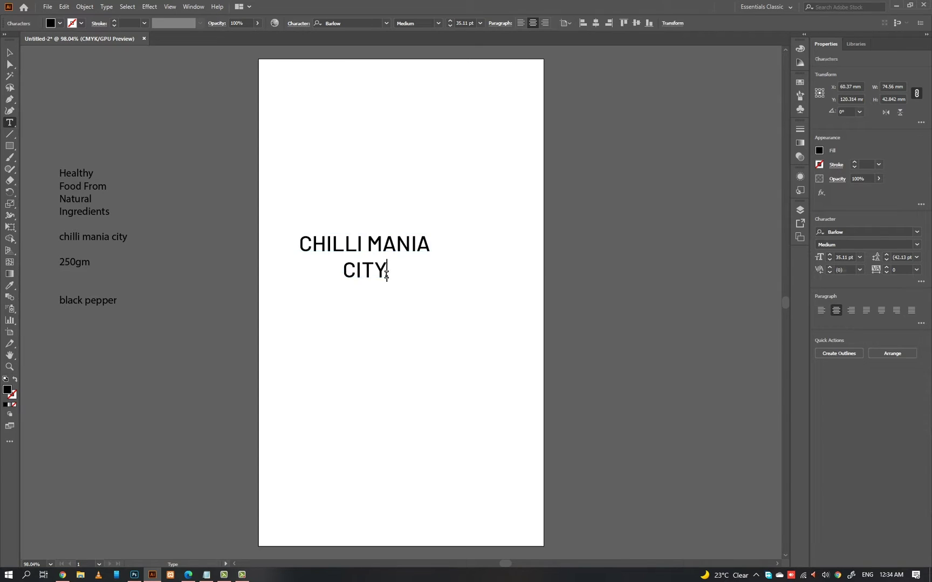
Step: Tighten the brand name's line spacing to 31 pt
key("Escape")
scroll(903, 259, "down", 11)
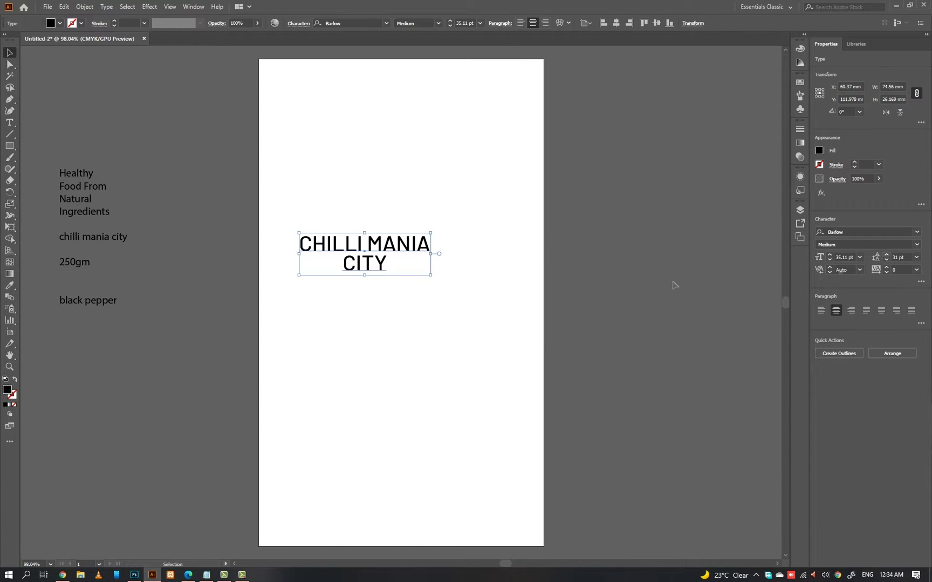
left_click(674, 285)
Step: Move the two-line brand name toward the horizontal middle of the artboard
double_click(369, 246)
left_click(425, 190)
mouse_move(393, 245)
left_mouse_down()
mouse_move(449, 250)
mouse_move(418, 245)
left_mouse_up()
left_click_drag(448, 196, 305, 285)
Step: Open "Tomato vector file ai.ai" and delete its title, slogan and the shadow under the character
left_click(531, 370)
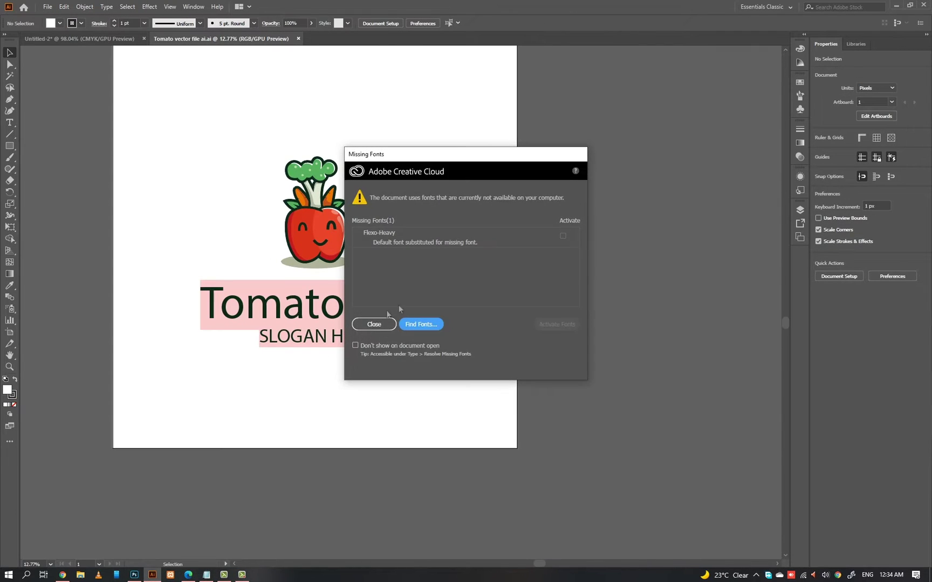
left_click(362, 325)
left_click_drag(396, 314, 197, 359)
key("Delete")
left_click_drag(459, 299, 286, 349)
key("Delete")
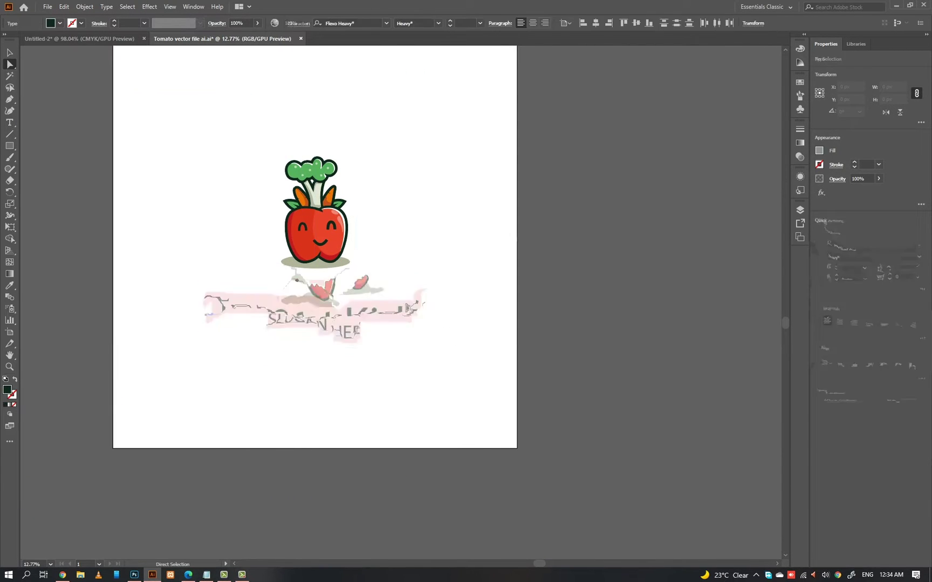
left_click(316, 265)
key("Delete")
Step: Copy the vegetable character into the label document and set its width to 50 mm
left_click_drag(375, 141, 194, 317)
key("ctrl+c")
key("ctrl+Tab")
key("ctrl+v")
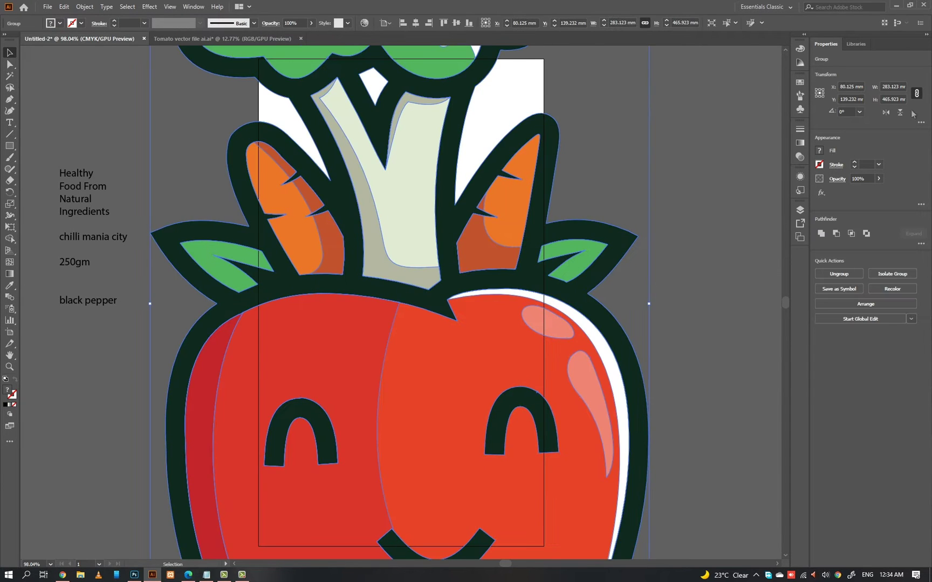
type("50")
key("Return")
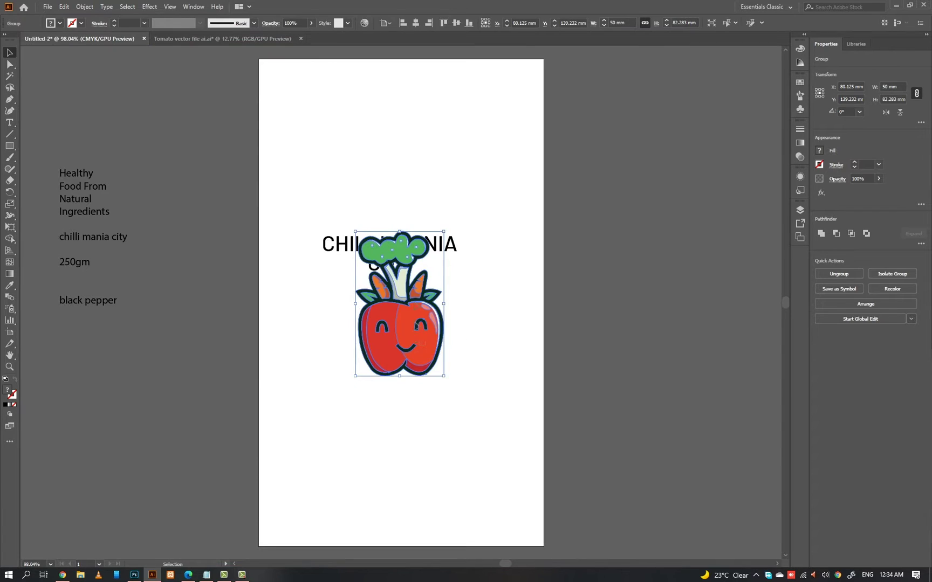
Step: Place the vegetable character above the brand name and align both to their horizontal centers
left_click_drag(416, 327, 402, 173)
left_click_drag(458, 183, 402, 246)
left_click(398, 186)
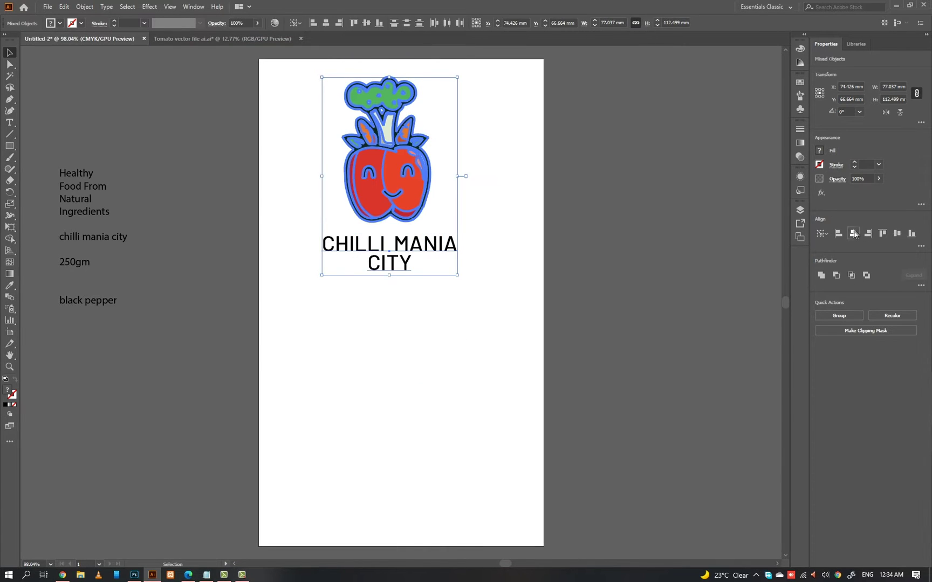
Step: Scale down the whole logo, and enlarge only the brand name to about 25 pt
left_click_drag(433, 173, 430, 177)
left_click(458, 181)
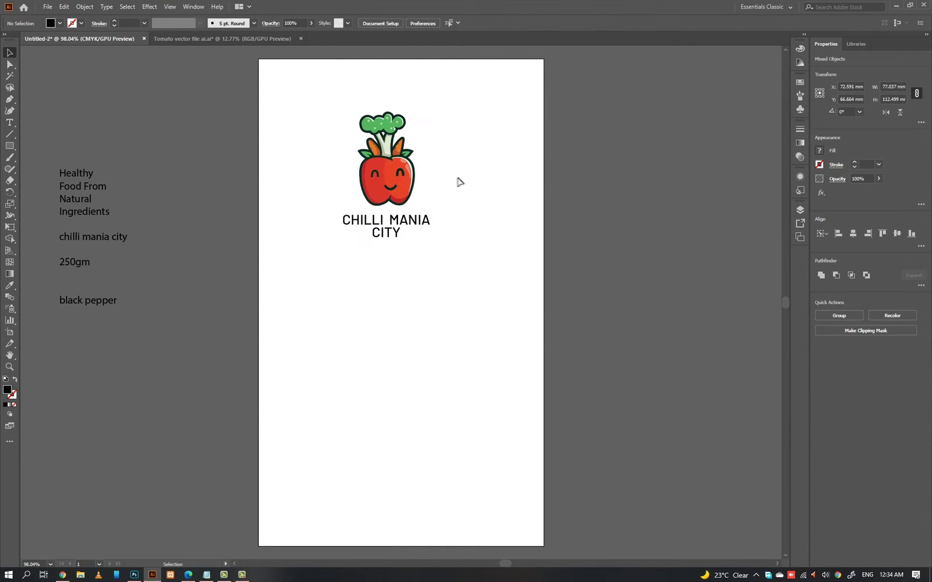
left_click(425, 223)
left_click_drag(430, 227, 435, 227)
left_click(452, 224)
left_click(427, 225)
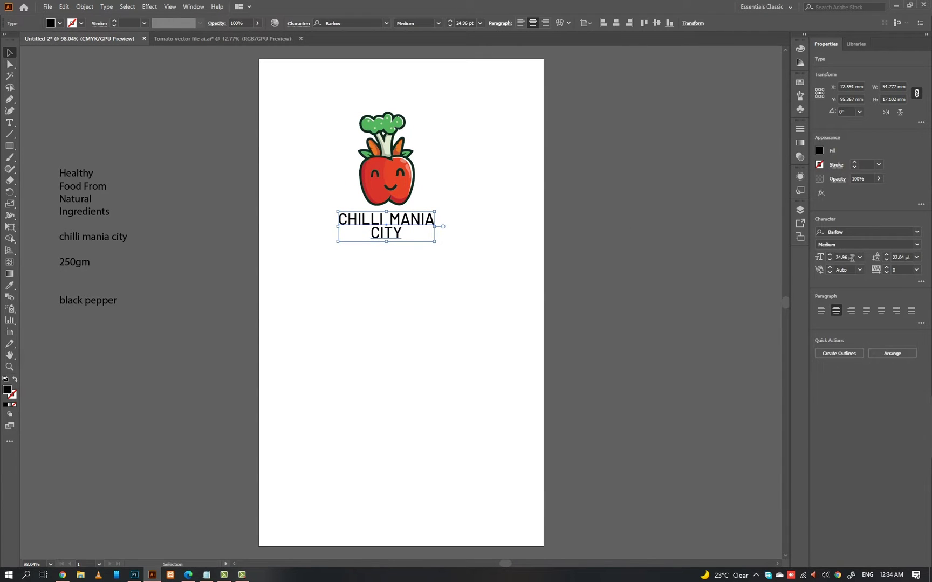
Step: Select the brand name with the vegetable character and align them to their horizontal centers again
left_click(458, 222)
left_click(426, 222)
left_click(392, 172, "shift")
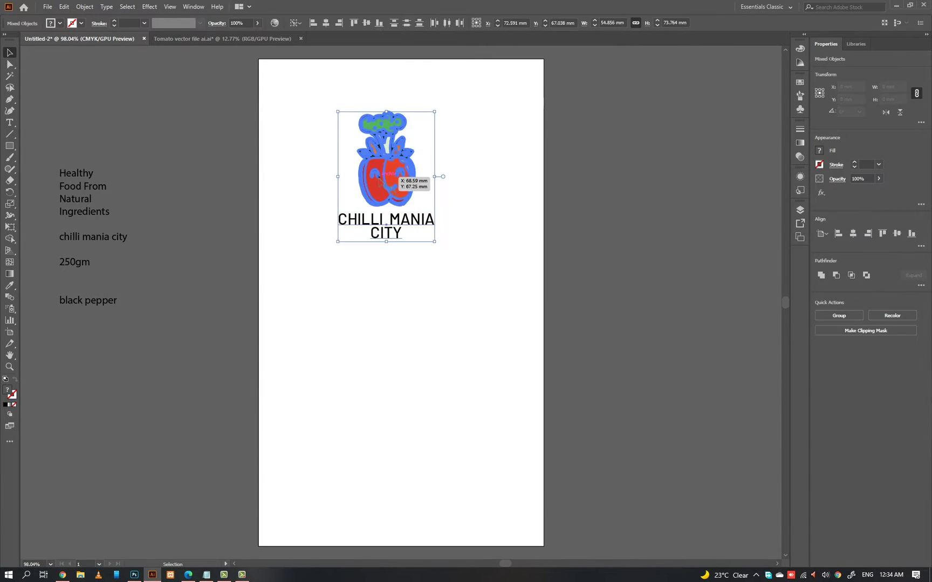
left_click(850, 232)
left_click(397, 270)
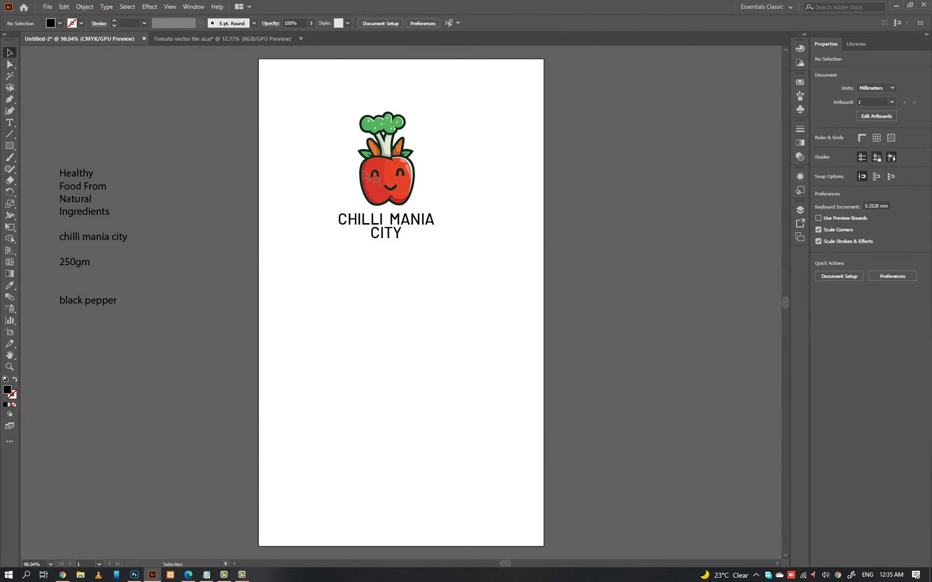
Step: Move the logo to the upper right area of the artboard and scale it down
left_click_drag(396, 182, 488, 186)
left_click_drag(528, 124, 538, 188)
left_click(534, 208)
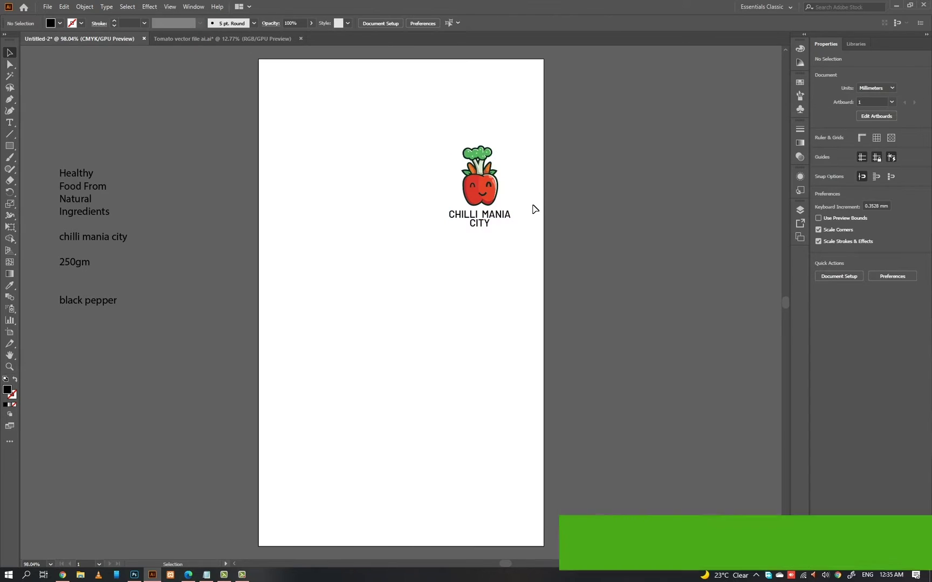
left_click_drag(411, 219, 534, 170)
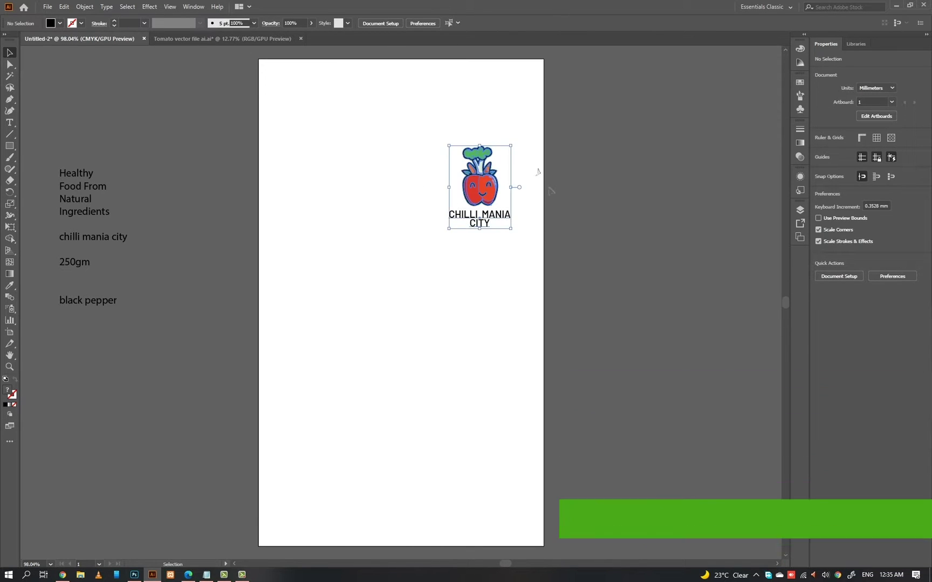
left_click_drag(555, 118, 377, 195)
left_click(350, 200)
Step: Place the black-painted rough concrete texture image from the ENVATO > IMAGES folder into the label document
left_click(42, 7)
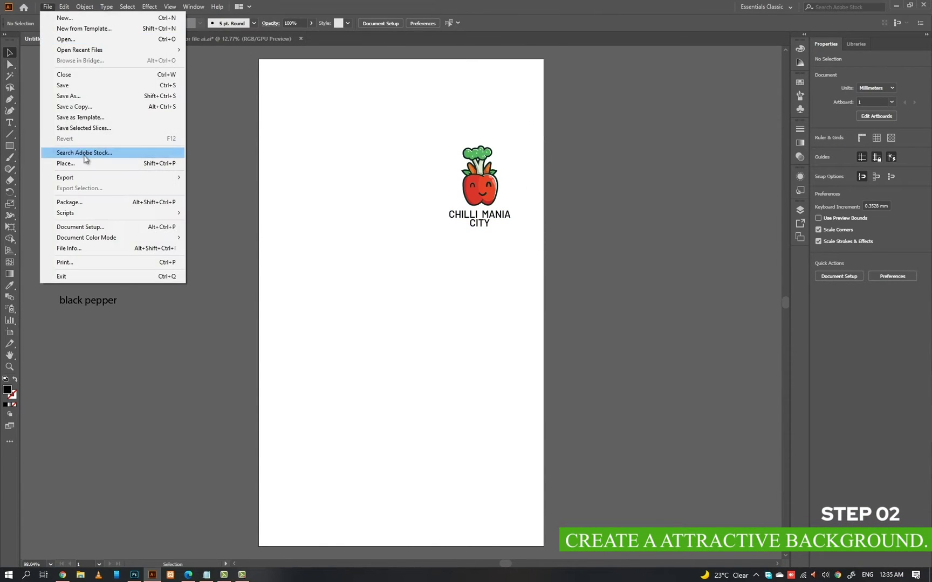
left_click(115, 162)
left_click(192, 25)
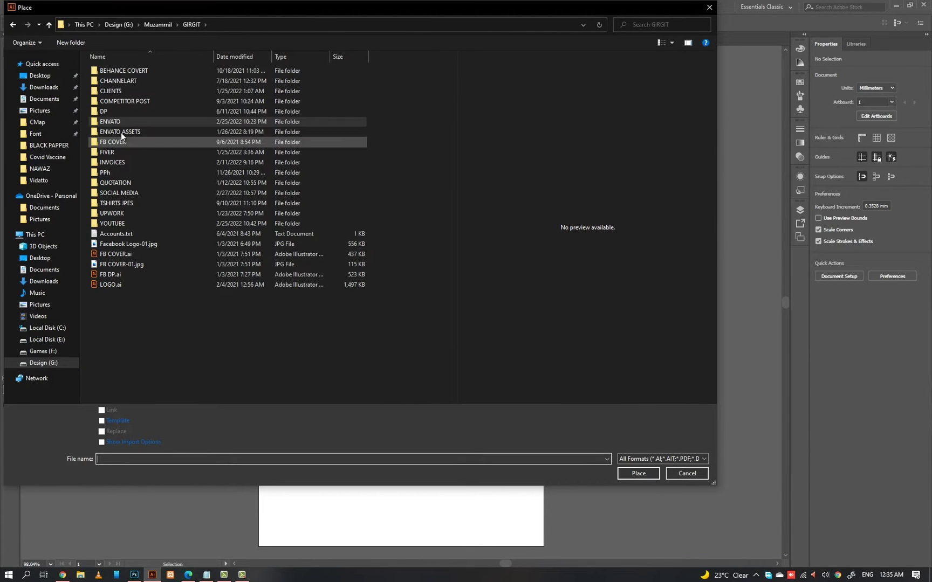
left_click(118, 102)
key("y")
key("Return")
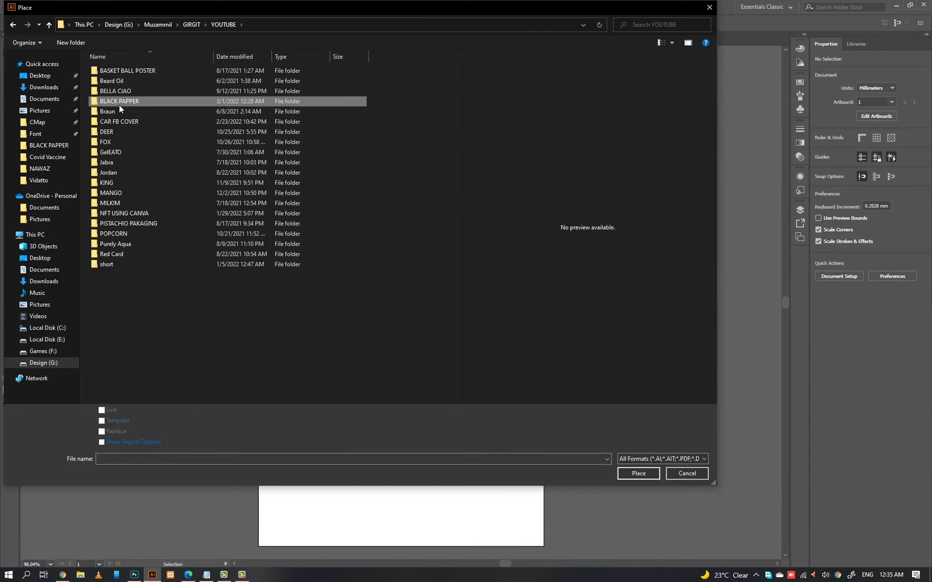
double_click(118, 102)
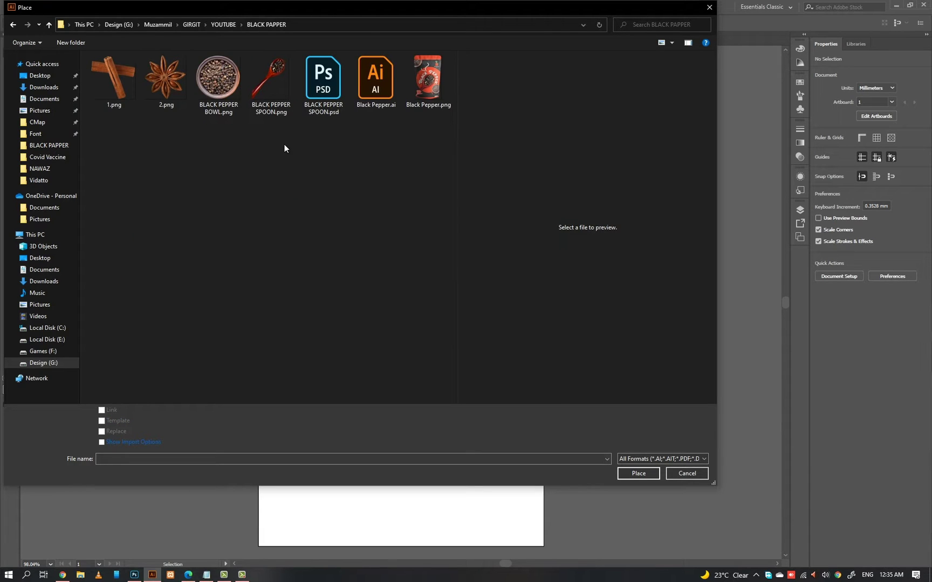
double_click(11, 27)
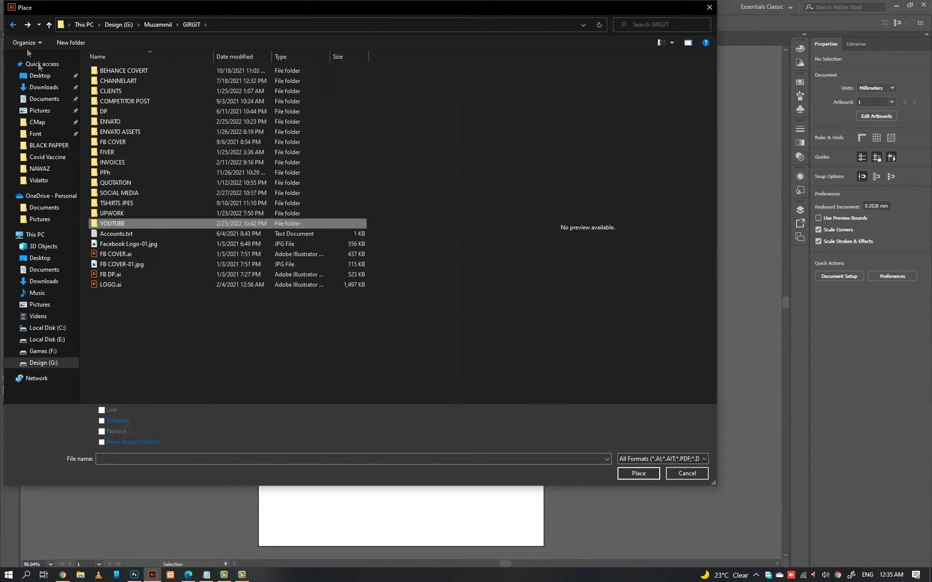
double_click(118, 123)
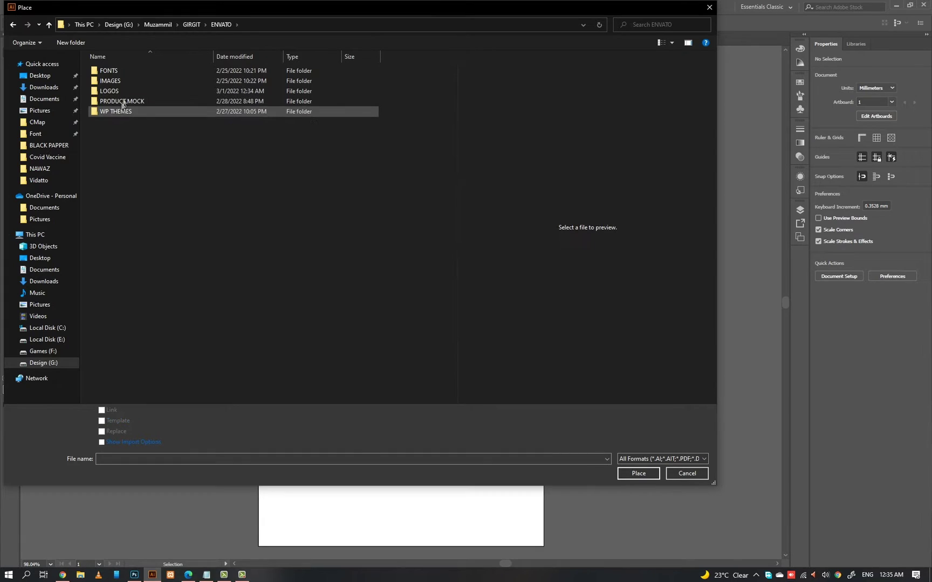
double_click(116, 82)
double_click(119, 97)
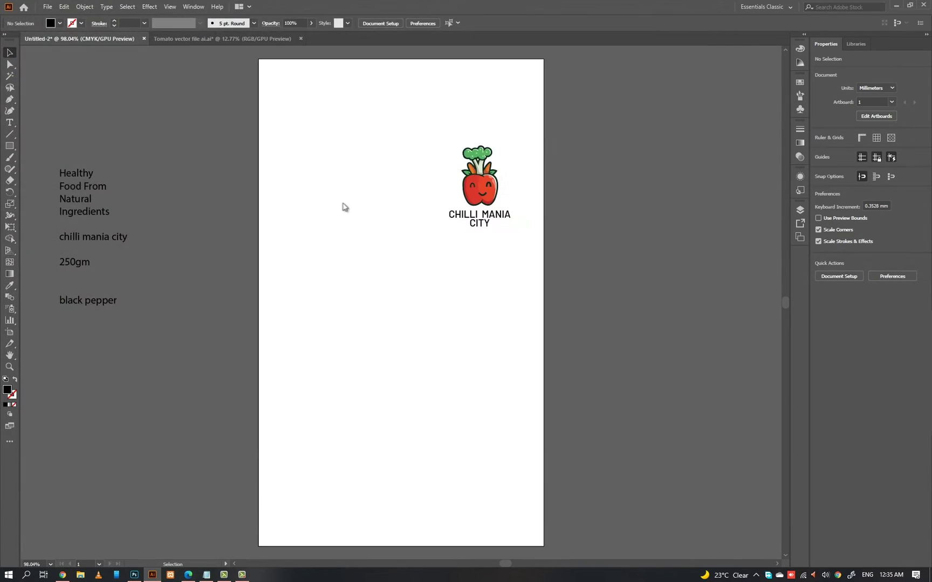
left_click(339, 161)
Step: Rotate the texture image to 270° so it stands upright, and move it centrally over the artboard
left_click_drag(544, 297, 357, 238)
scroll(484, 235, "down", 4)
key("r")
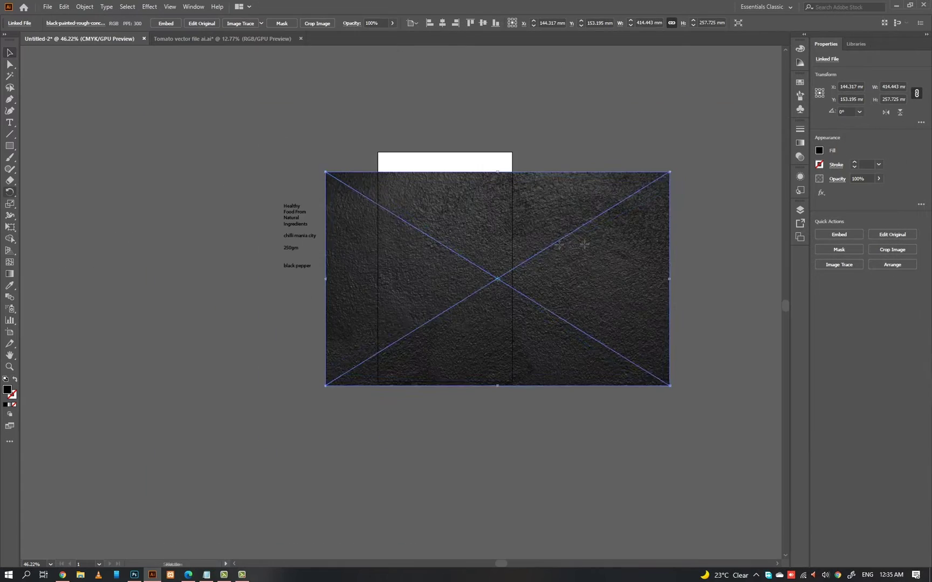
left_click_drag(568, 246, 550, 408)
key("v")
left_click_drag(546, 345, 501, 331)
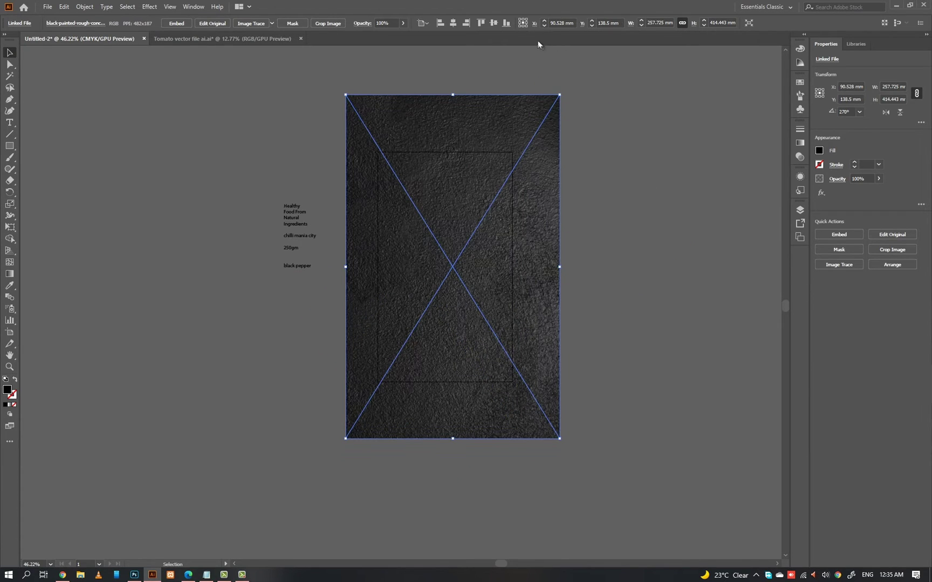
Step: Send the texture image to the back, behind the logo
right_click(481, 130)
mouse_move(557, 207)
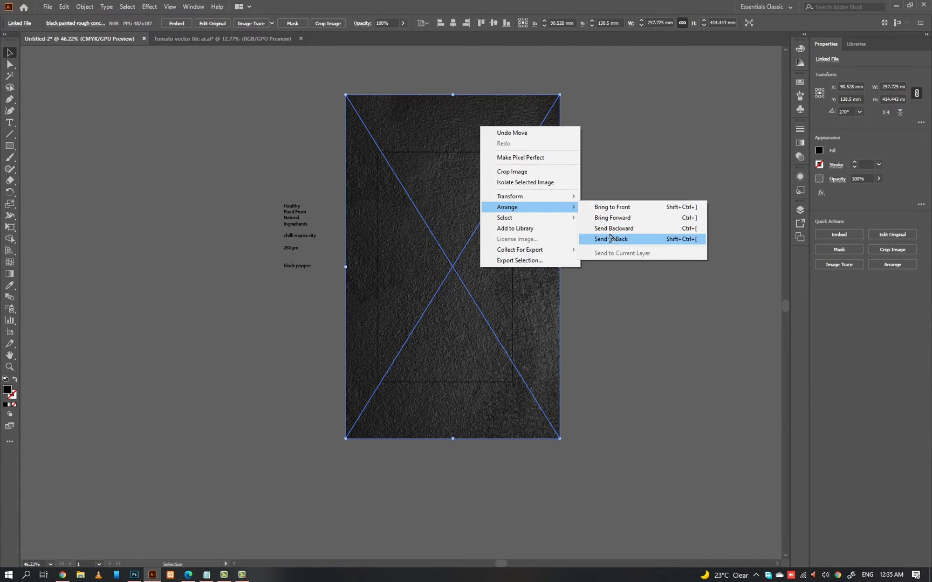
left_click(589, 239)
Step: Scale the texture image down to about 172 x 277 mm so that it just covers the artboard
scroll(512, 235, "up", 2)
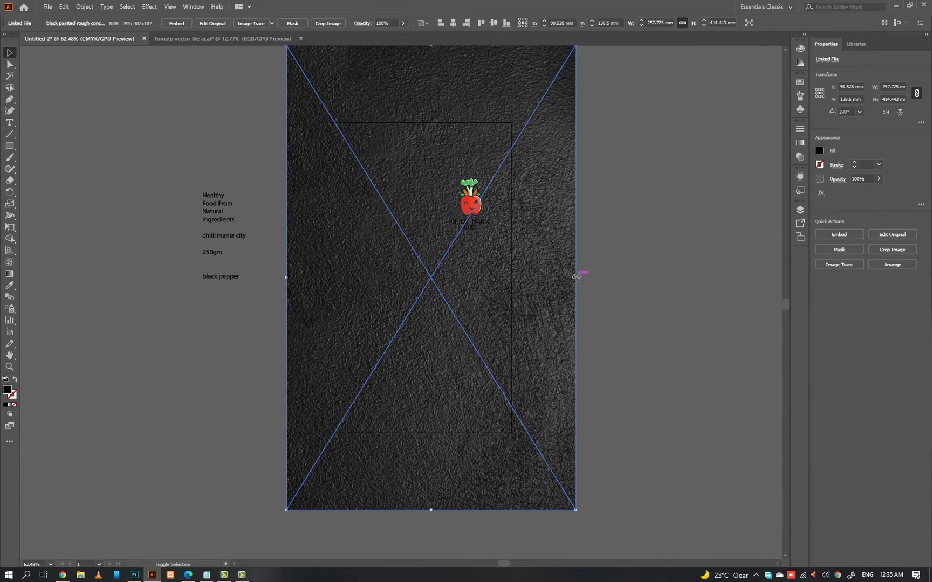
left_click_drag(575, 277, 517, 272)
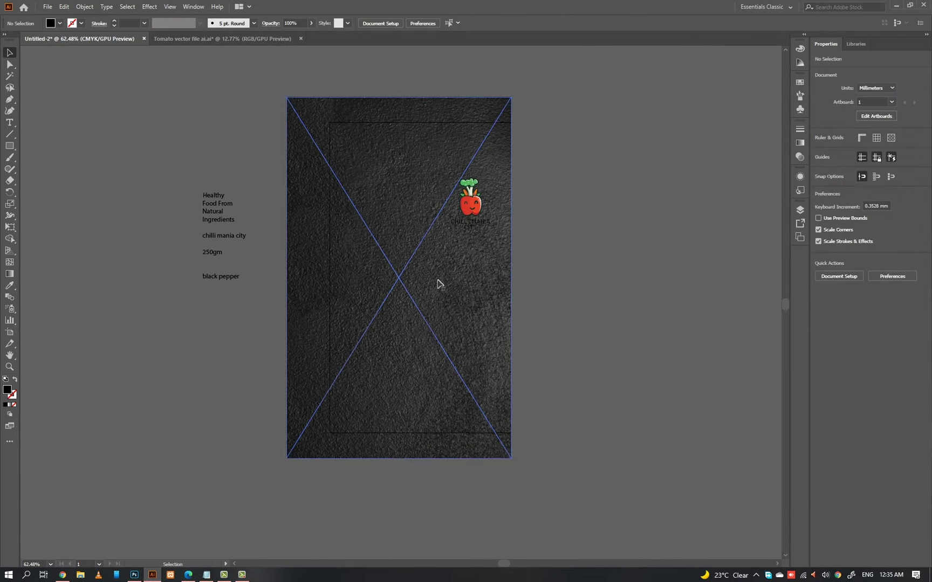
left_click_drag(287, 278, 330, 277)
left_click_drag(422, 131, 423, 122)
left_click(576, 156)
left_click_drag(488, 186, 559, 213)
Step: Draw a 162 x 277 mm black rectangle and align it to the artboard over the texture image
key("m")
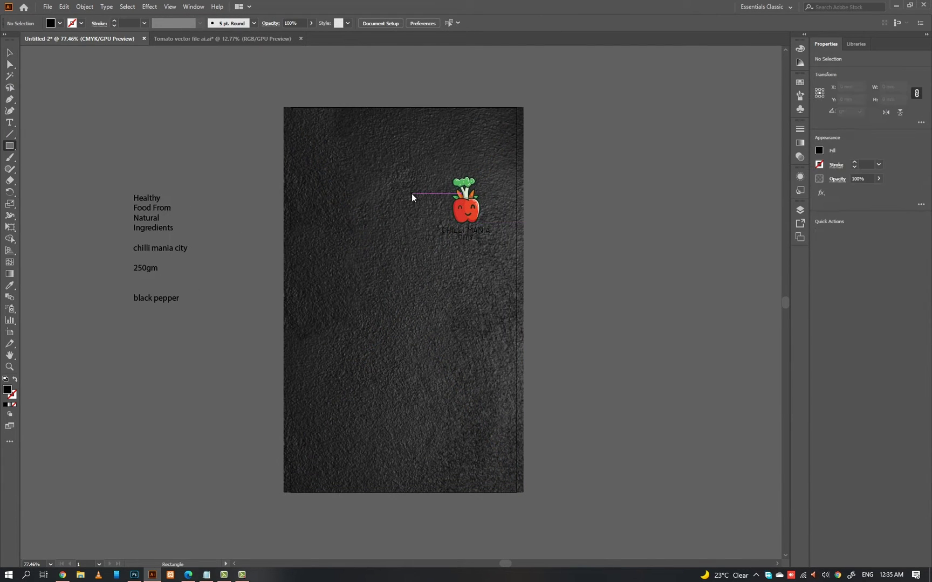
left_click(411, 193)
type("162")
key("Tab")
type("277")
key("Return")
key("v")
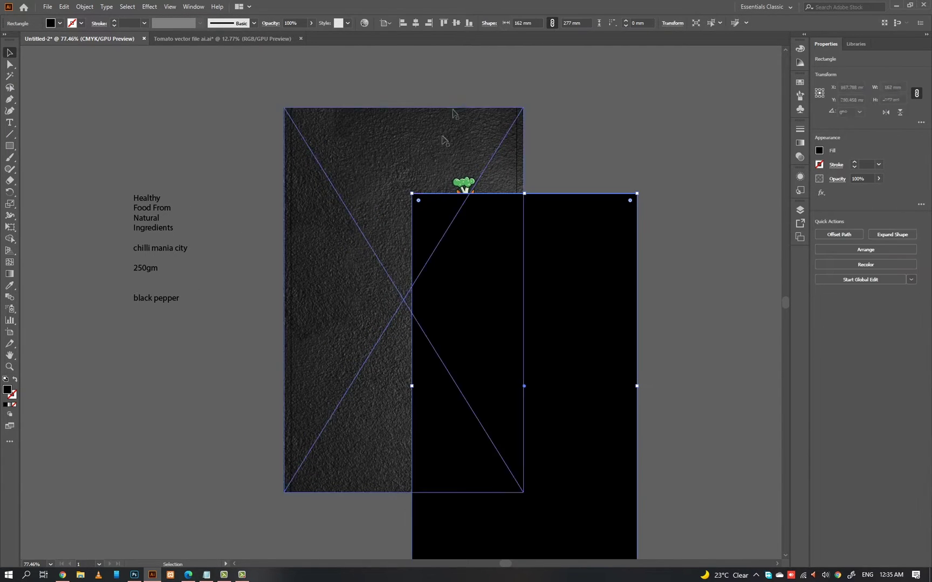
left_click(443, 23)
left_click(405, 24)
Step: Clip the texture image with the rectangle using a clipping mask and send the clipped group to the back
left_click(325, 90)
left_click_drag(325, 93, 331, 127)
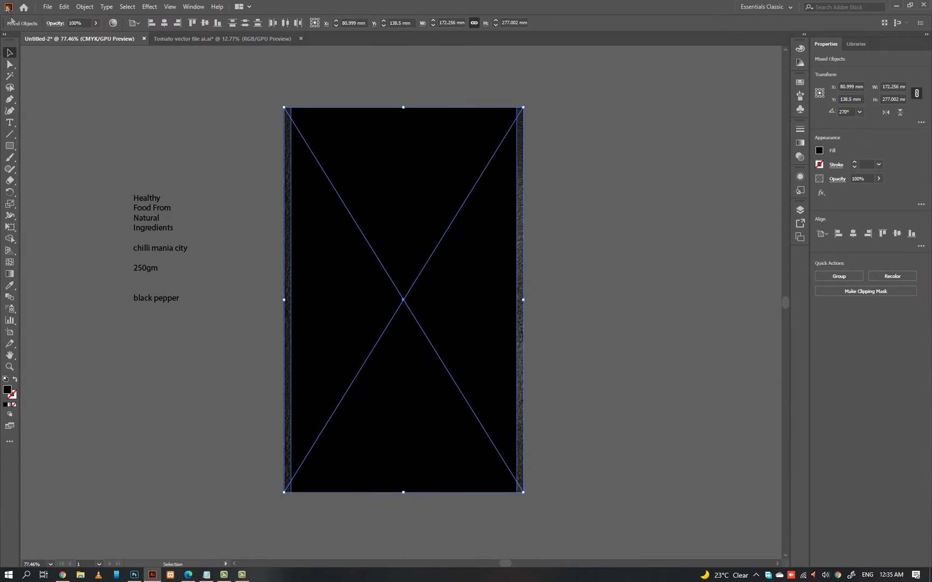
left_click(63, 6)
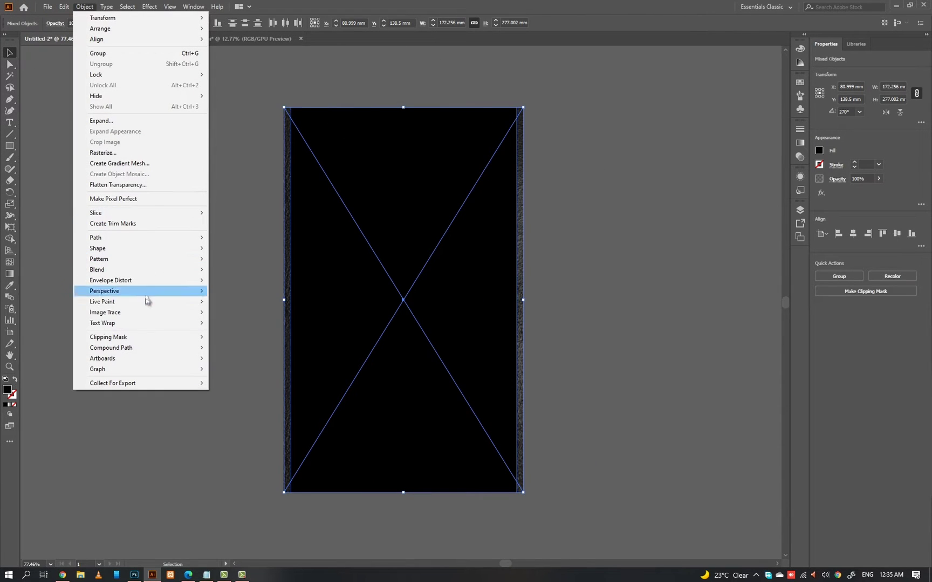
mouse_move(146, 341)
left_click(239, 338)
right_click(318, 275)
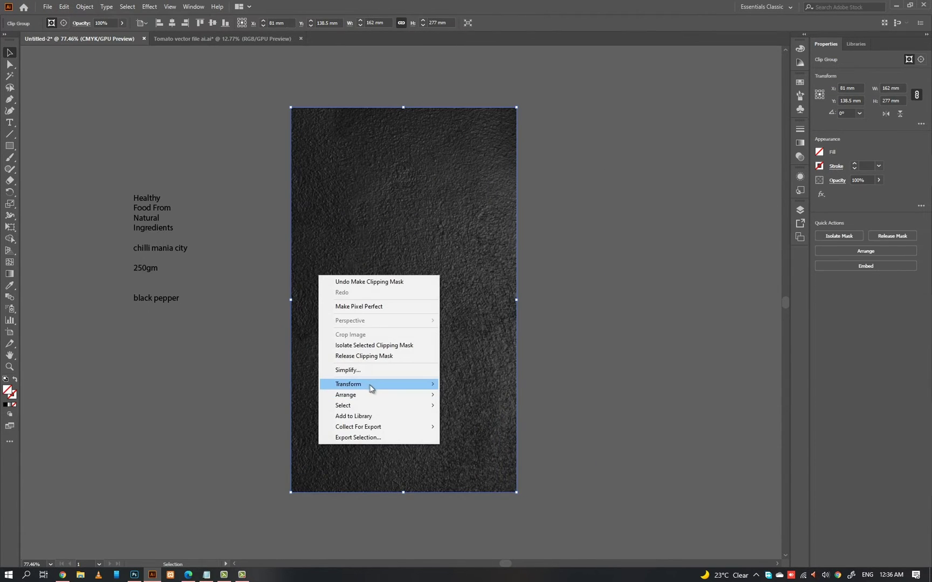
mouse_move(372, 394)
left_click(494, 427)
left_click(571, 337)
Step: Recolor the logo's CHILLI MANIA CITY text white and set its font style to SemiBold
left_click(467, 211)
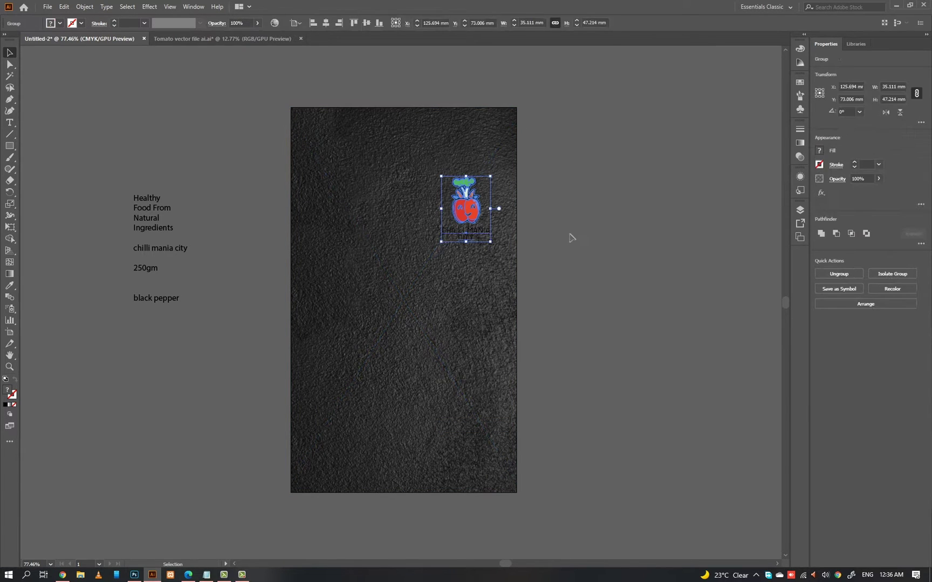
left_click(570, 238)
key("t")
left_click(463, 231)
key("ctrl+a")
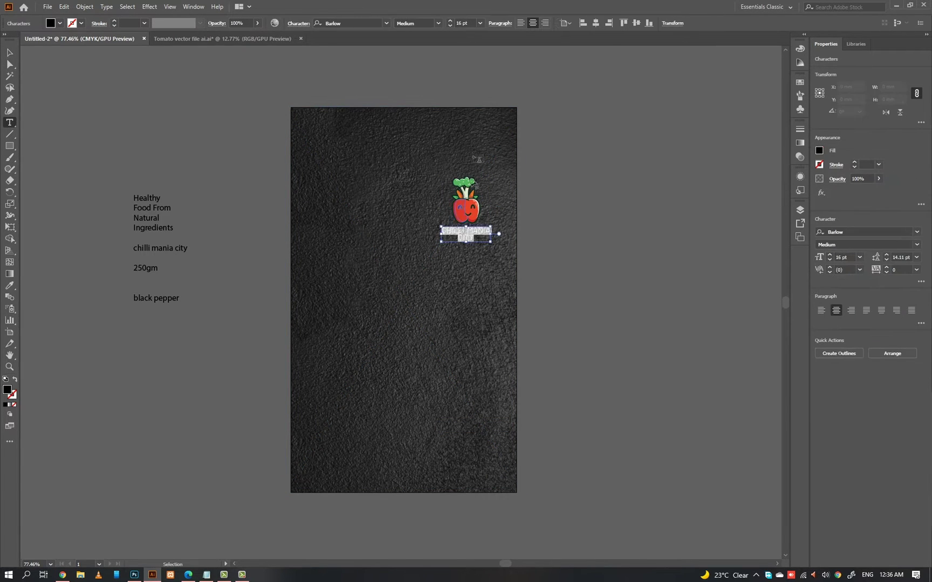
left_click(59, 24)
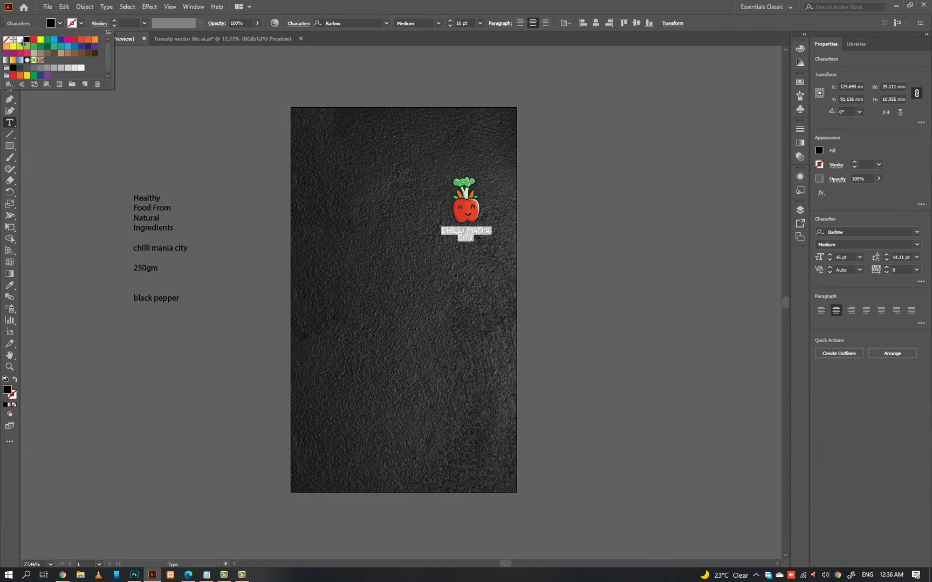
left_click(21, 40)
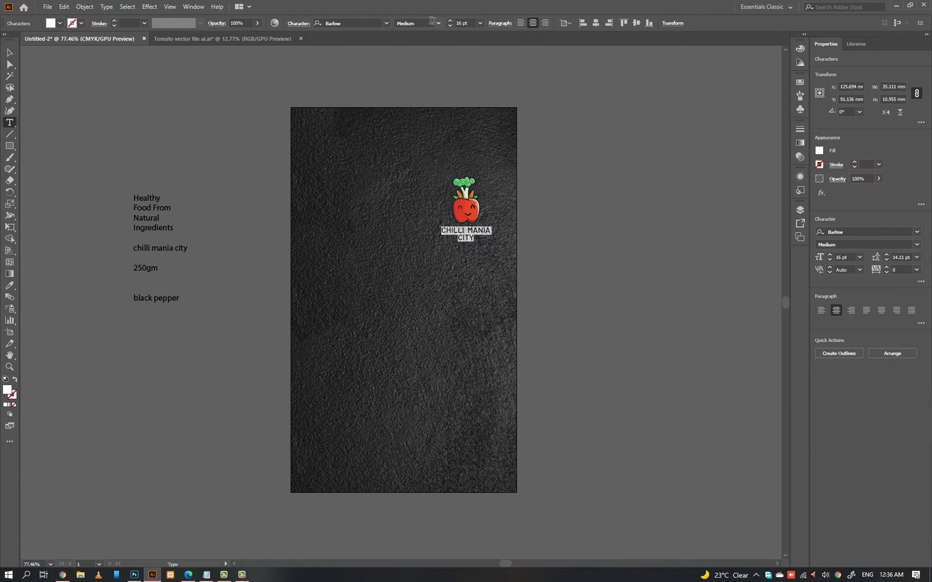
left_click(431, 23)
left_click(426, 134)
key("Escape")
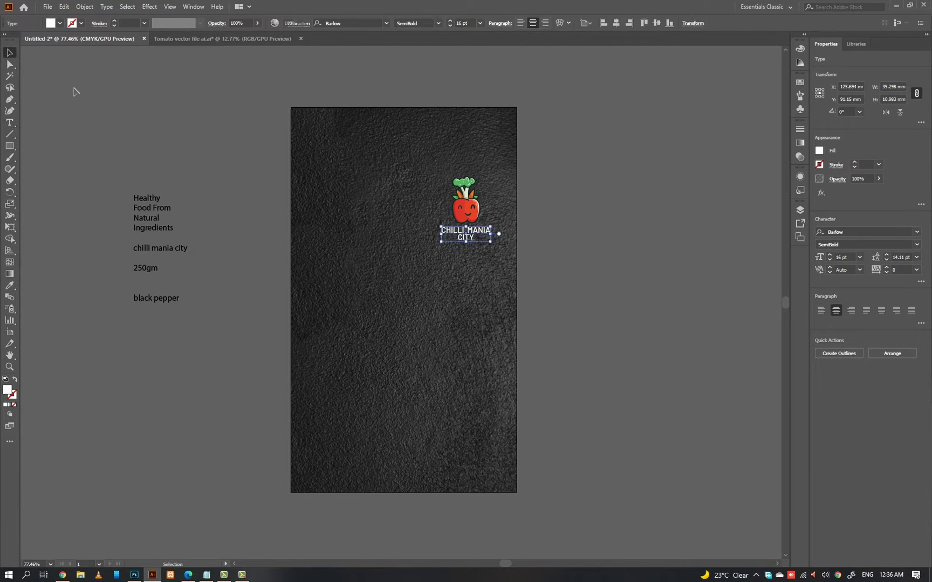
left_click(76, 92)
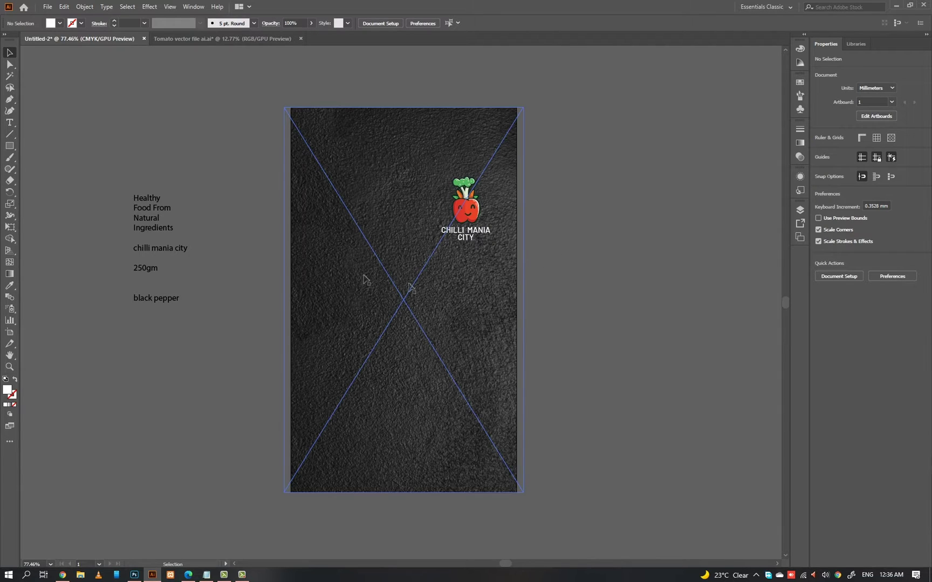
Step: Switch to Photoshop, open the recent photo of red and black pepper in wooden spoons, and unlock its background layer
left_click_drag(644, 308, 619, 281)
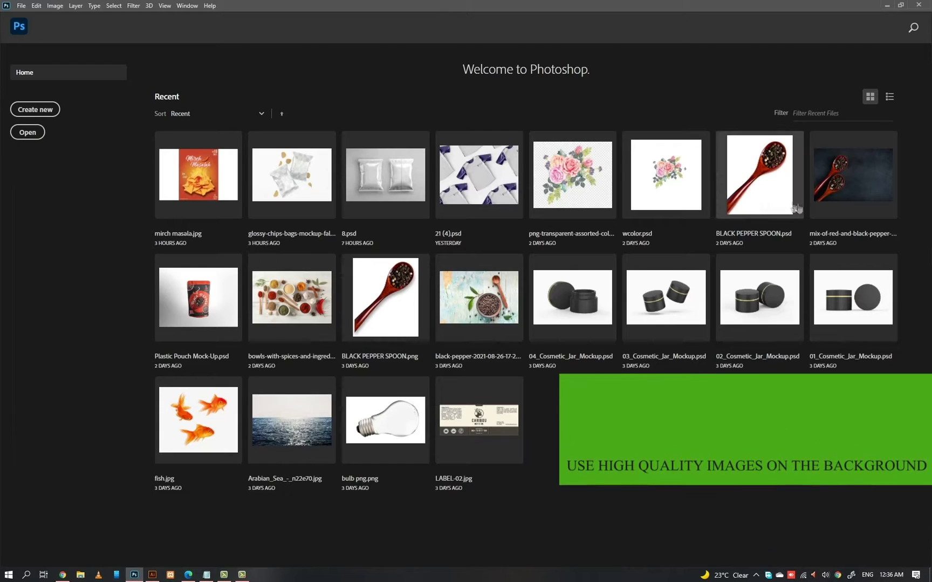
left_click(839, 192)
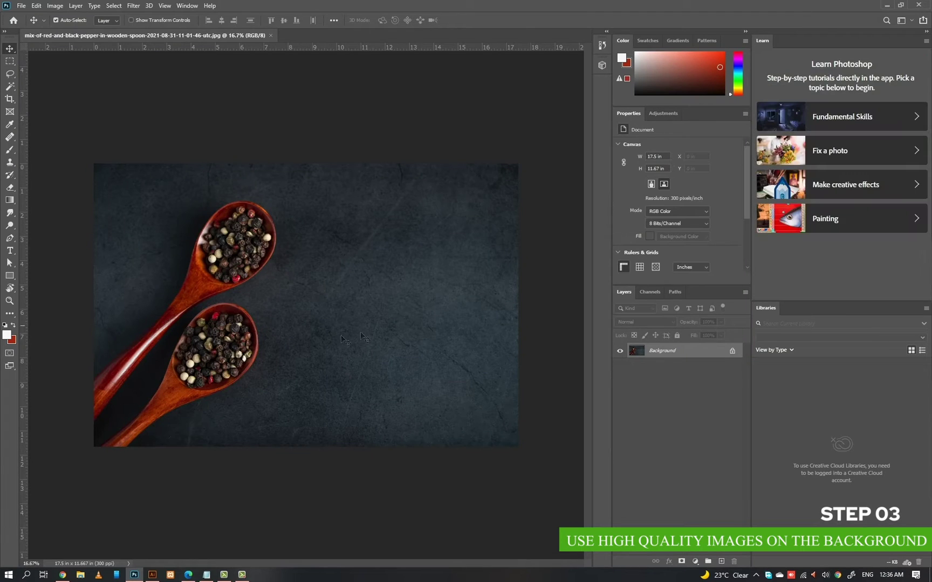
left_click(229, 312, "ctrl")
left_click_drag(229, 312, 381, 300)
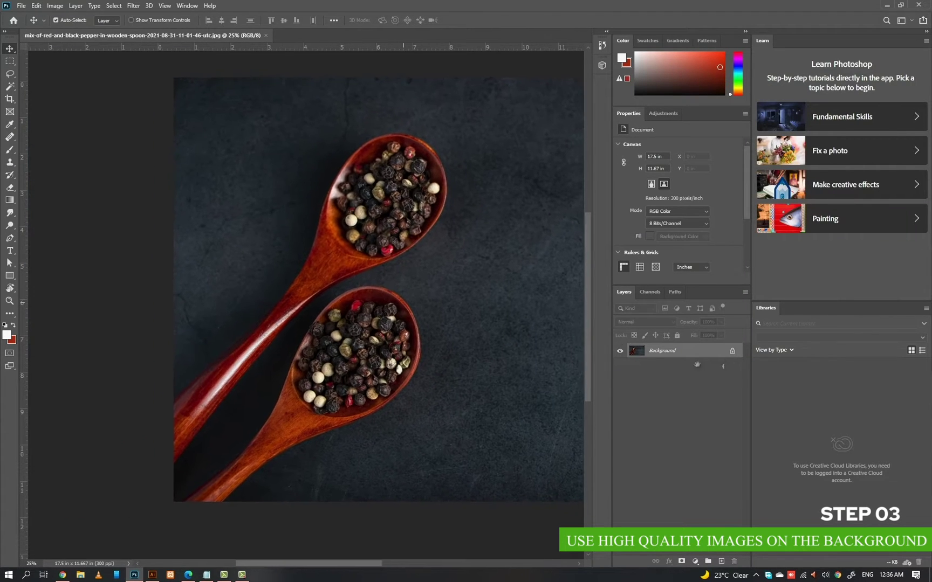
left_click(732, 352)
Step: Trace the upper spoon's outer edge with the Pen tool, from the bowl's top rim down the handle to the image's left border
key("p")
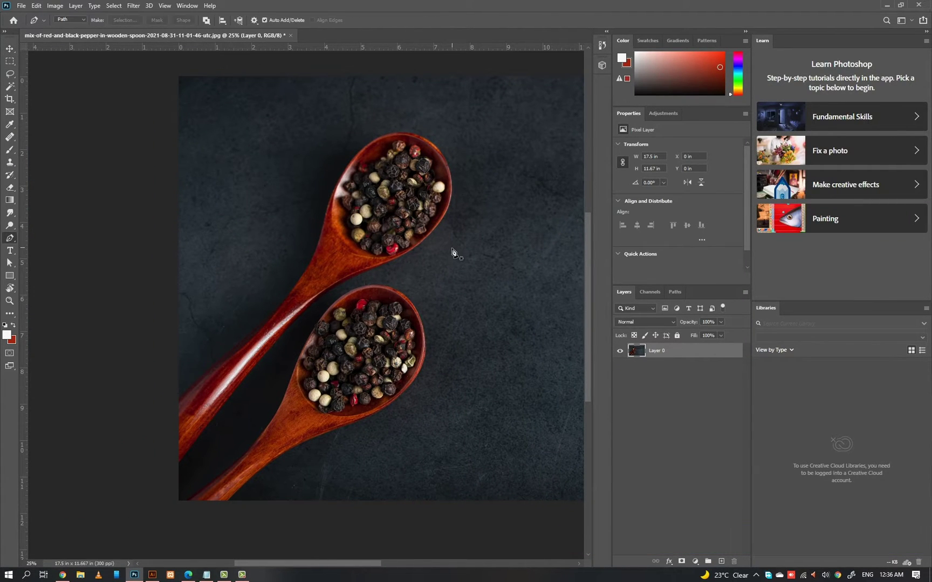
key("w")
key("p")
scroll(418, 152, "up", 2)
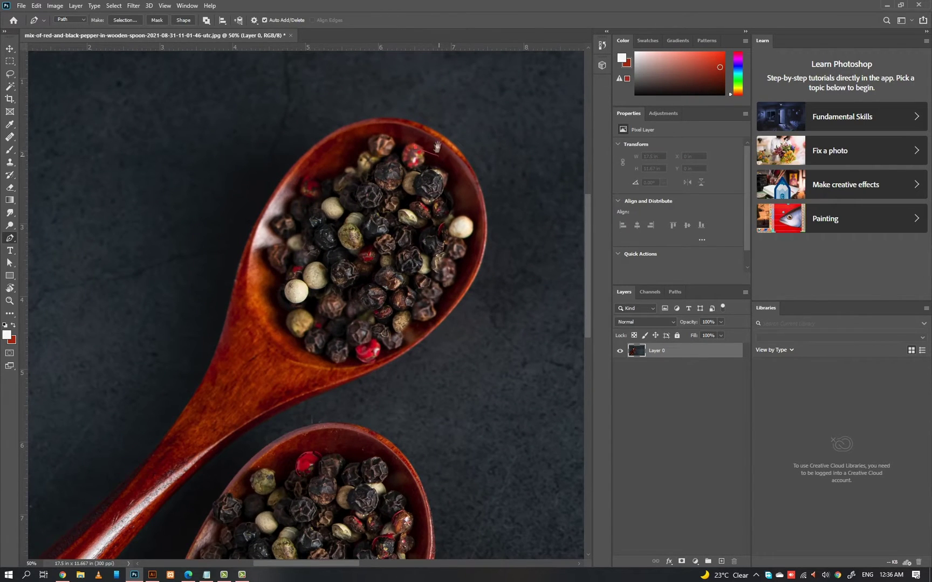
scroll(437, 146, "up", 1)
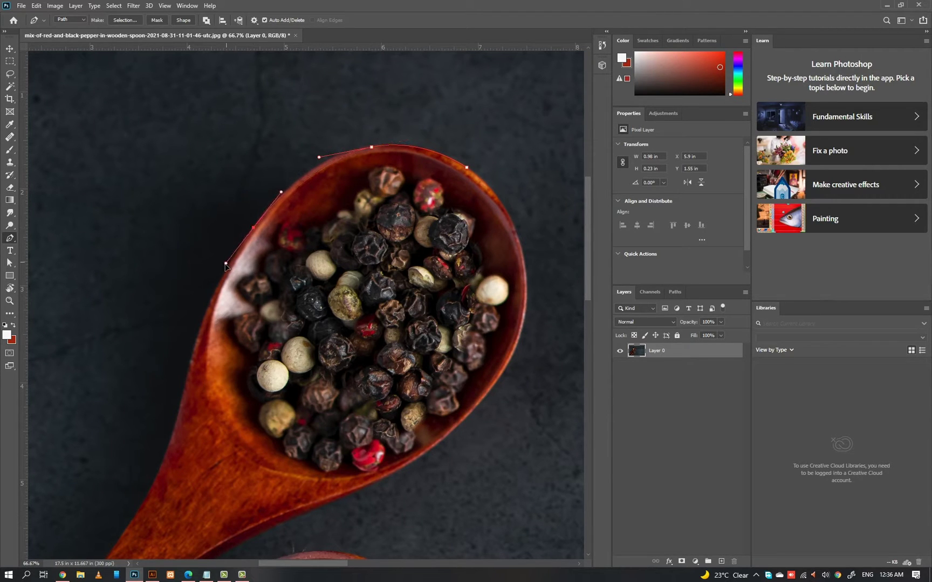
left_click_drag(225, 269, 262, 199)
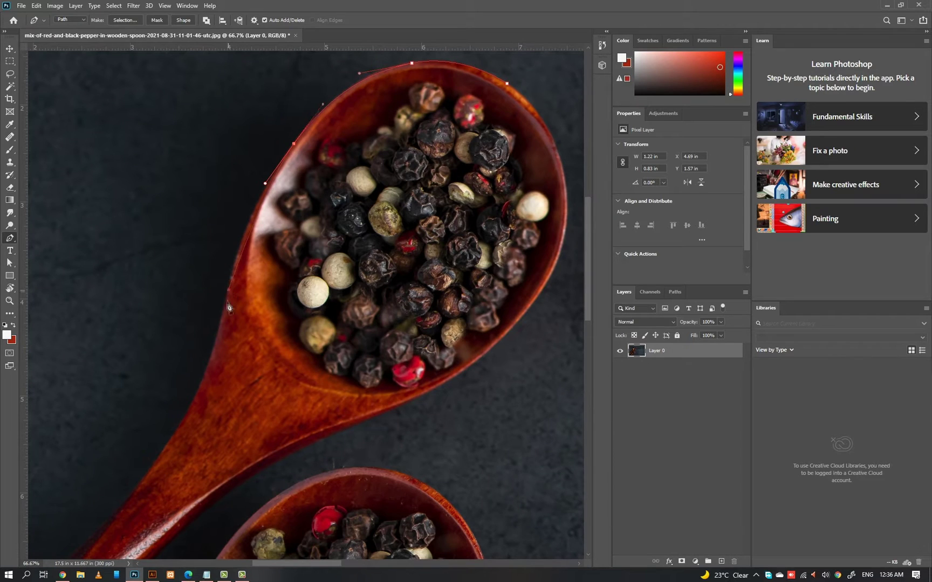
left_click_drag(220, 342, 343, 220)
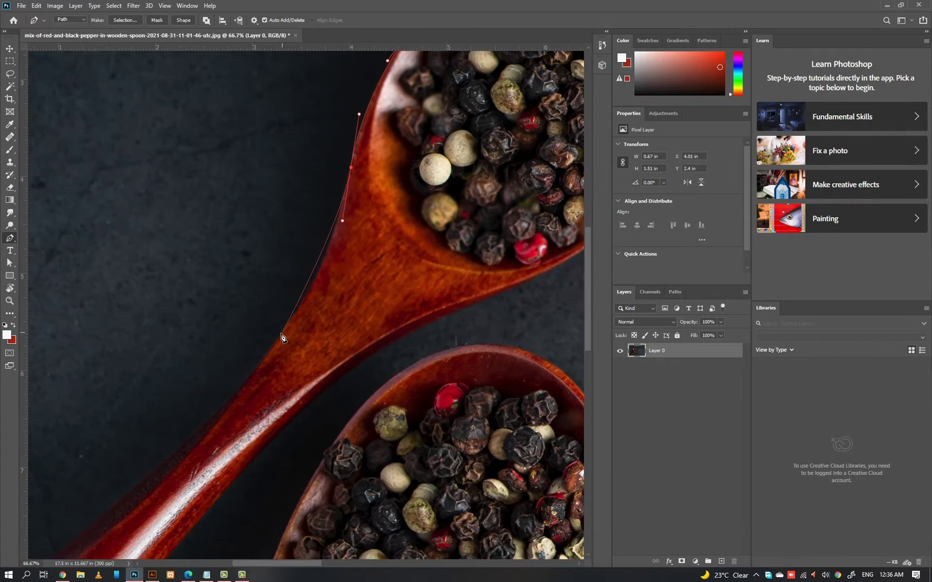
left_click_drag(281, 332, 376, 223)
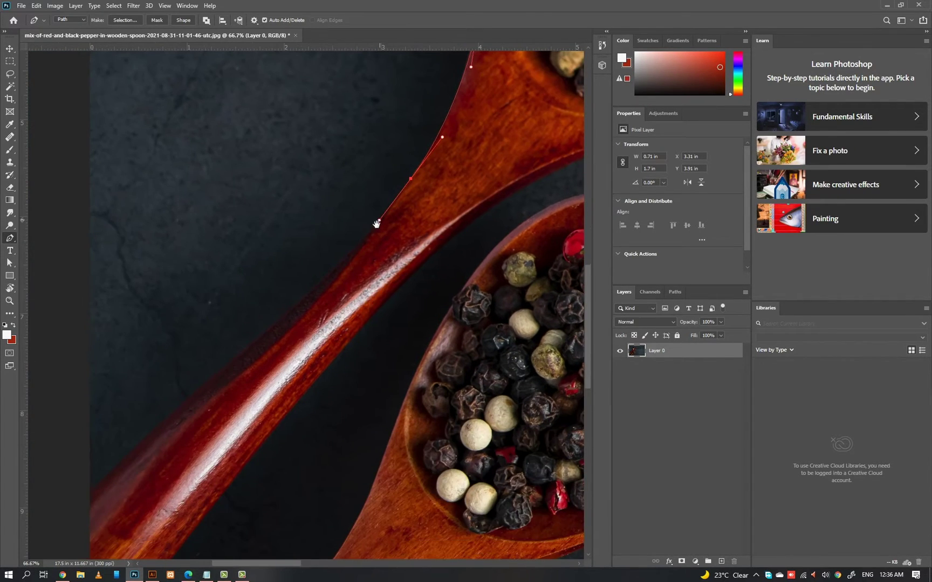
left_click_drag(260, 338, 292, 249)
left_click_drag(156, 385, 143, 406)
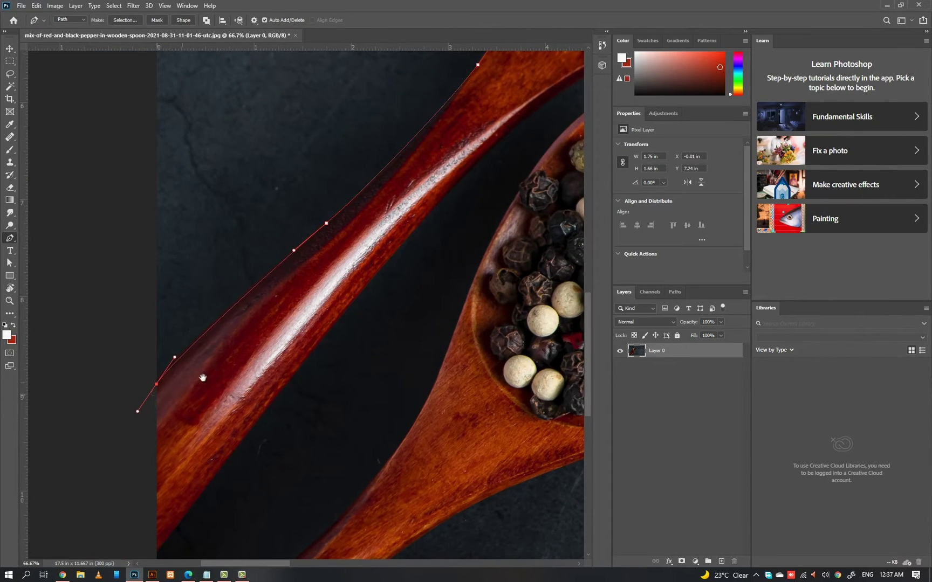
Step: Trace the upper spoon's lower edge with the Pen tool, from the handle around the bowl to its top rim, and close the path
left_click_drag(203, 378, 282, 228)
left_click(235, 404)
left_click_drag(292, 356, 250, 413)
left_click_drag(277, 350, 180, 450)
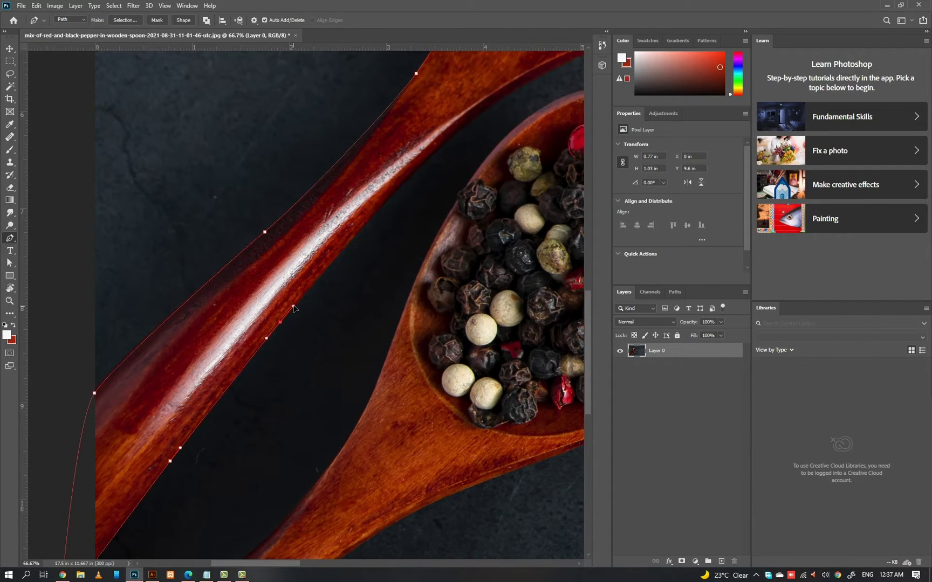
left_click_drag(293, 307, 238, 361)
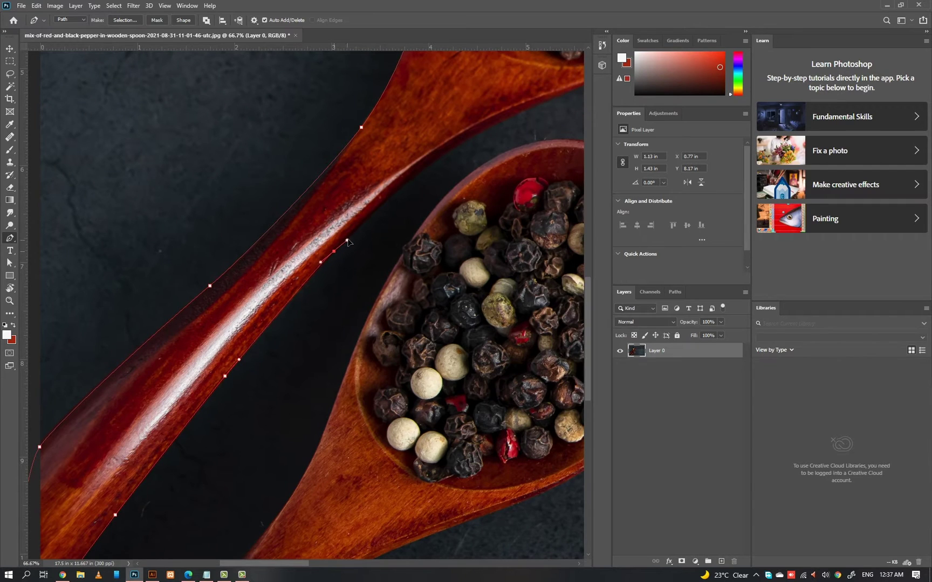
left_click_drag(362, 229, 264, 313)
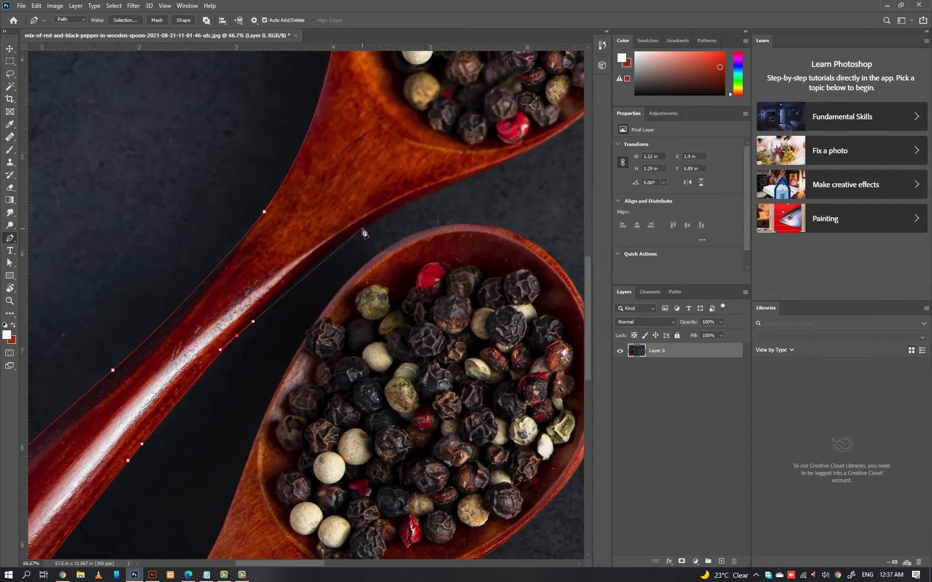
left_click_drag(364, 229, 228, 307)
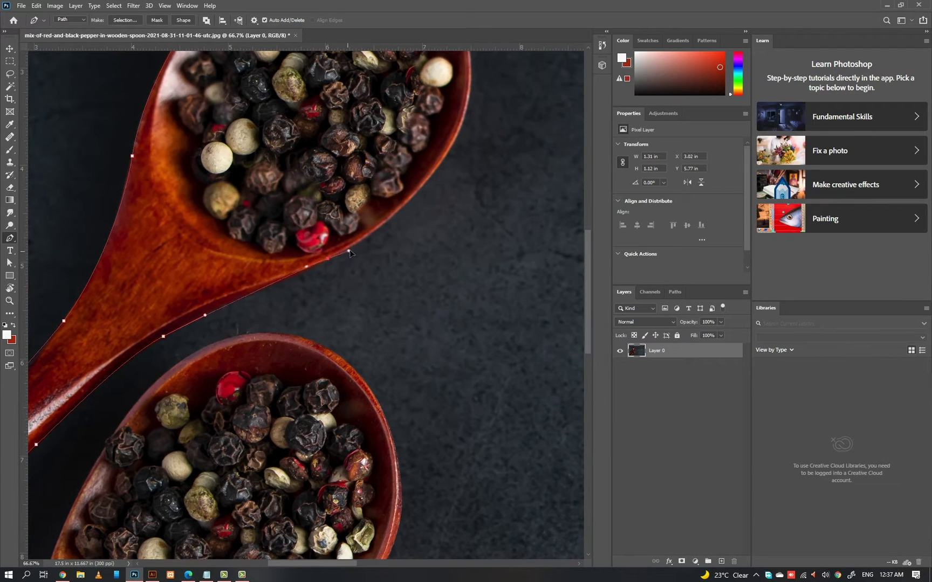
left_click_drag(391, 229, 301, 311)
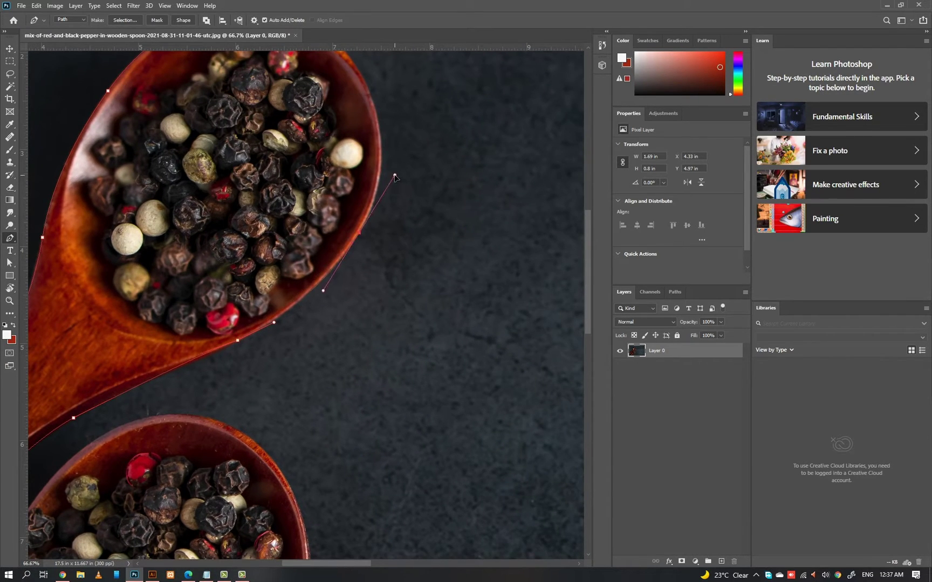
left_click_drag(400, 137, 377, 285)
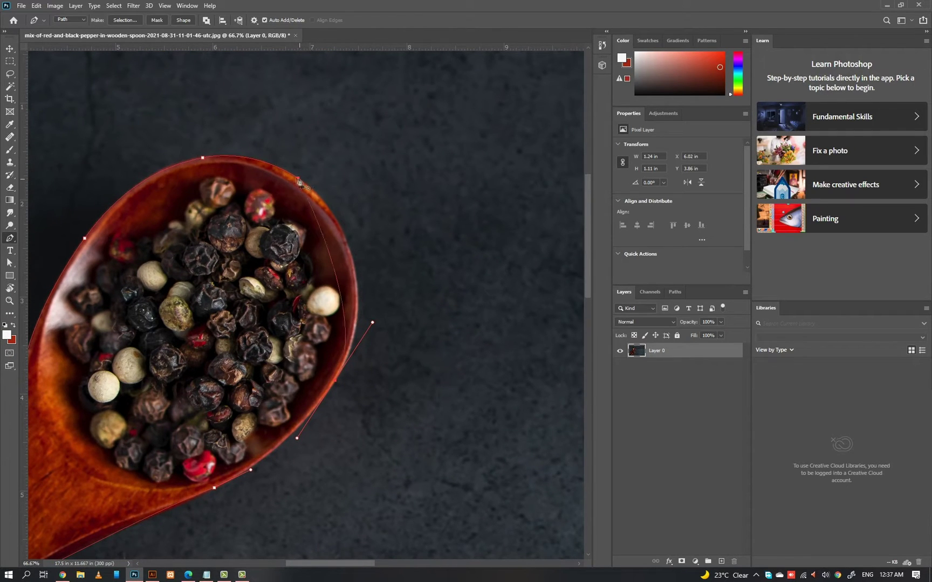
left_click_drag(298, 179, 216, 130)
Step: Load the spoon's work path as a selection and use it to add a layer mask to Layer 0
left_click(191, 8)
left_click(191, 295)
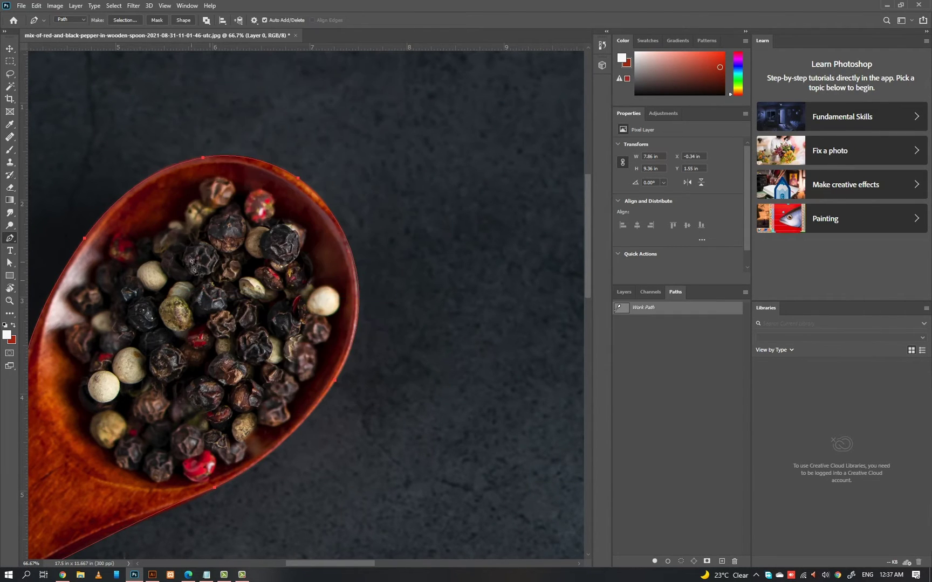
left_click(679, 562)
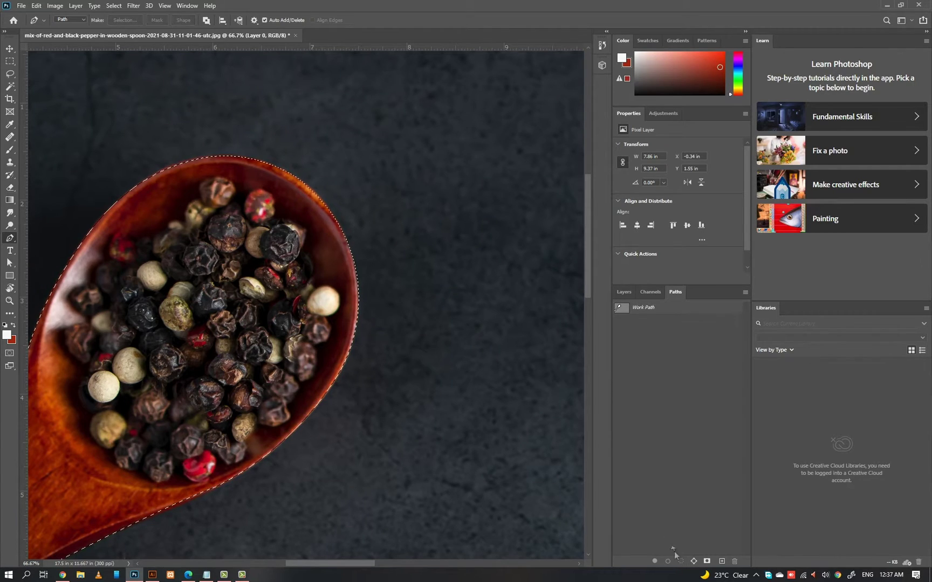
left_click(626, 295)
left_click(682, 561)
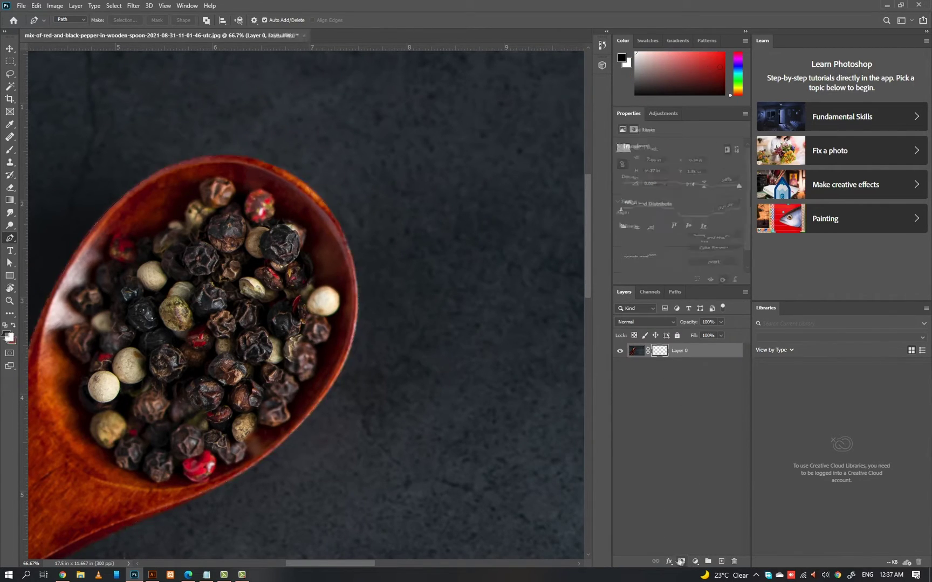
key("ctrl+0")
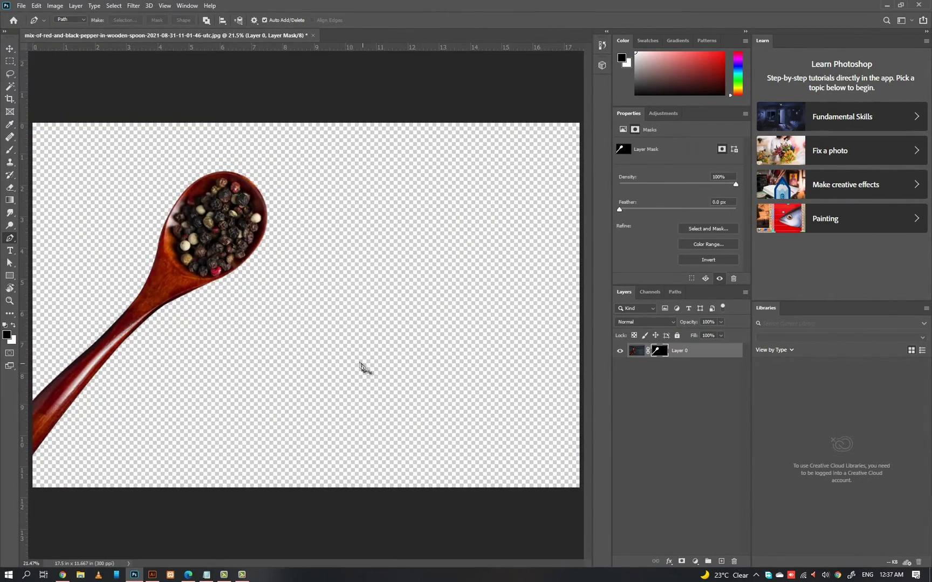
Step: Move the cutout spoon to the middle of the canvas and merge the mask into its layer
left_click(10, 49)
left_click_drag(241, 251, 361, 257)
left_click(671, 382)
left_click(407, 287)
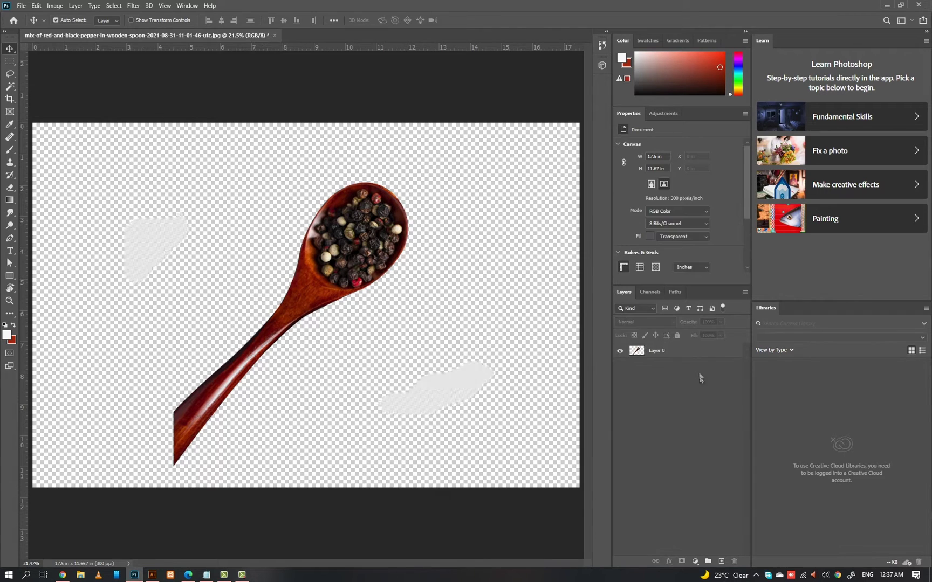
Step: Add a new layer beneath the spoon, fill it with the off-white foreground colour, and nudge the spoon slightly upward
left_click(695, 354)
left_click(722, 561)
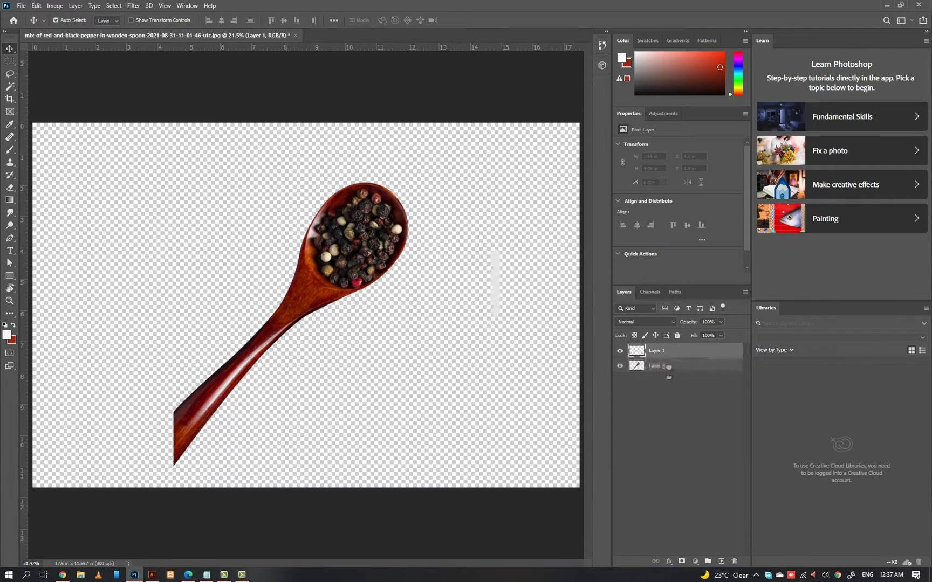
left_click_drag(669, 377, 669, 374)
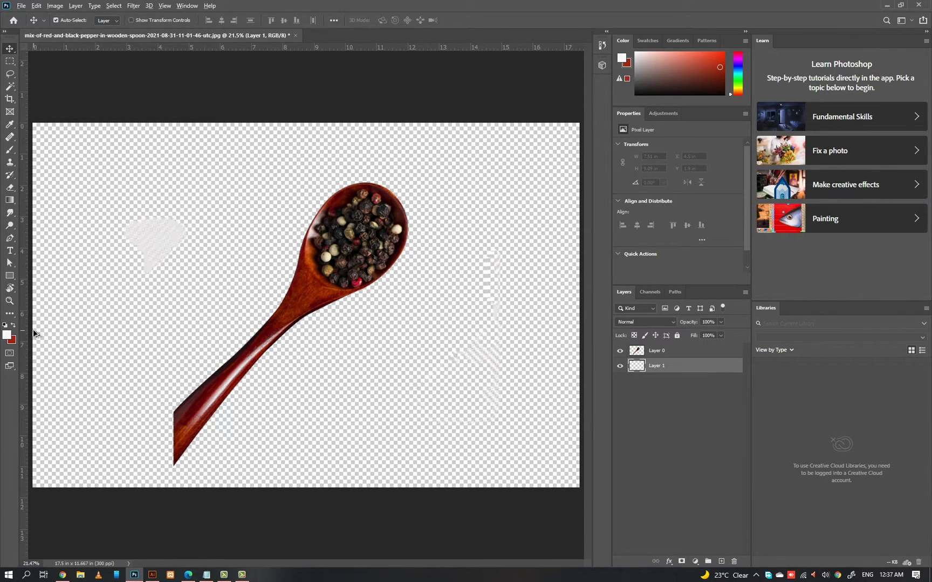
key("alt+BackSpace")
left_click_drag(323, 257, 323, 252)
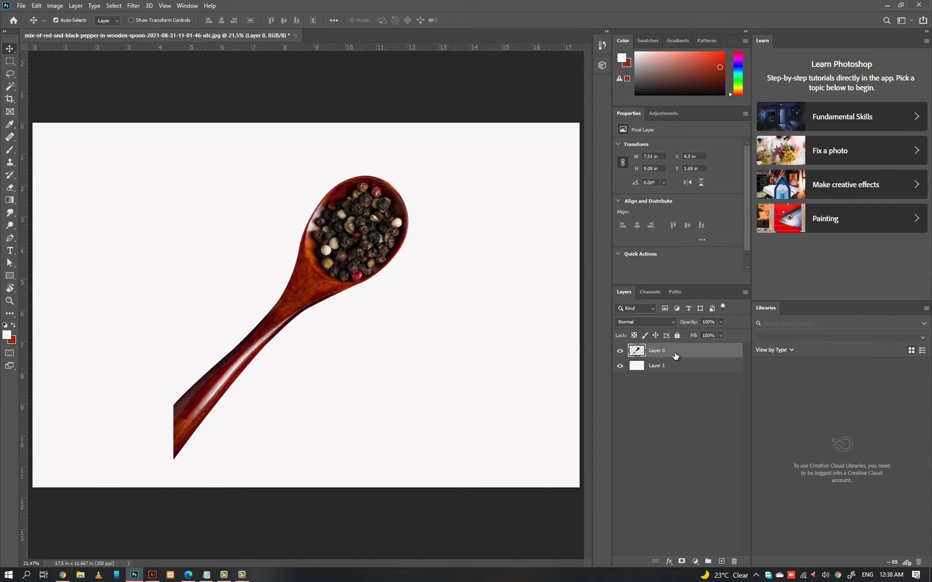
Step: Add a drop shadow to the spoon layer, reposition it close to the spoon's lower-right edge, and reduce its blur size
left_click(591, 488)
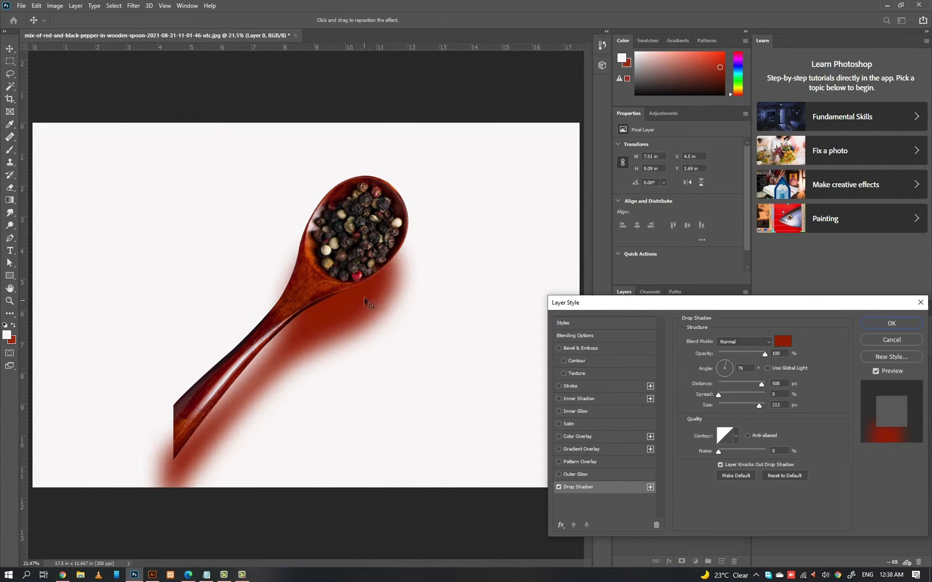
left_click_drag(365, 297, 385, 263)
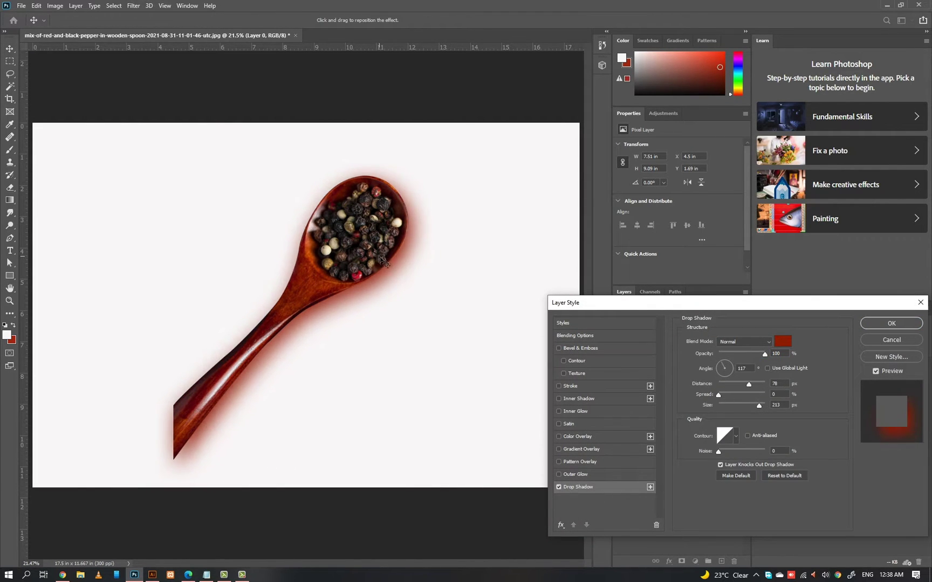
left_click_drag(744, 402, 737, 405)
Step: Set the drop shadow's colour to grey 776c6a and apply the layer style
left_click(783, 342)
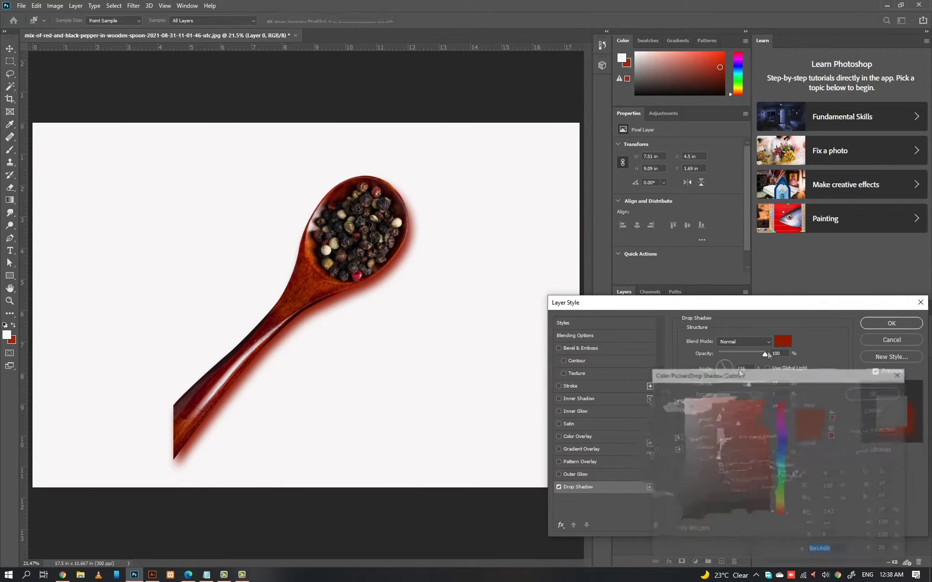
left_click(682, 441)
left_click(660, 434)
left_click(667, 462)
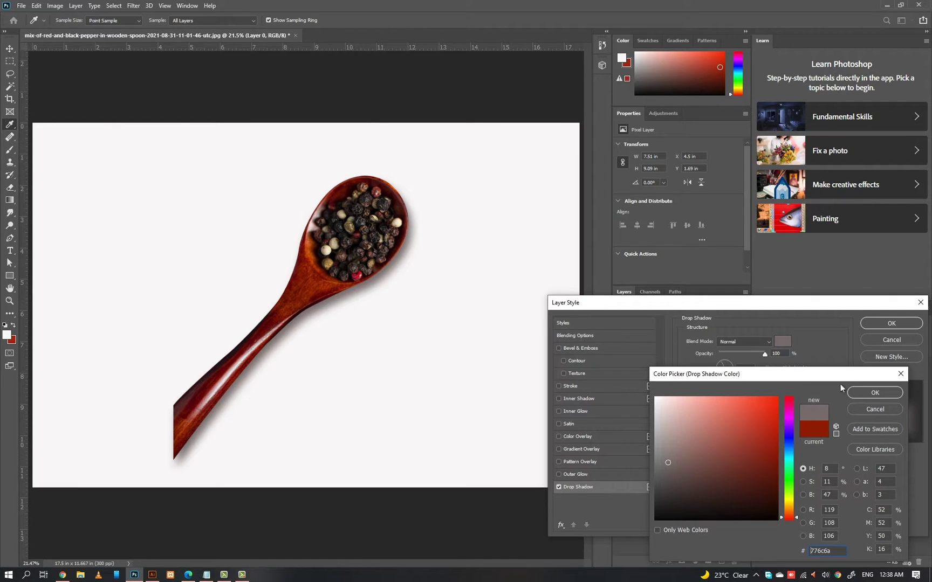
key("Return")
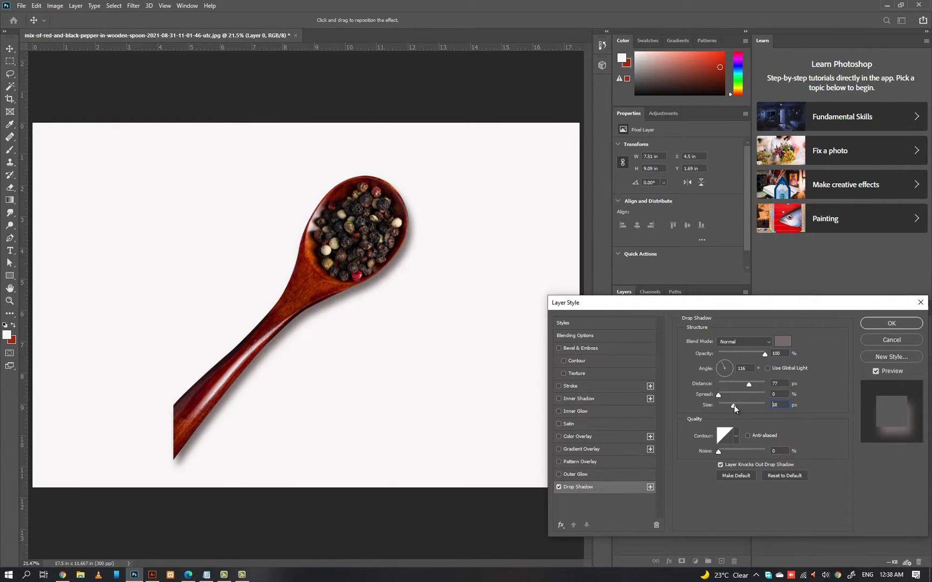
left_click(890, 324)
Step: Convert the spoon's drop shadow effect into a separate layer
right_click(667, 373)
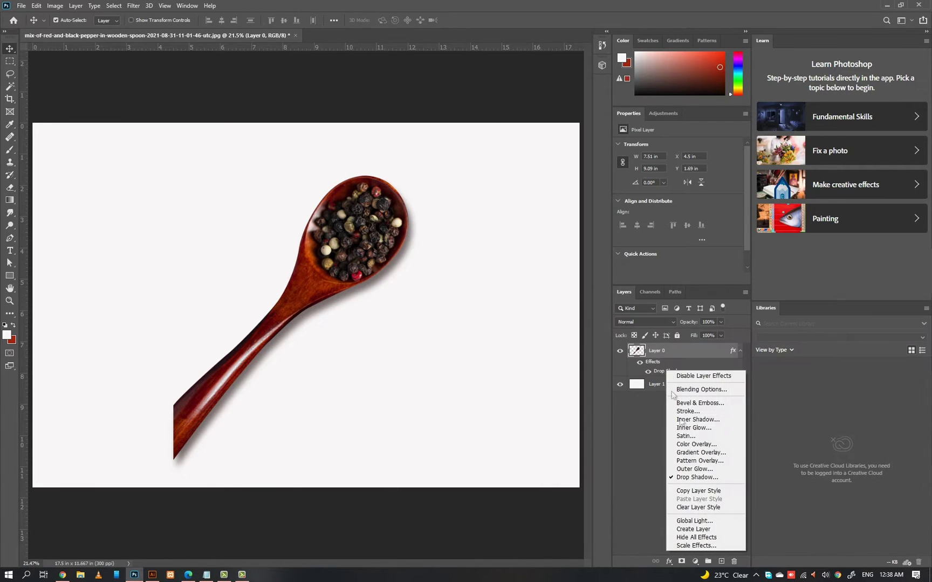
left_click(691, 529)
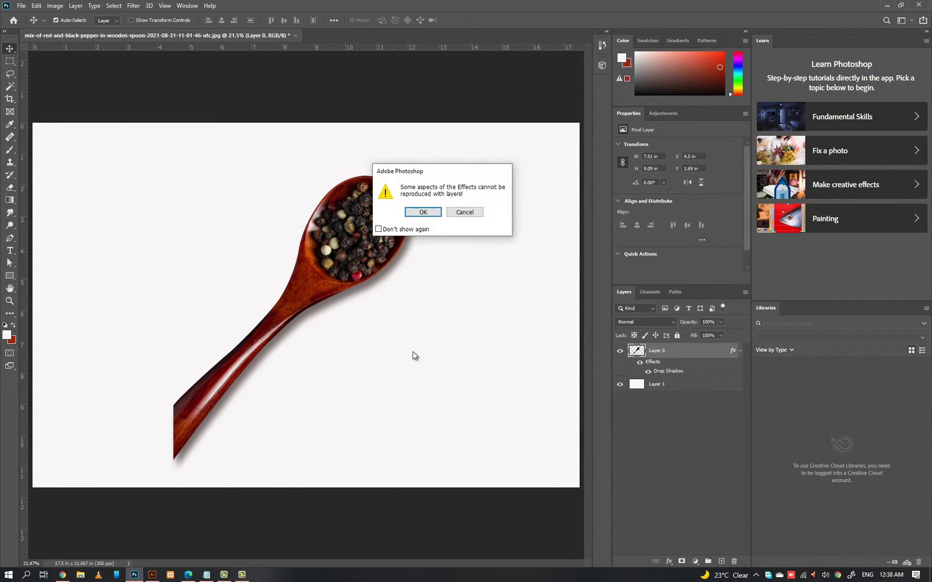
left_click(423, 213)
key("ctrl+t")
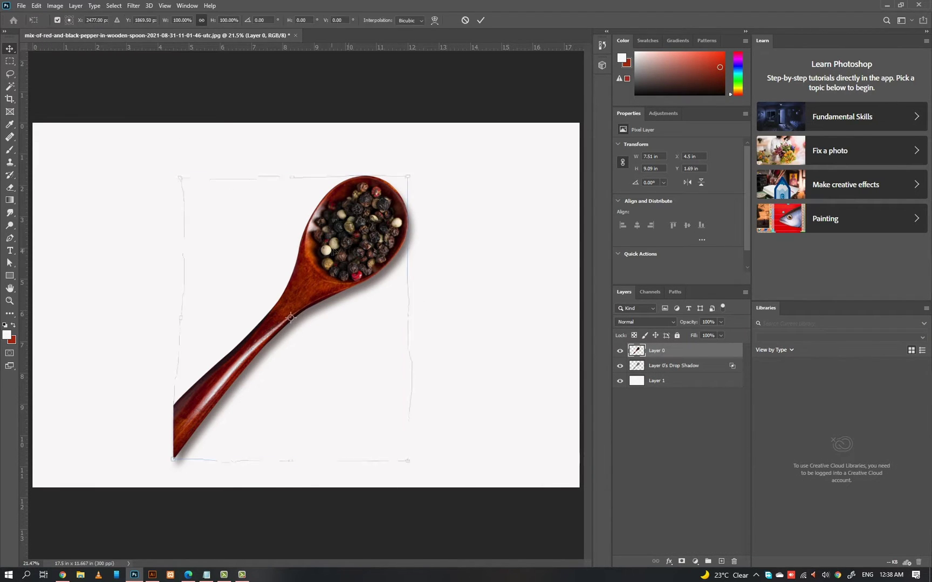
left_click(435, 20)
scroll(325, 313, "up", 4)
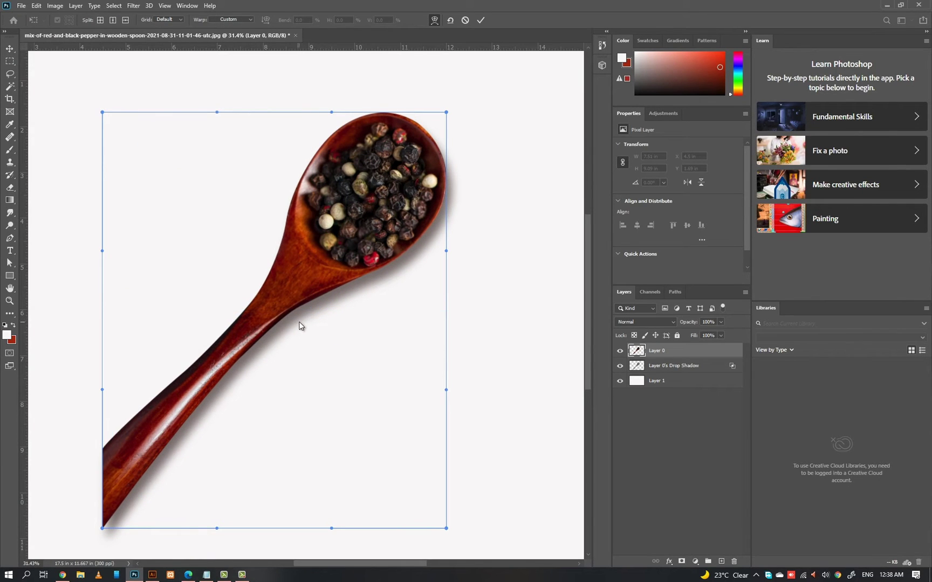
left_click(295, 322, "alt")
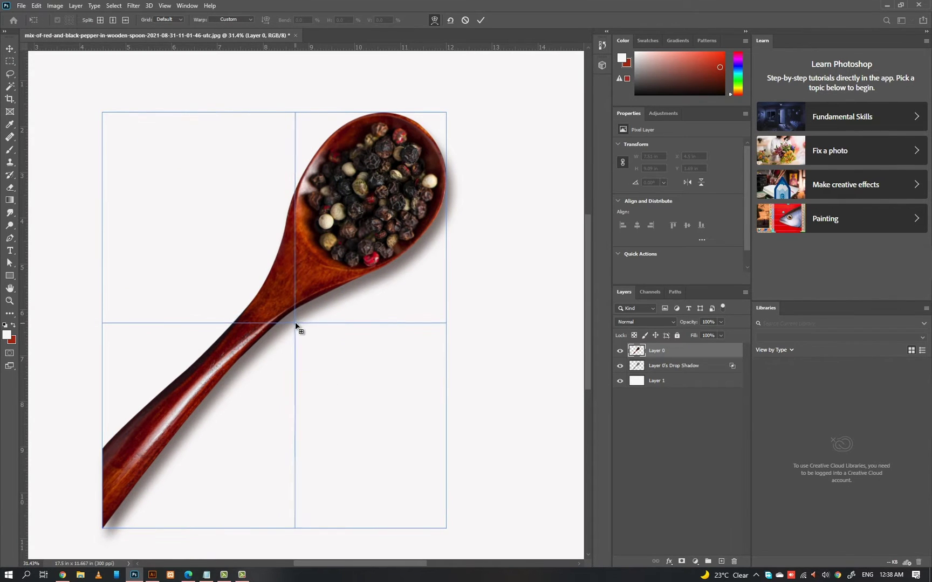
left_click_drag(295, 324, 291, 322)
key("ctrl+z")
Step: Warp the drop shadow layer with a crosswise split at the spoon's neck, pulling the neck and upper-right corner inward and the lower-left corner outward
left_click(676, 366)
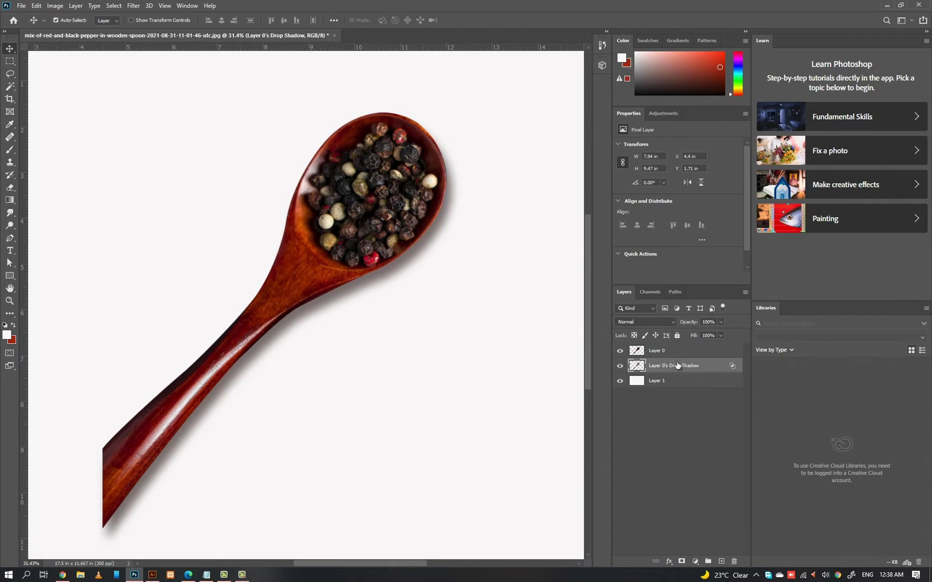
key("ctrl+t")
left_click(435, 20)
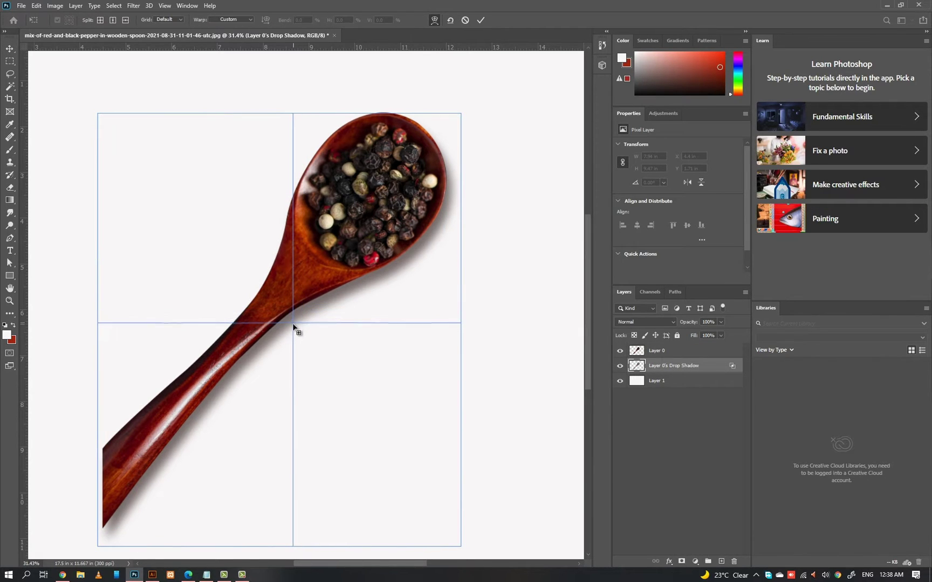
left_click(291, 323, "alt")
left_click_drag(291, 323, 279, 327)
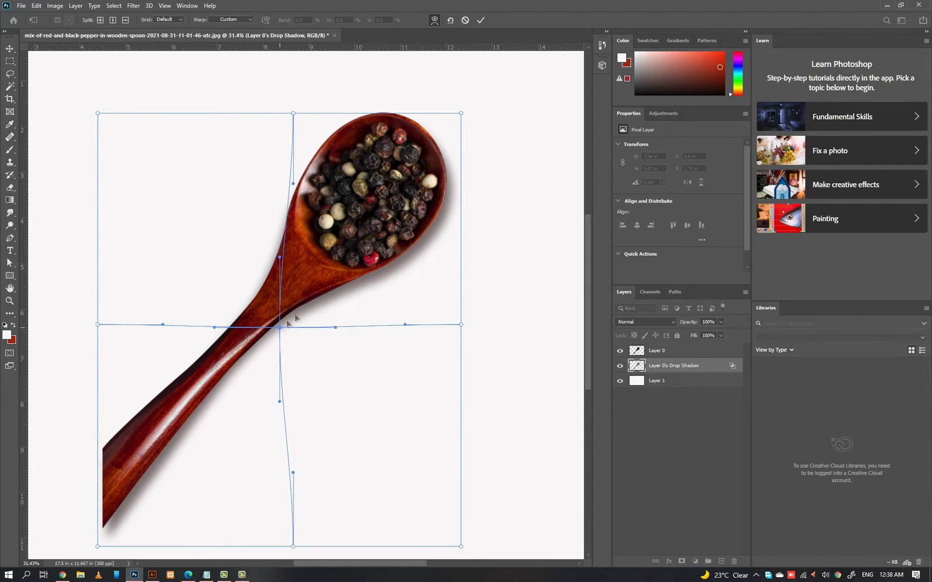
left_click_drag(461, 114, 454, 123)
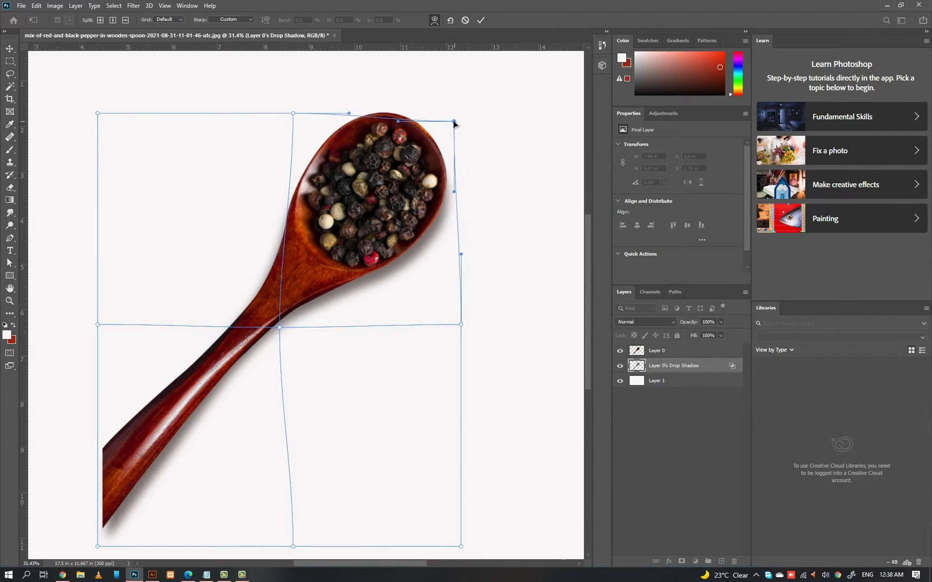
left_click_drag(230, 370, 326, 227)
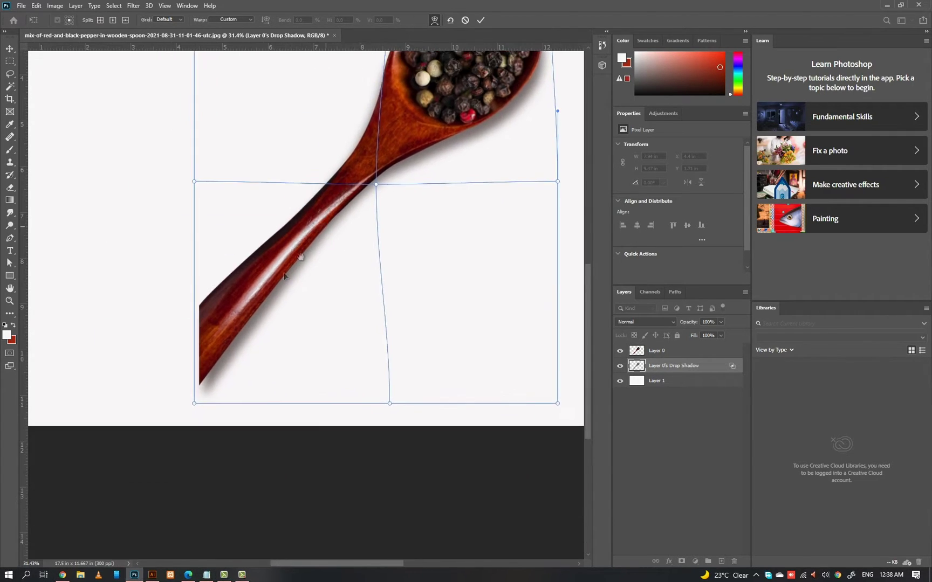
left_click_drag(192, 404, 184, 414)
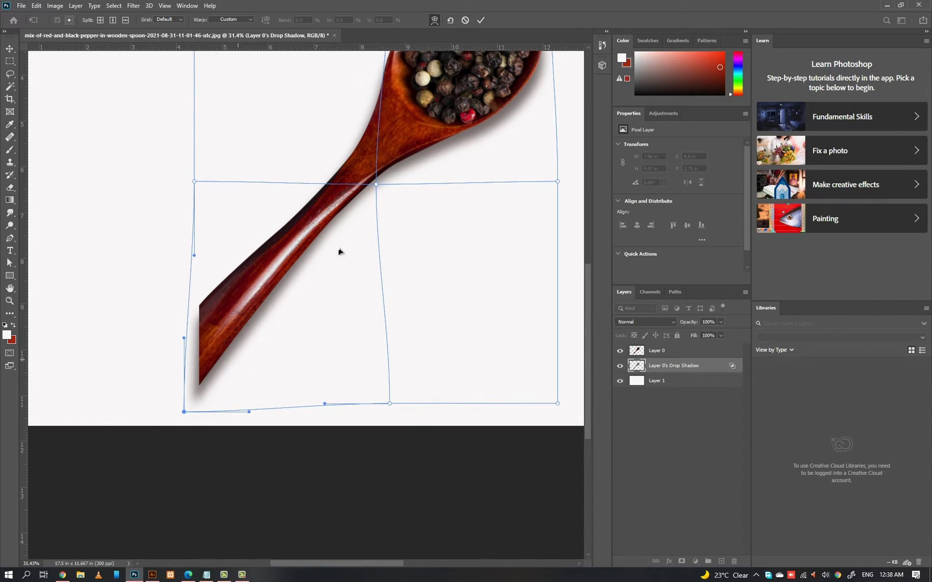
Step: Add further warp splits at the spoon's neck and the bowl's edge, adjust the shadow there, and commit the warp
left_click_drag(376, 185, 364, 272)
left_click(346, 225, "alt")
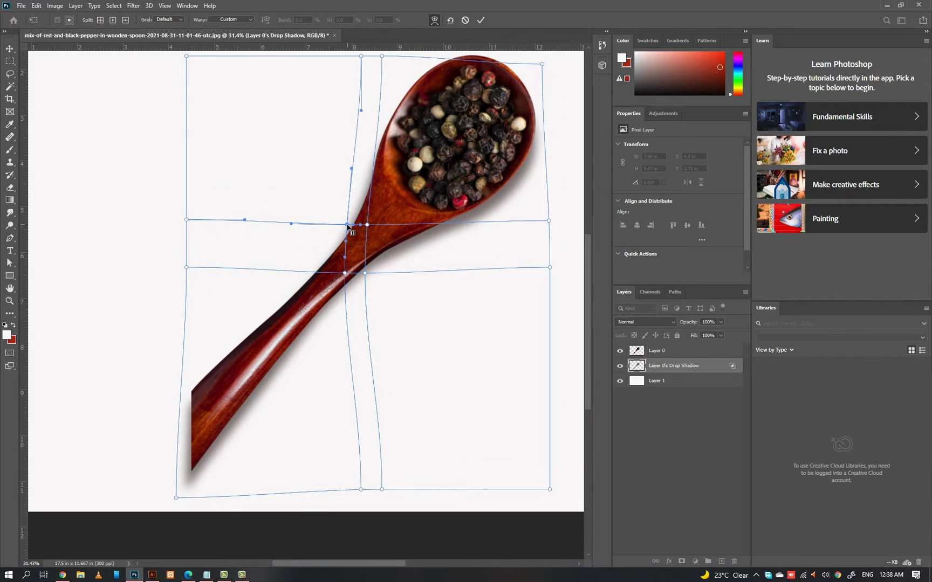
scroll(350, 230, "up", 2)
left_click(362, 231, "alt")
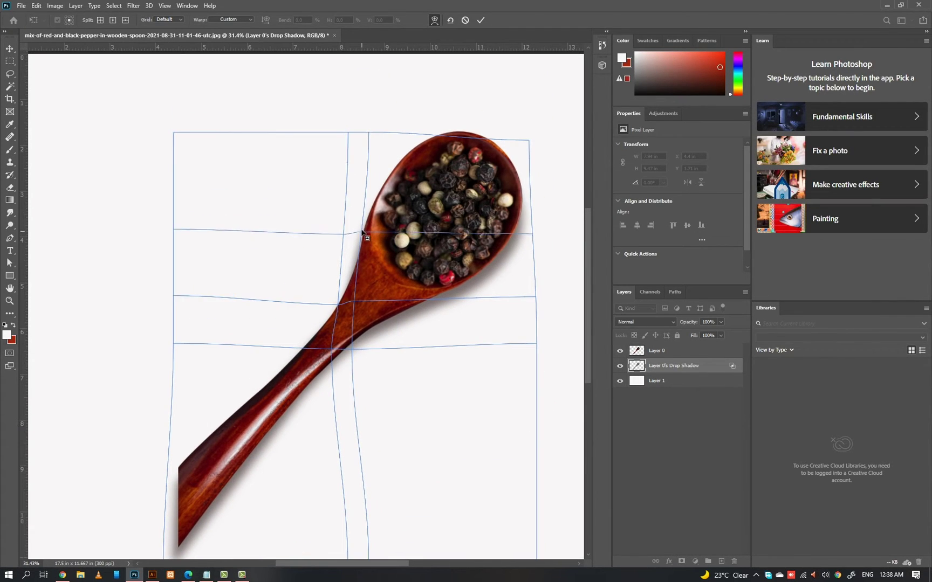
left_click_drag(362, 232, 366, 234)
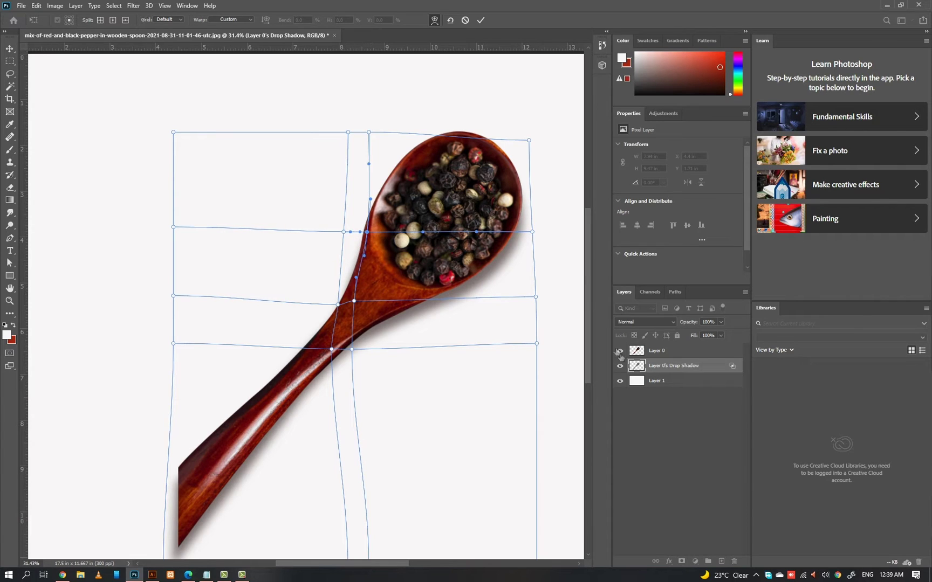
left_click(481, 20)
Step: Hide the off-white background layer beneath the spoon and its shadow
key("ctrl+0")
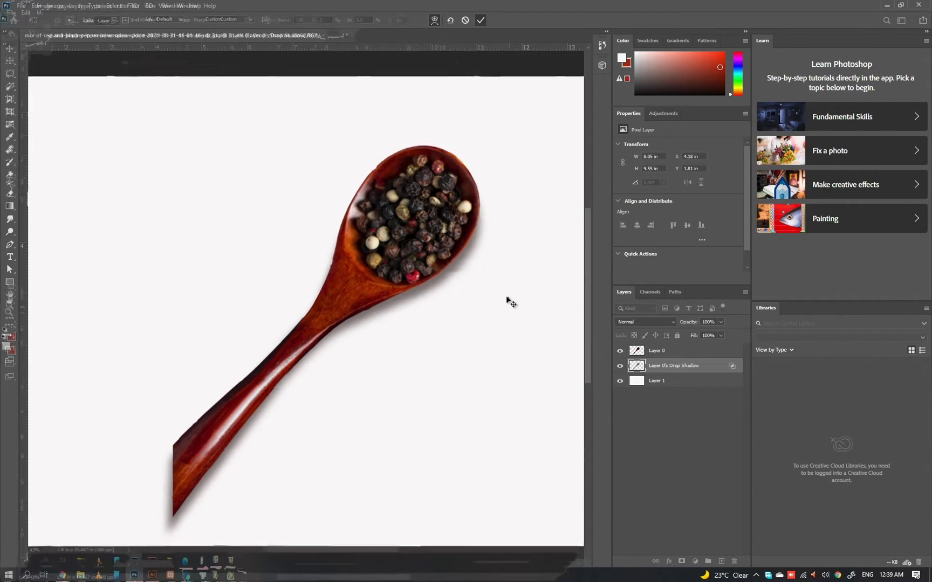
left_click(620, 381)
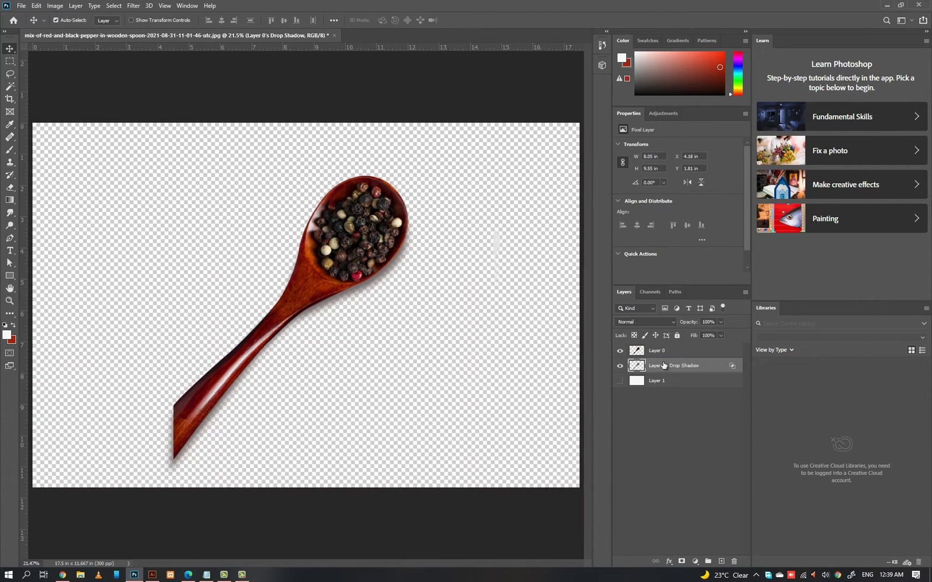
Step: Inside the spoon's smart object, clip a near-black solid colour fill to the drop shadow layer and save the contents
double_click(638, 351)
left_click(720, 562)
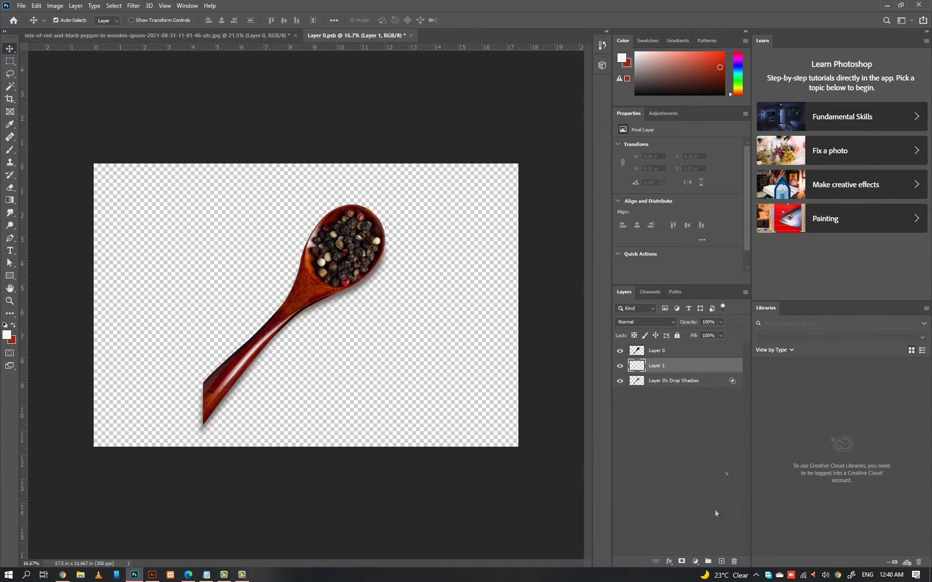
left_click(694, 562)
left_click(699, 384)
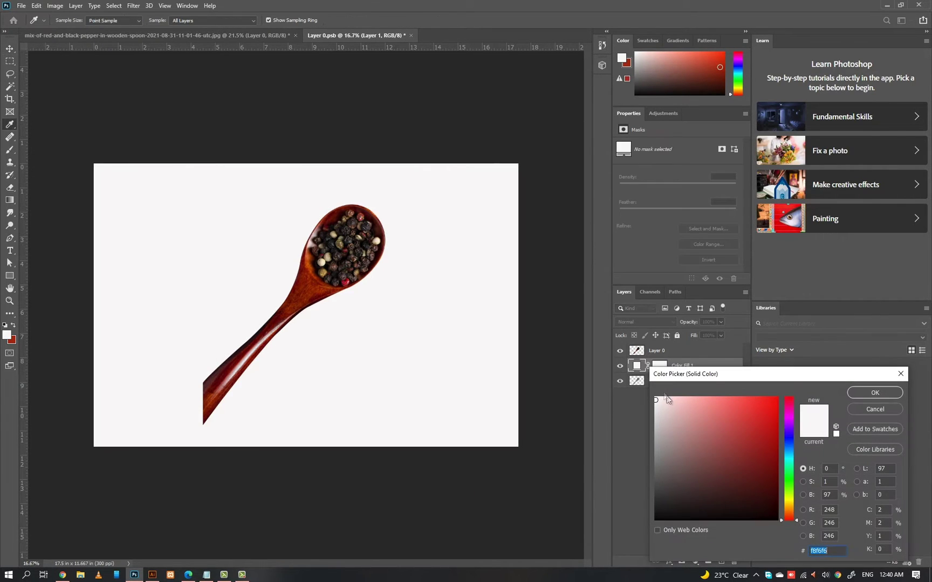
left_click(291, 313)
left_click_drag(710, 489, 657, 499)
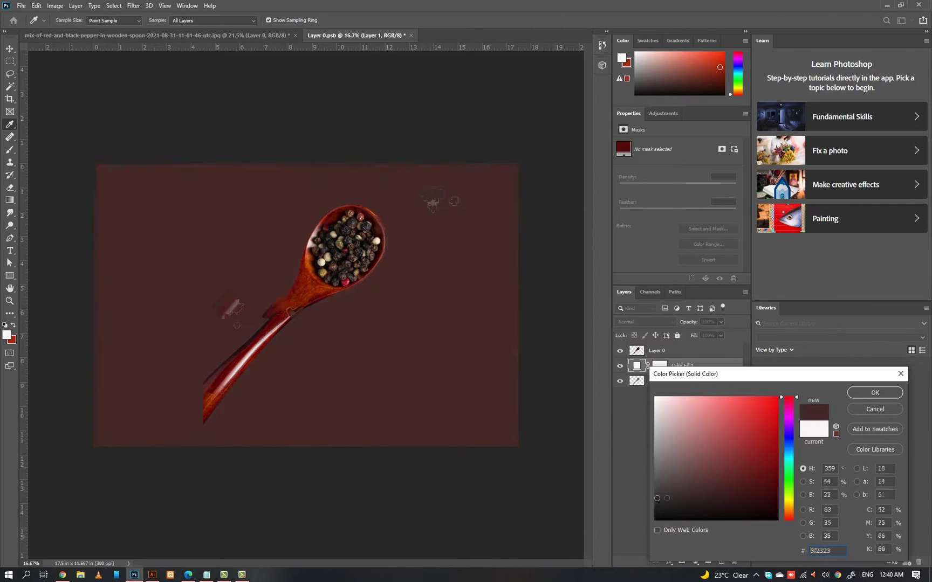
left_click(655, 508)
key("Return")
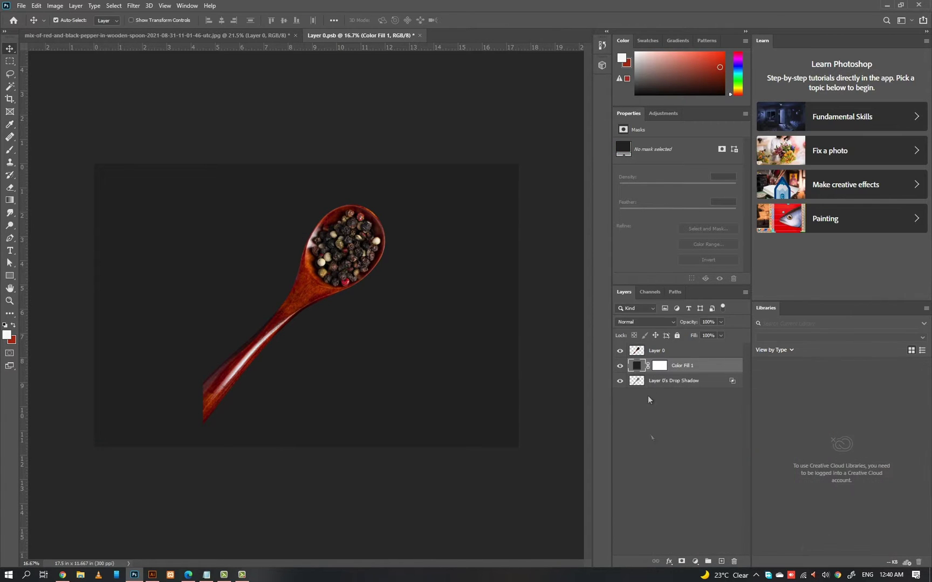
left_click(646, 372, "alt")
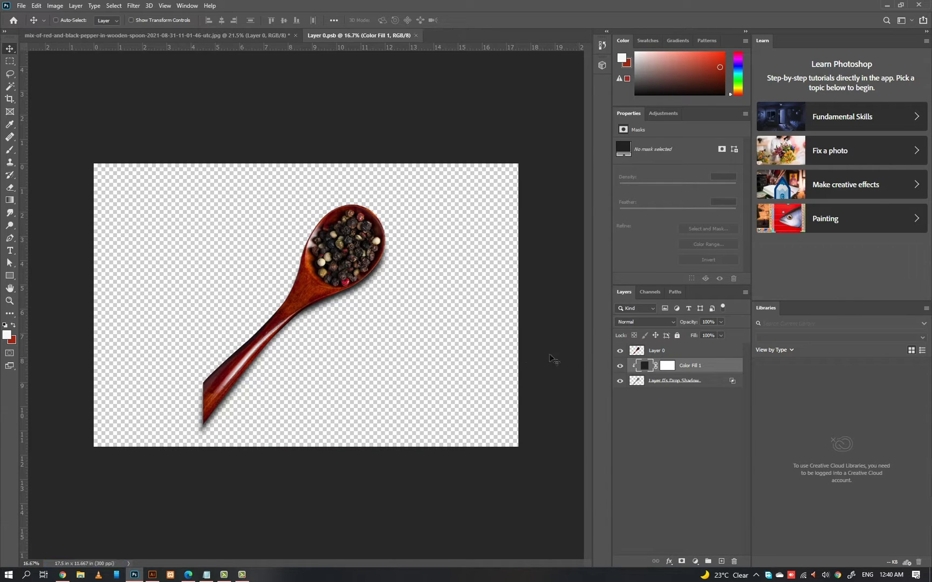
Step: Return to the main spoon document and export the spoon layer as a PNG, overwriting "Black pepper Image in SPoon.png"
key("ctrl+Tab")
right_click(661, 351)
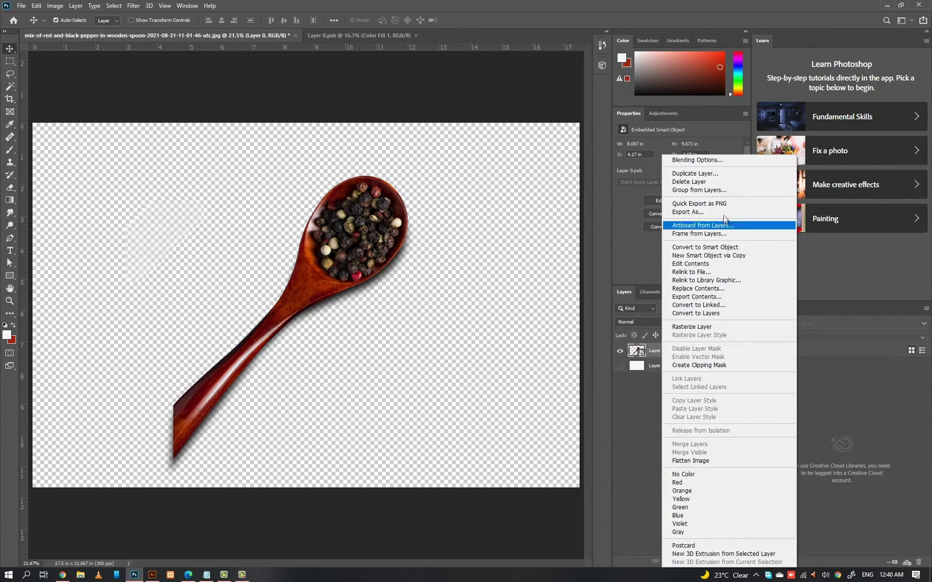
left_click(699, 203)
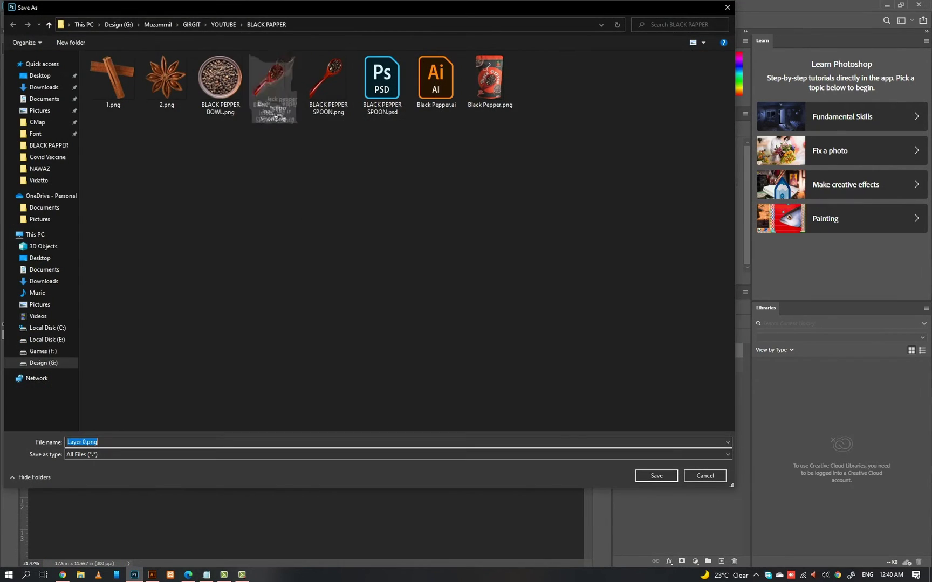
double_click(273, 91)
left_click(491, 290)
Step: Switch to Illustrator and update the modified linked spoon image in the label
key("alt+Tab")
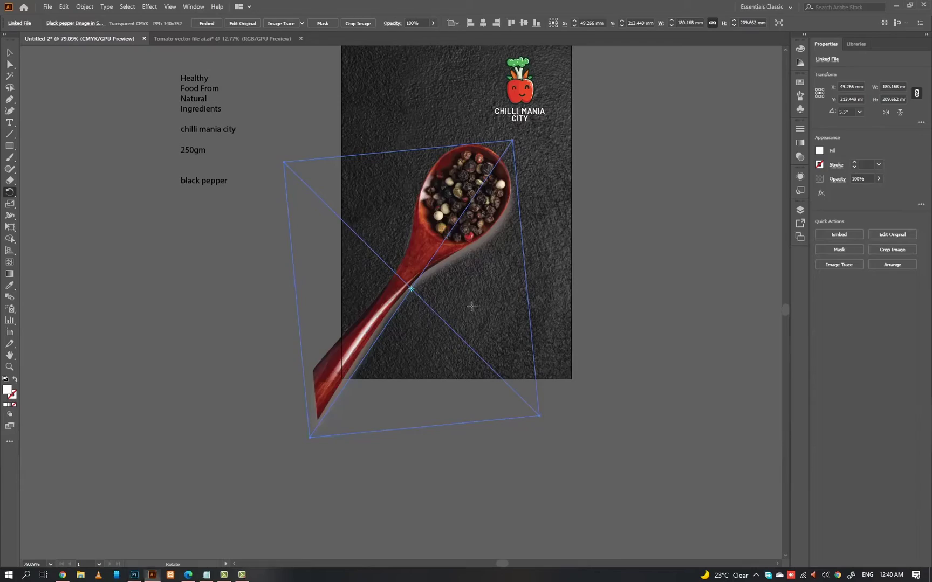
key("alt+Tab")
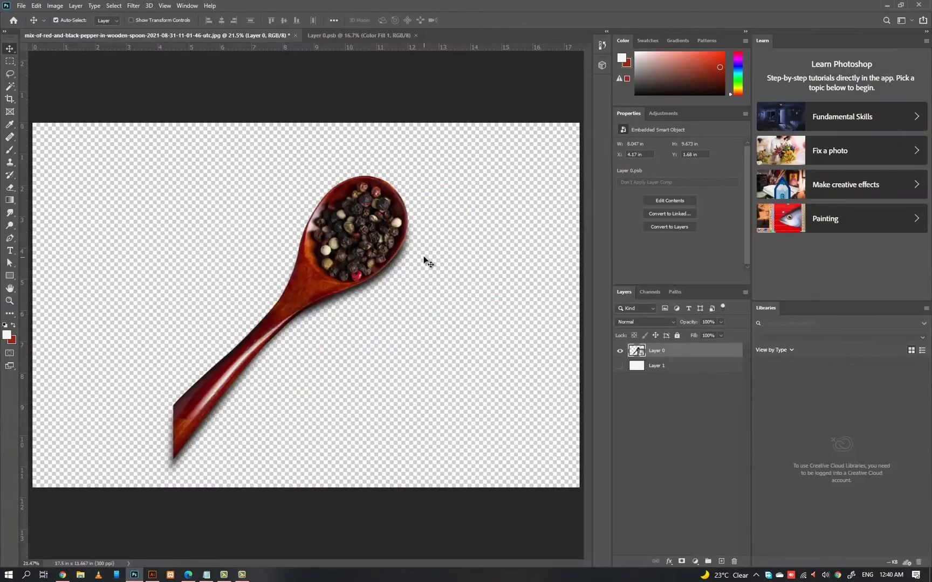
key("alt+Tab")
left_click(503, 298)
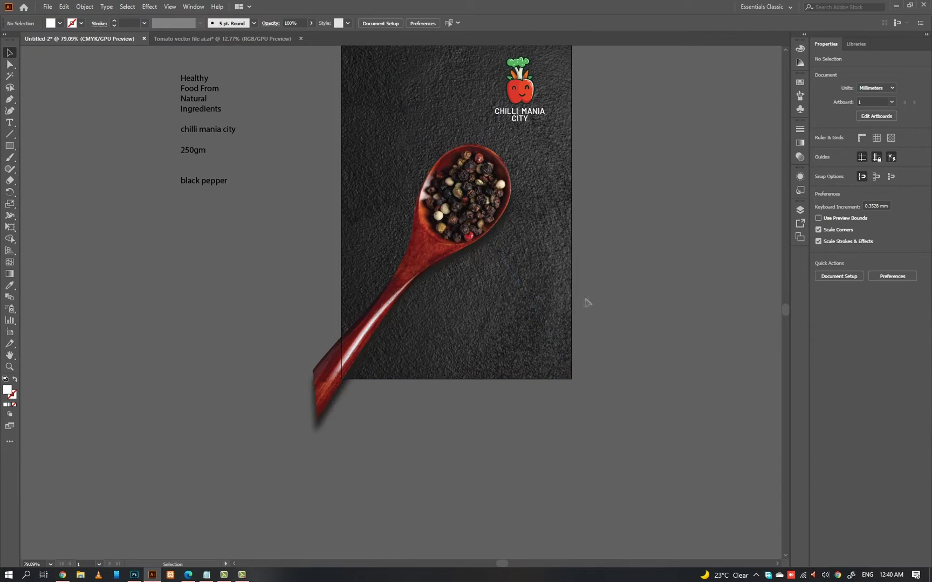
Step: Reposition the spoon on the label and move the logo slightly up and toward the label's right edge
left_click_drag(595, 264, 581, 332)
mouse_move(444, 277)
left_mouse_down()
mouse_move(457, 269)
mouse_move(447, 283)
left_mouse_up()
left_click_drag(494, 216, 498, 210)
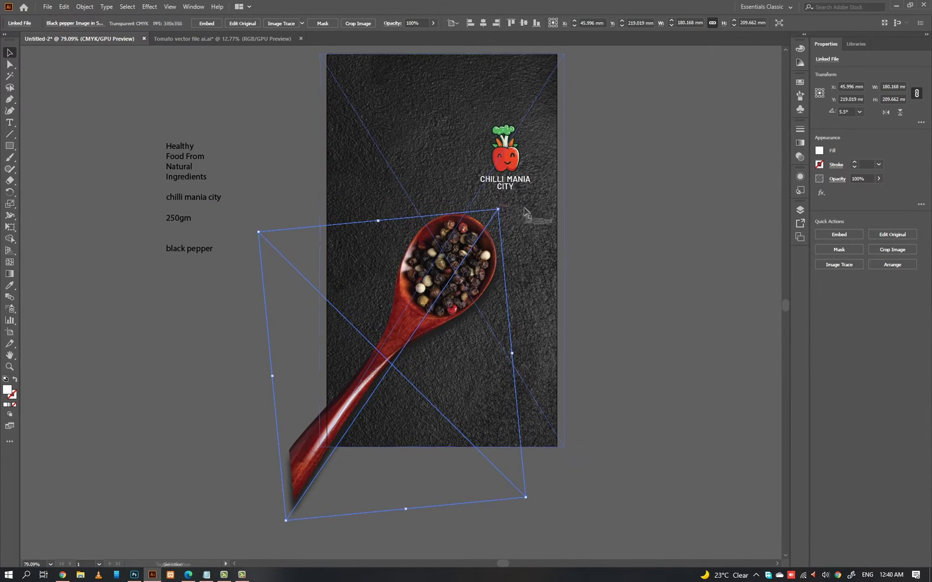
key("ctrl+shift+a")
left_click_drag(476, 248, 484, 240)
left_click(600, 200)
left_click_drag(508, 155, 516, 150)
left_click(628, 189)
Step: Draw a white circle centred over the spoon's bowl, set it to 130 mm, and enlarge it to about 144 mm
key("l")
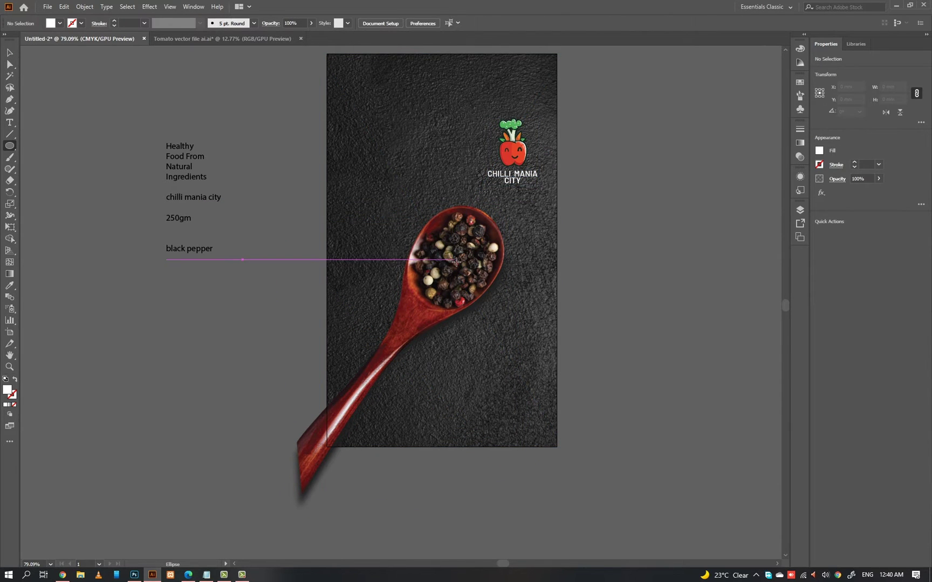
mouse_move(456, 262)
left_mouse_down()
mouse_move(505, 323)
mouse_move(518, 324)
left_mouse_up()
key("v")
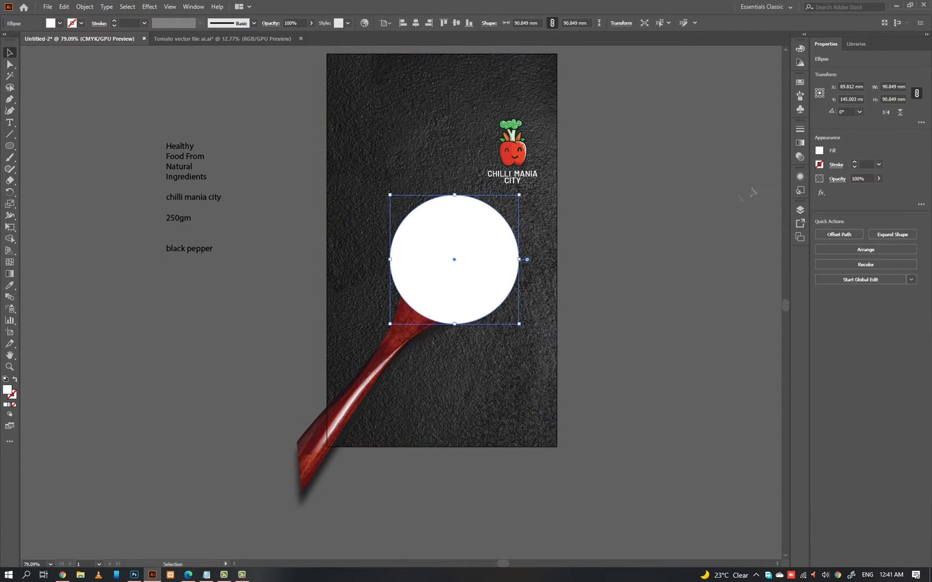
left_click(891, 87)
type("130")
key("Return")
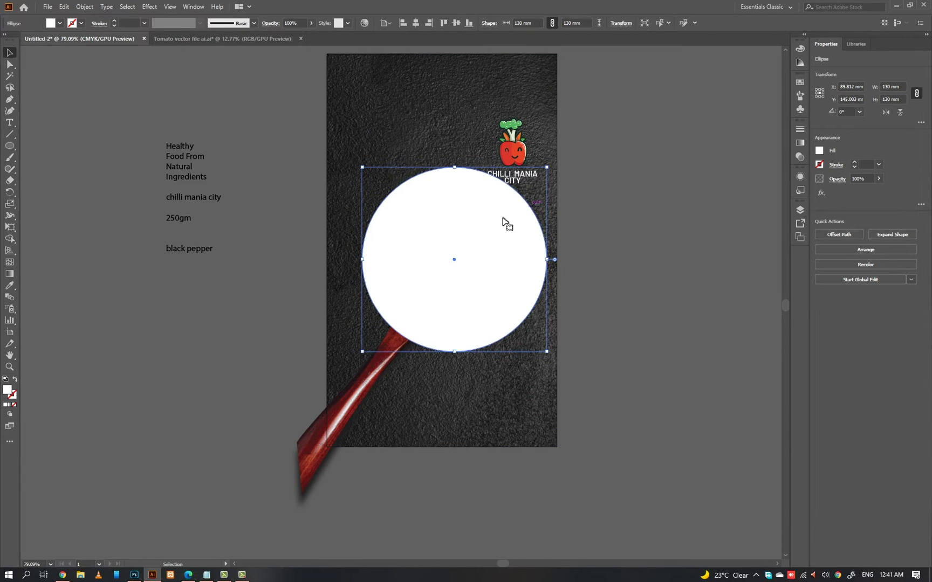
left_click_drag(503, 218, 499, 227)
left_click_drag(543, 176, 553, 167)
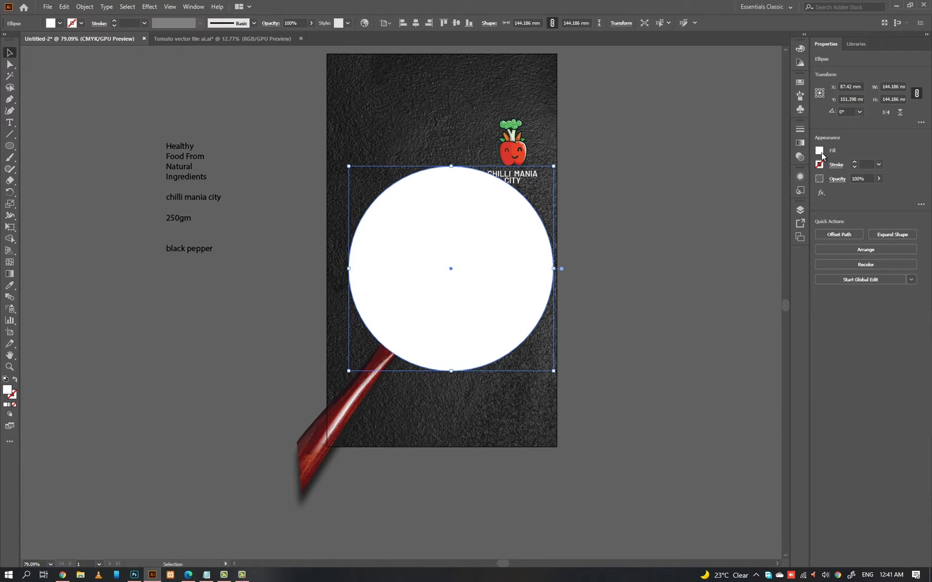
Step: Fill the circle with orange-red (#D84421) and arrange it behind the spoon
double_click(8, 390)
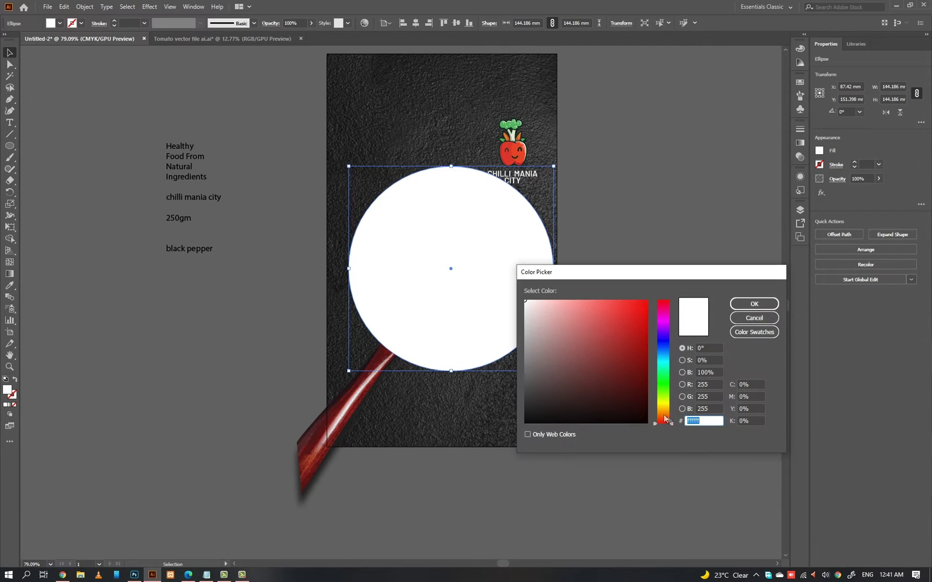
left_click_drag(590, 314, 603, 302)
left_click_drag(663, 424, 663, 420)
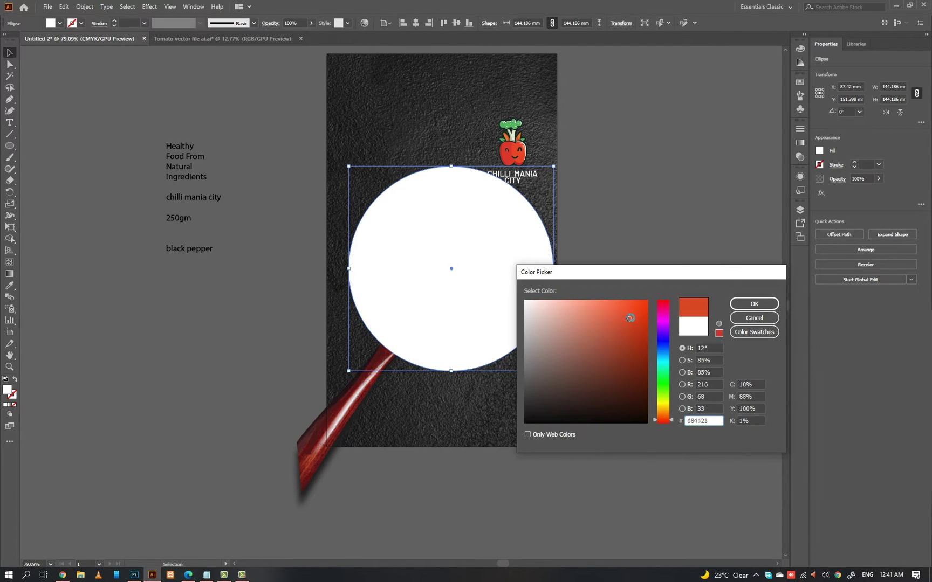
left_click(739, 308)
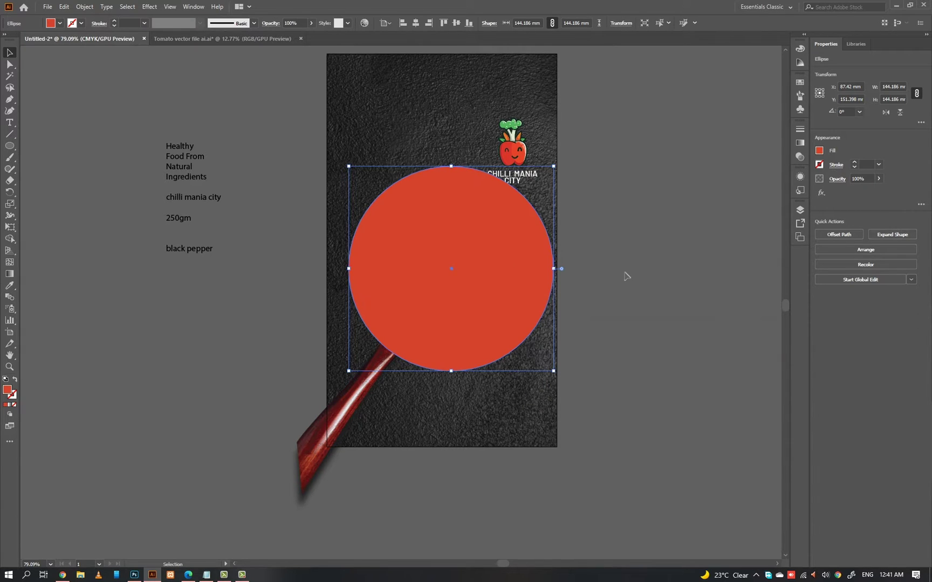
right_click(502, 246)
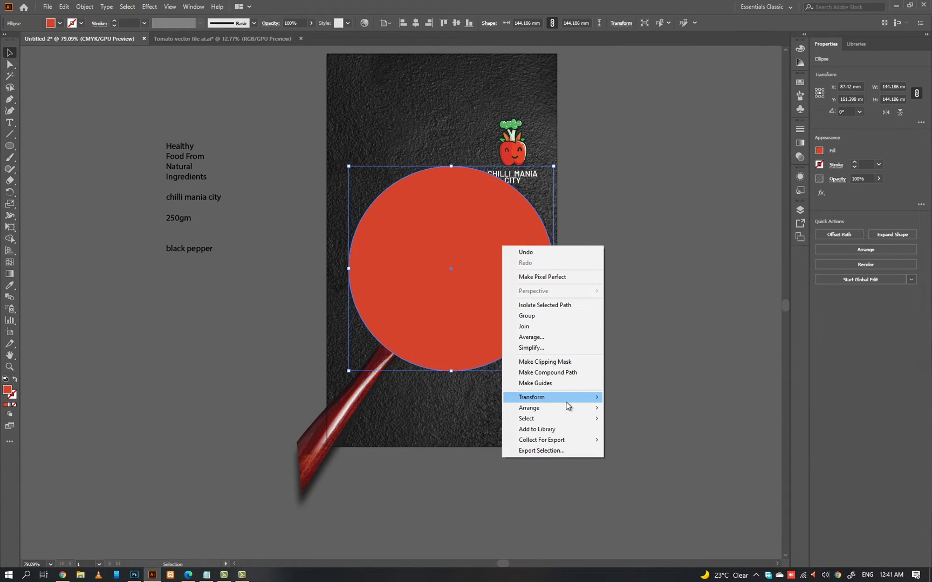
left_click(646, 439)
left_click(649, 435)
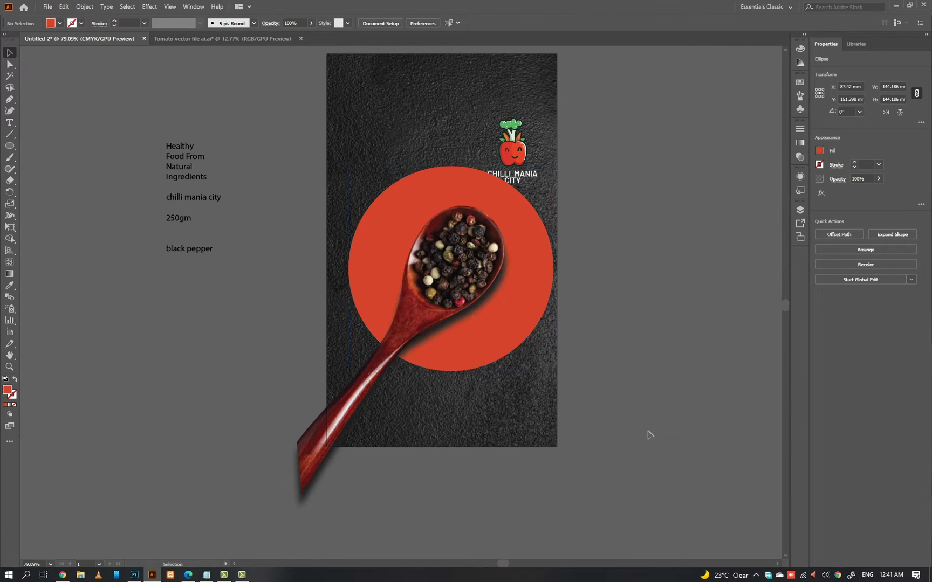
Step: Move the circle slightly down, then reposition the spoon over it and rotate the spoon to about 3.1°
left_click(452, 291)
left_click_drag(523, 273, 527, 278)
left_click(467, 283)
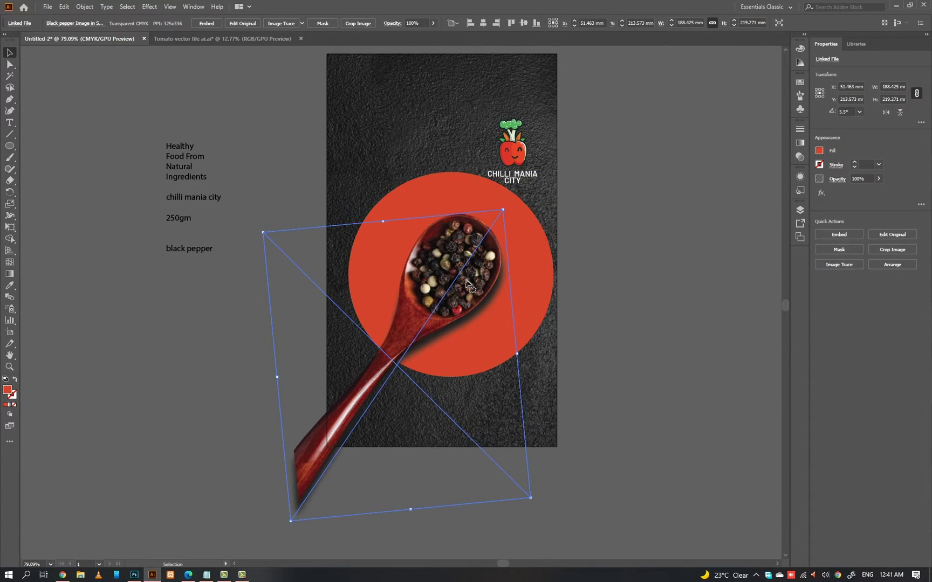
left_click_drag(467, 281, 468, 285)
key("r")
mouse_move(361, 417)
left_mouse_down()
mouse_move(370, 431)
mouse_move(352, 418)
left_mouse_up()
key("v")
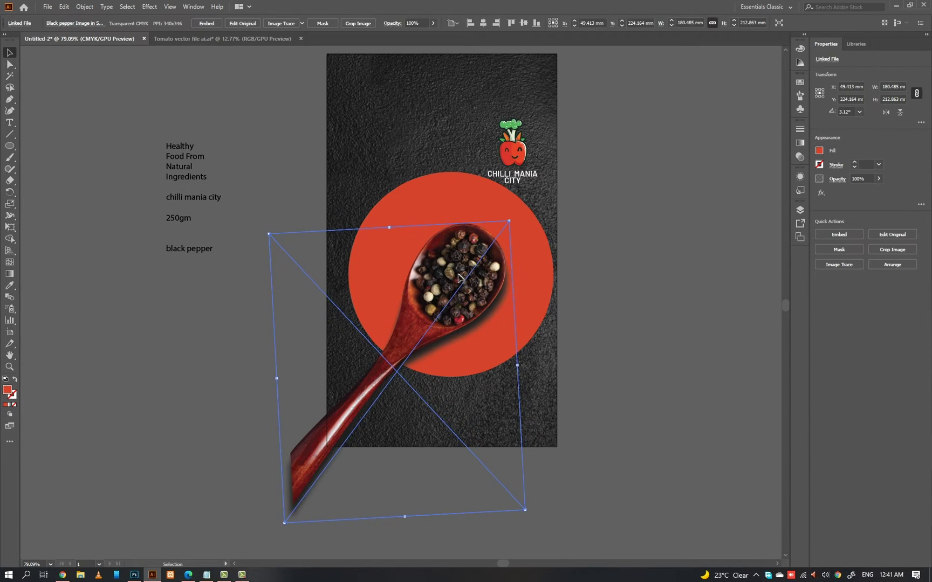
left_click(527, 244)
double_click(527, 246)
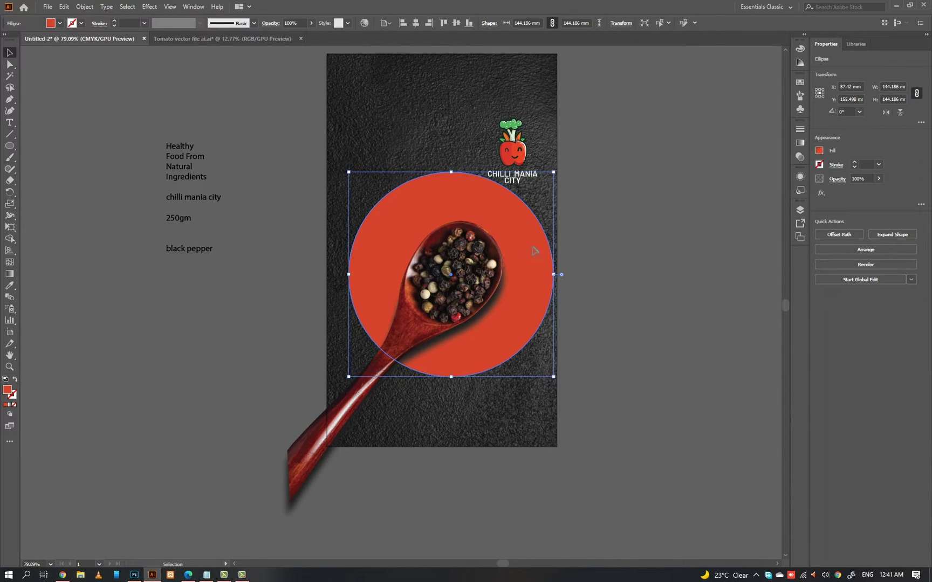
key("Escape")
left_click(591, 260)
Step: Nudge the logo slightly toward the label's right edge and fine-tune the spoon's rotation to about 3.11°
left_click_drag(506, 146, 511, 145)
left_click(619, 187)
scroll(478, 250, "up", 1)
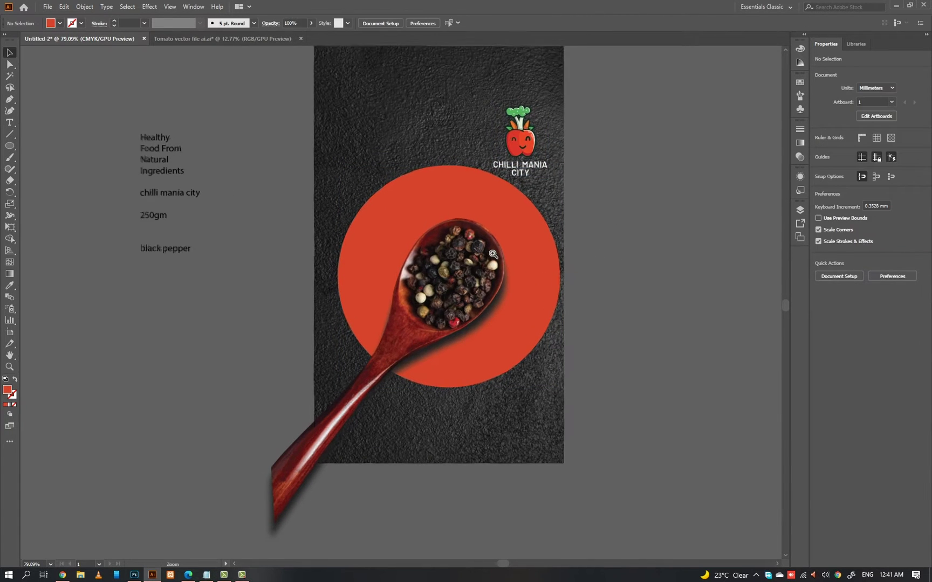
left_click(475, 256)
key("r")
left_click_drag(396, 392, 396, 392)
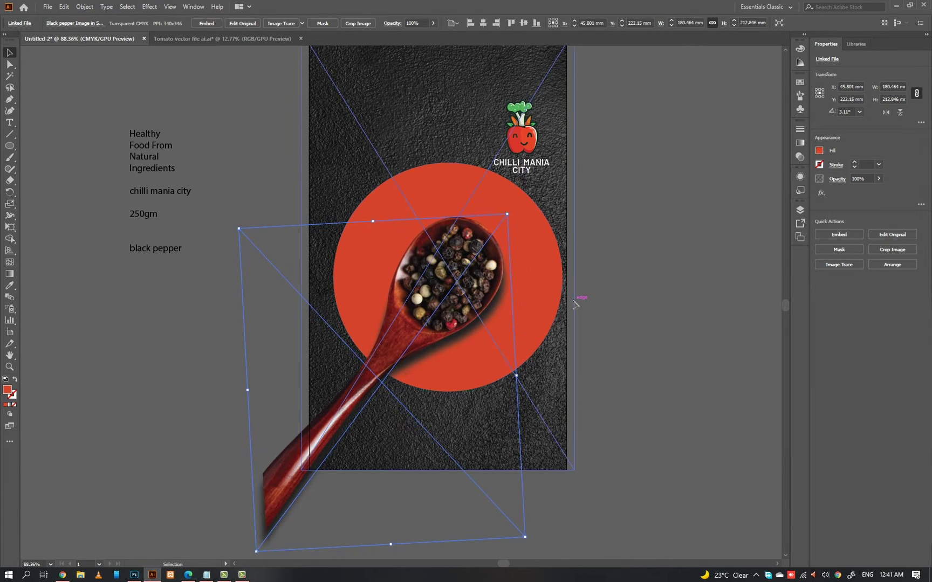
left_click(626, 295)
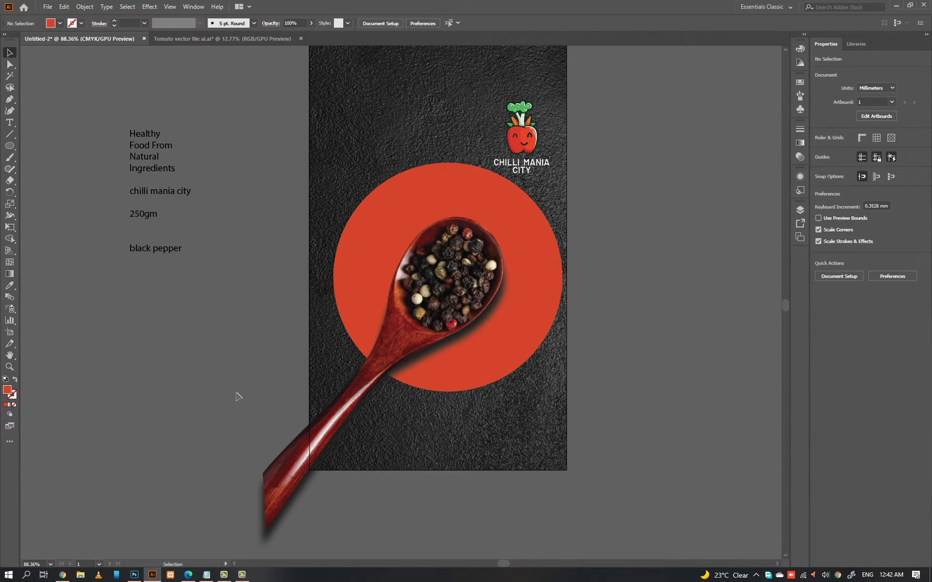
Step: Enlarge the red circle until it overhangs the label's right edge, and move the spoon slightly up and right within it
left_click_drag(498, 208, 535, 232)
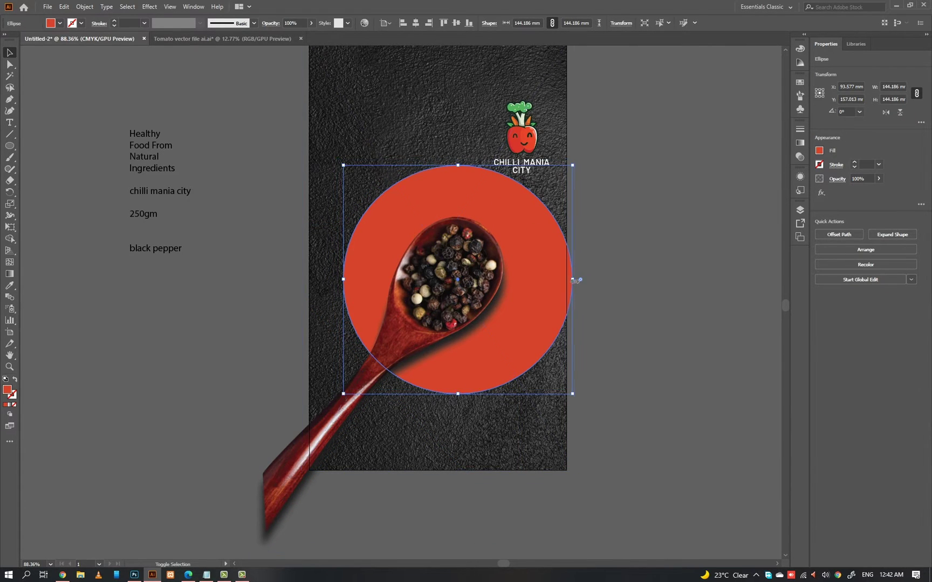
left_click_drag(572, 280, 538, 294)
left_click_drag(474, 291, 478, 280)
key("alt+Tab")
key("alt+Tab")
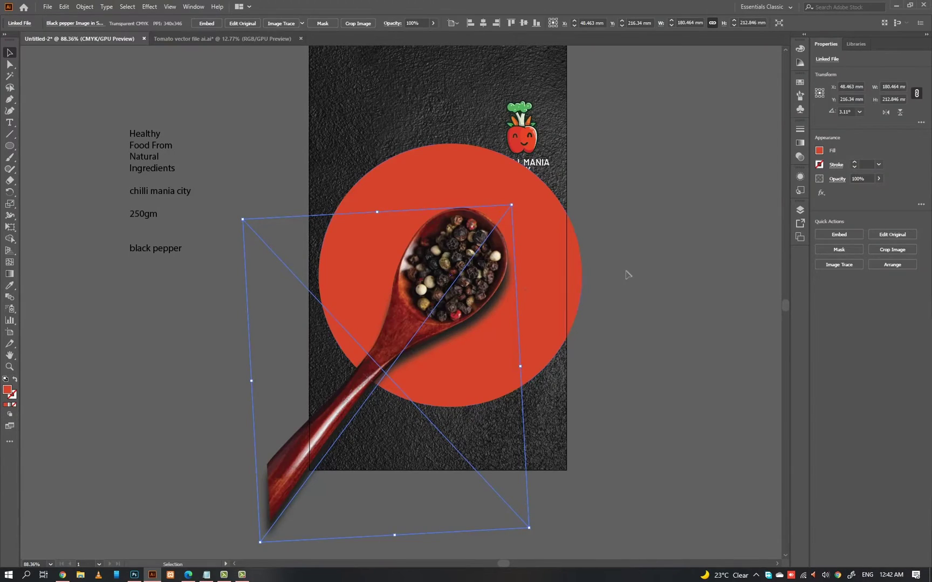
left_click(596, 270)
left_click_drag(596, 270, 601, 305)
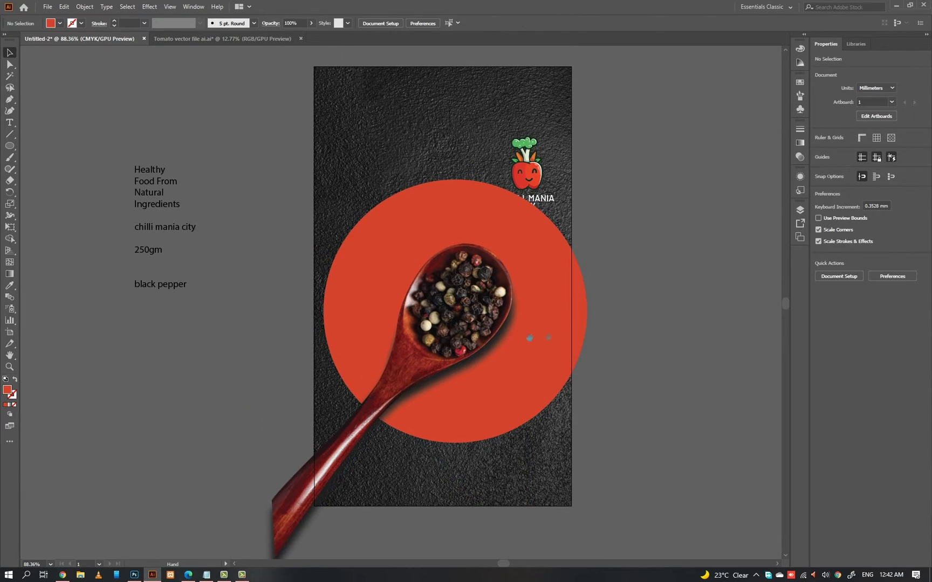
Step: Switch to Photoshop and browse the BLACK PAPPER folder for a file to open
key("alt+Tab")
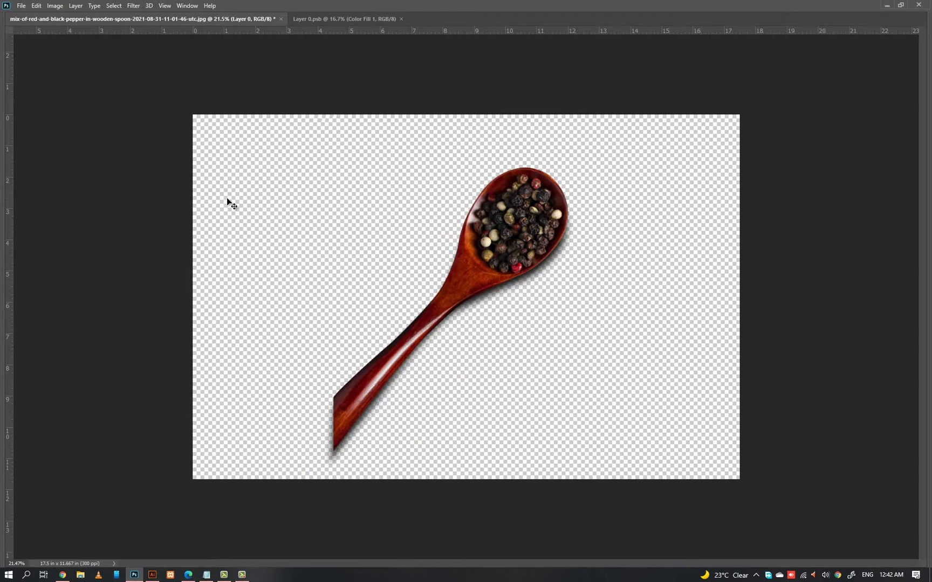
left_click(26, 7)
left_click(35, 28)
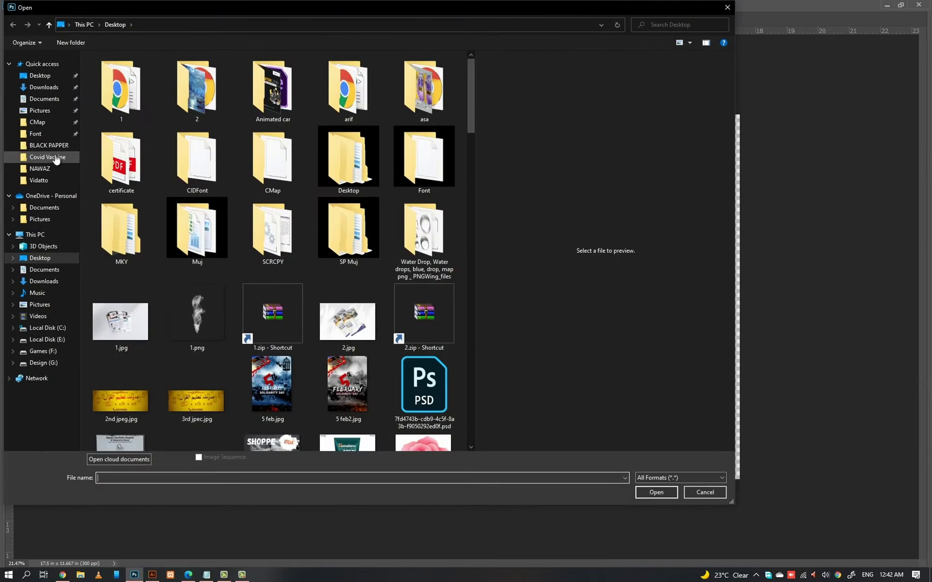
left_click(39, 180)
left_click(47, 146)
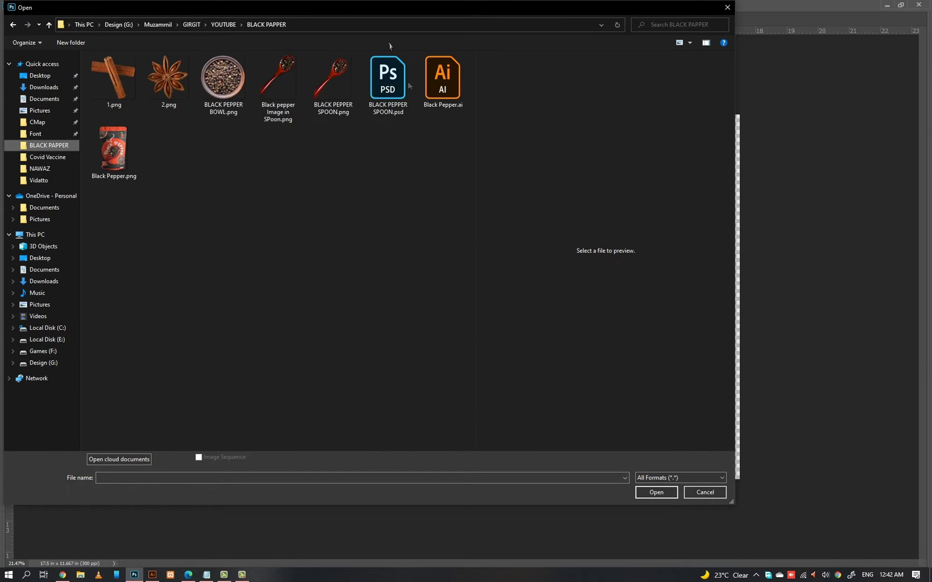
left_click(301, 25)
key("BackSpace")
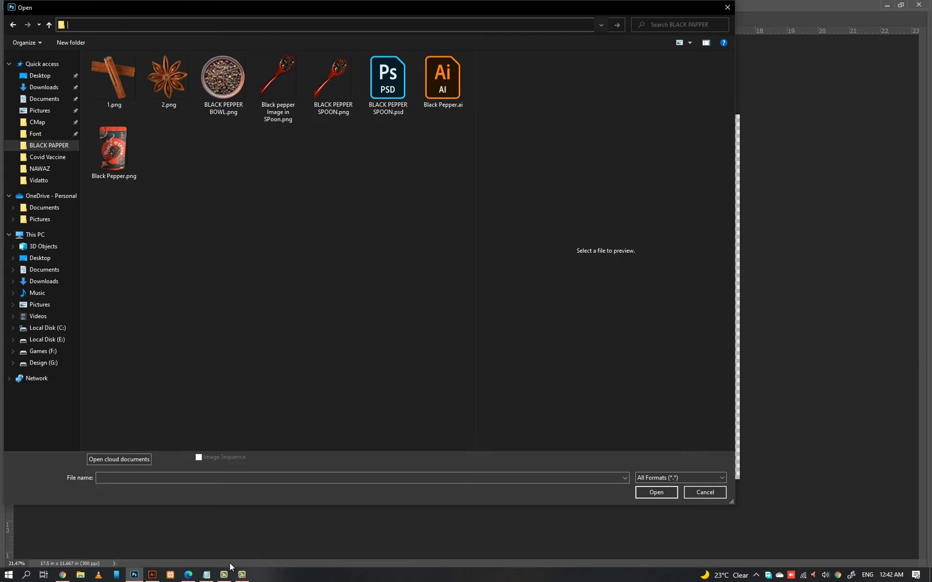
Step: Switch back to Illustrator and place BLACK PEPPER BOWL.png in the label document
left_click(157, 575)
left_click(208, 162)
left_click(47, 6)
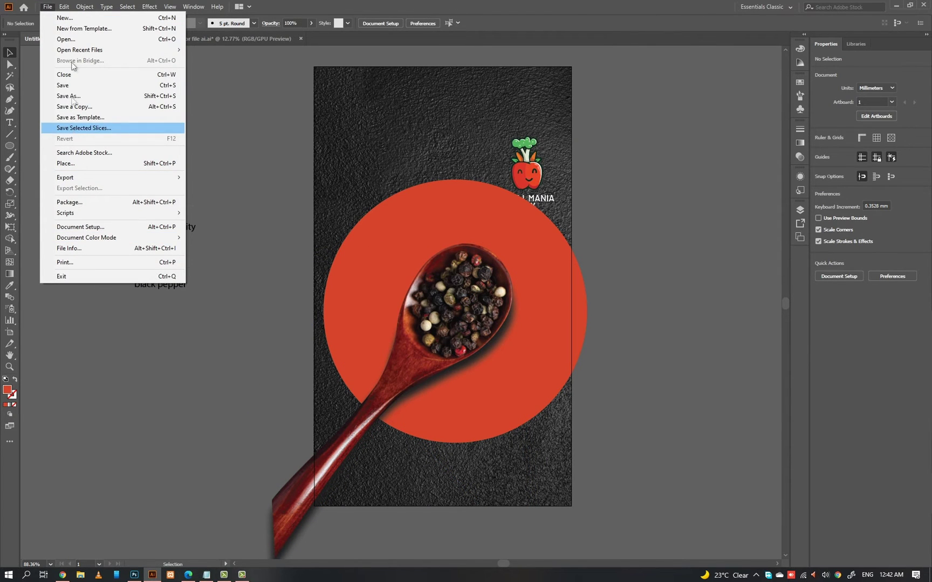
mouse_move(84, 8)
mouse_move(47, 6)
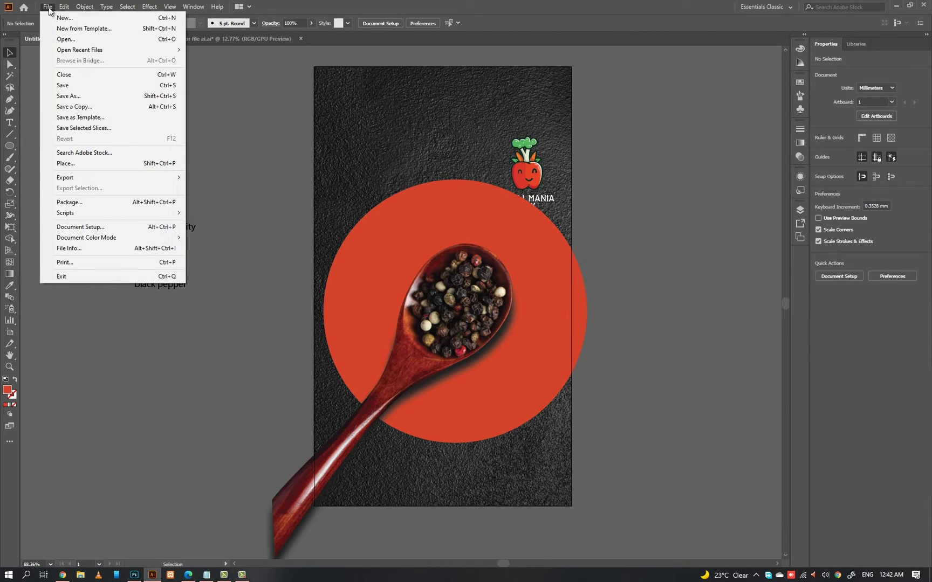
left_click(76, 165)
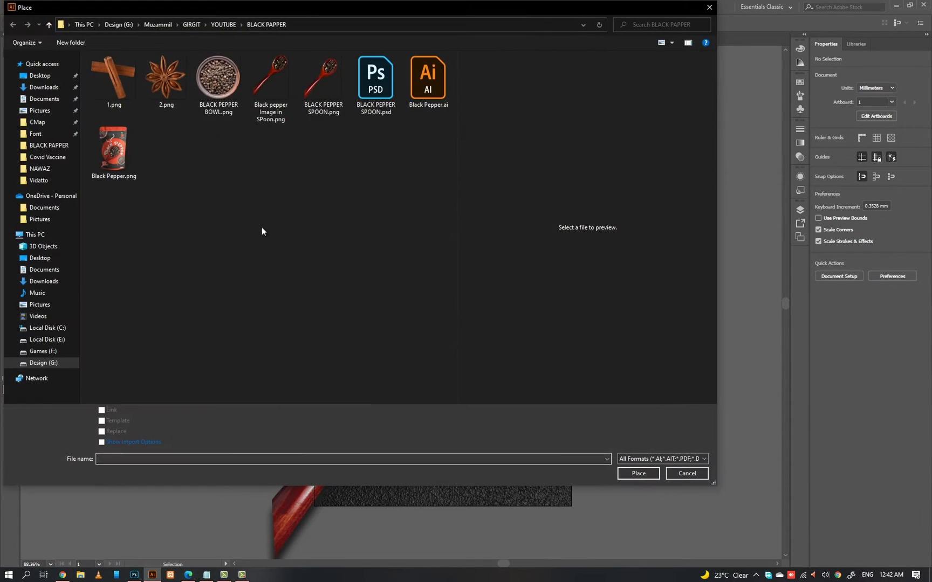
double_click(219, 81)
left_click(255, 134)
Step: Size the pepper bowl to about 73 mm wide and position it over the circle's lower edge, overhanging the label's right side
left_click_drag(518, 323, 332, 246)
scroll(448, 251, "down", 4)
left_click_drag(663, 376, 498, 313)
left_click(555, 356)
scroll(509, 357, "up", 2)
left_click(558, 349)
scroll(488, 324, "up", 3)
mouse_move(497, 313)
left_mouse_down()
mouse_move(495, 298)
mouse_move(543, 297)
mouse_move(496, 300)
left_mouse_up()
left_click(539, 300)
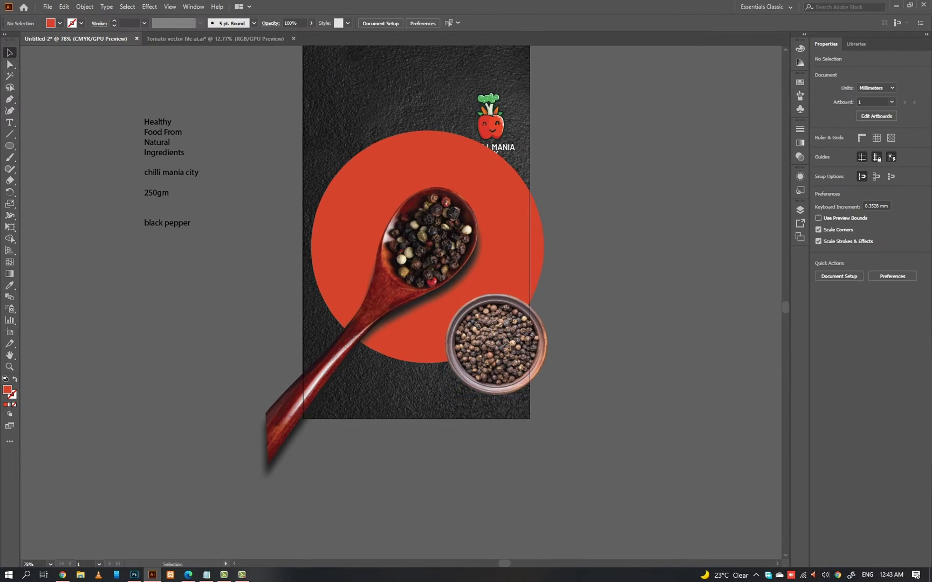
left_click(531, 334)
left_click(580, 323)
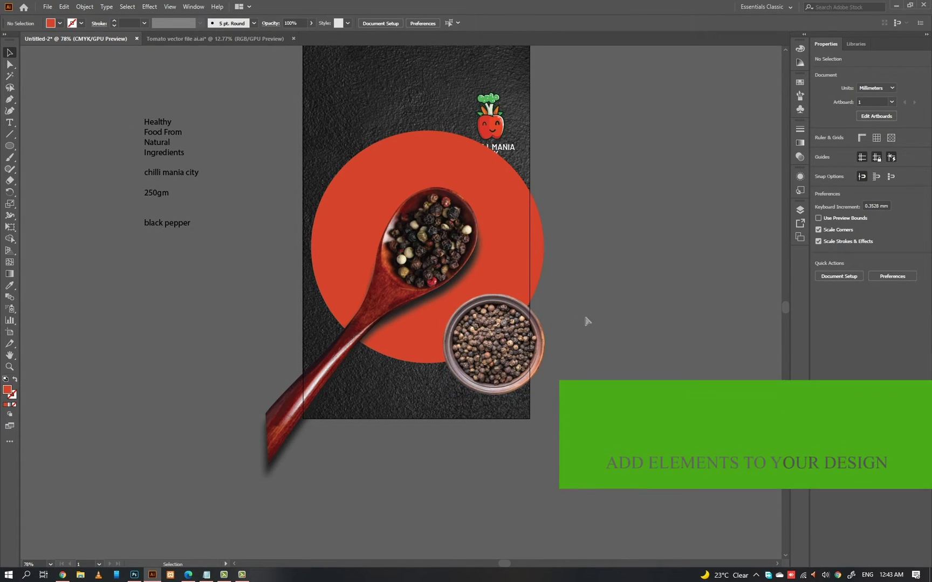
Step: Place the star anise image 2.png and the cinnamon image 1.png beside the label
key("shift+ctrl+p")
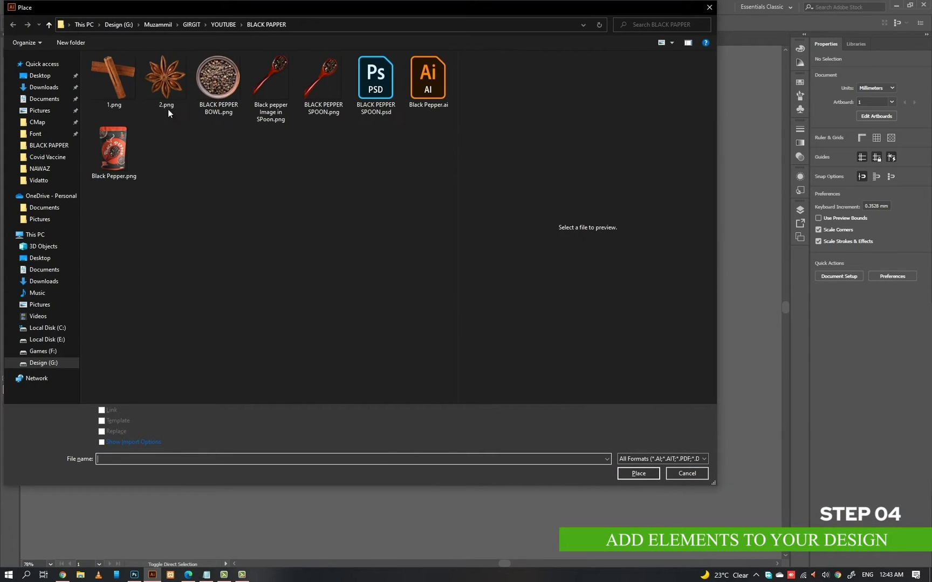
left_click(167, 81)
left_click(113, 78, "ctrl")
left_click(639, 473)
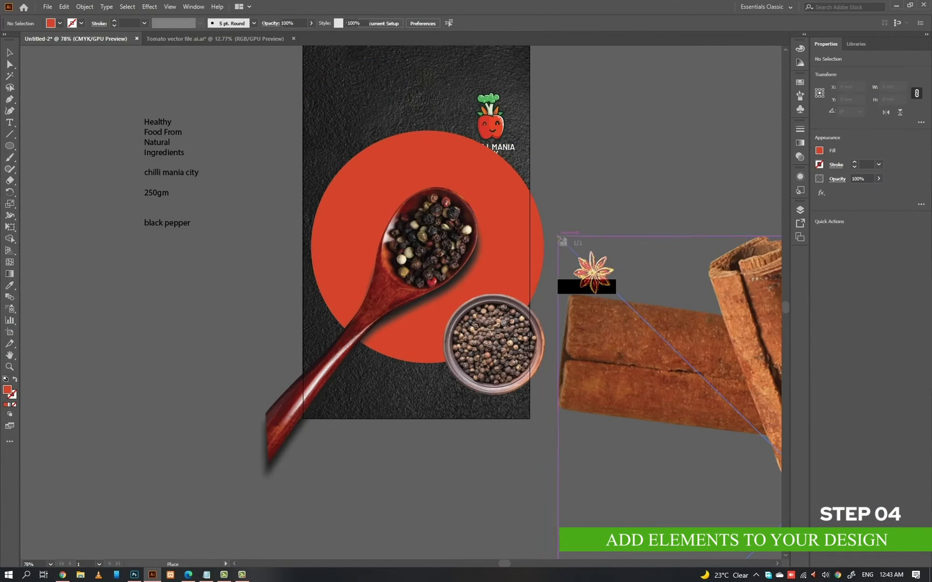
left_click(578, 208)
Step: Move the small star anise onto the black background, beside the red circle's upper-left edge
left_click_drag(668, 295, 426, 339)
left_click_drag(531, 351, 457, 354)
left_click_drag(475, 393, 526, 468)
left_click_drag(479, 433, 393, 240)
left_click(563, 251)
left_click(617, 247)
left_click_drag(618, 247, 536, 226)
left_click(449, 154)
left_click(513, 173)
Step: Shrink the red circle and spoon slightly and shift them down, clear of the logo's text
left_click_drag(467, 209, 505, 227)
left_click(423, 312)
left_click(429, 309, "shift")
left_click_drag(474, 293, 547, 278)
key("Down")
key("Down")
key("Down")
key("Down")
key("Down")
key("Down")
key("Down")
left_click(546, 277)
Step: Move the pepper bowl slightly down and right so it overhangs the label's right edge a little more
left_click_drag(486, 402, 496, 406)
key("Right")
key("Right")
key("Right")
key("Right")
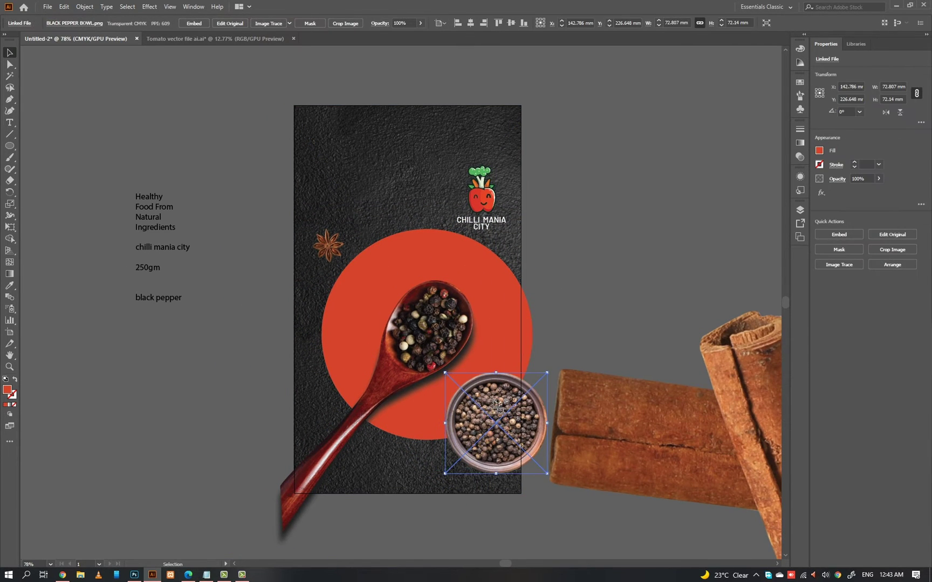
left_click(587, 308)
Step: Scale the cinnamon sticks down to about 109 mm wide and move them over the pepper bowl's lower part
left_click_drag(599, 389, 327, 327)
left_click_drag(278, 250, 345, 315)
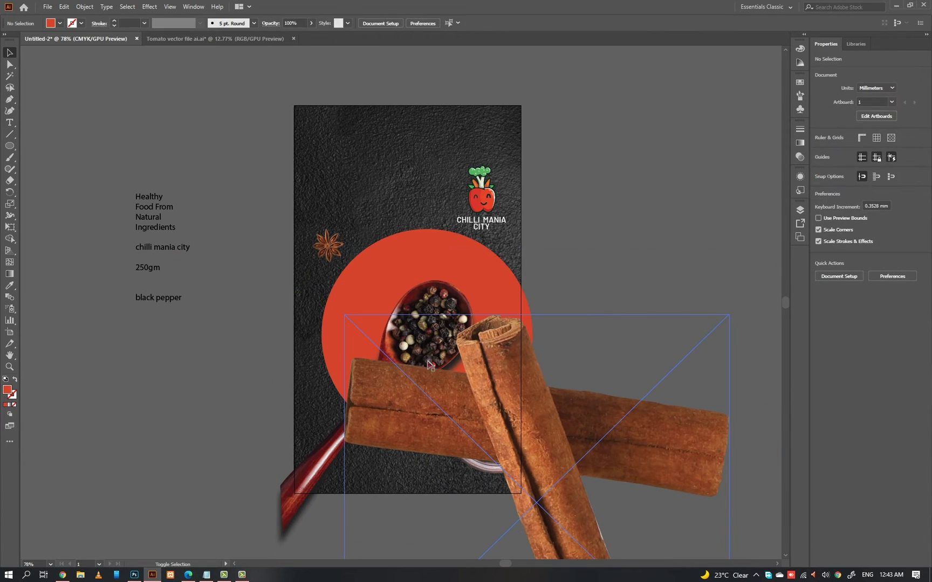
left_click_drag(505, 342, 486, 248)
left_click_drag(710, 220, 597, 337)
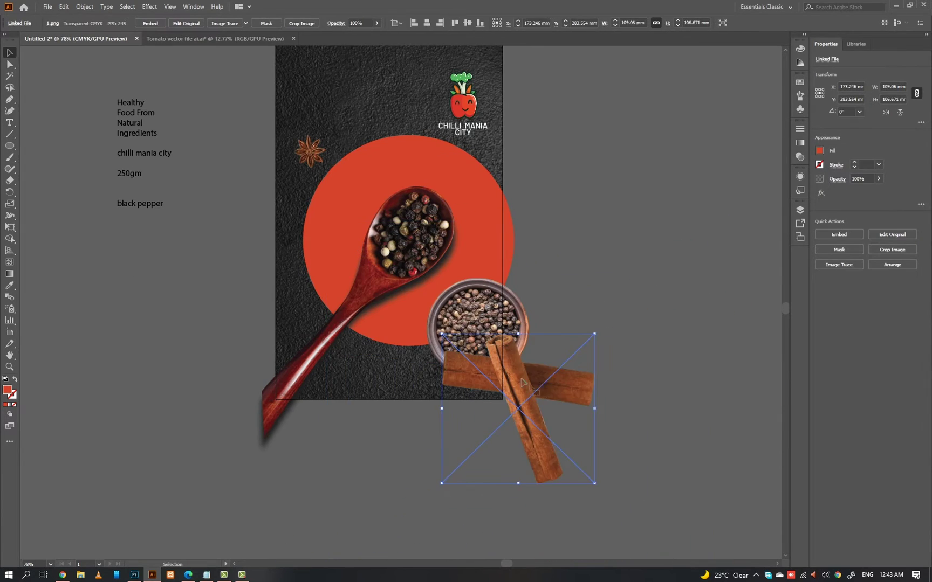
left_click_drag(573, 371, 496, 335)
left_click(514, 297, "shift")
left_click(556, 318)
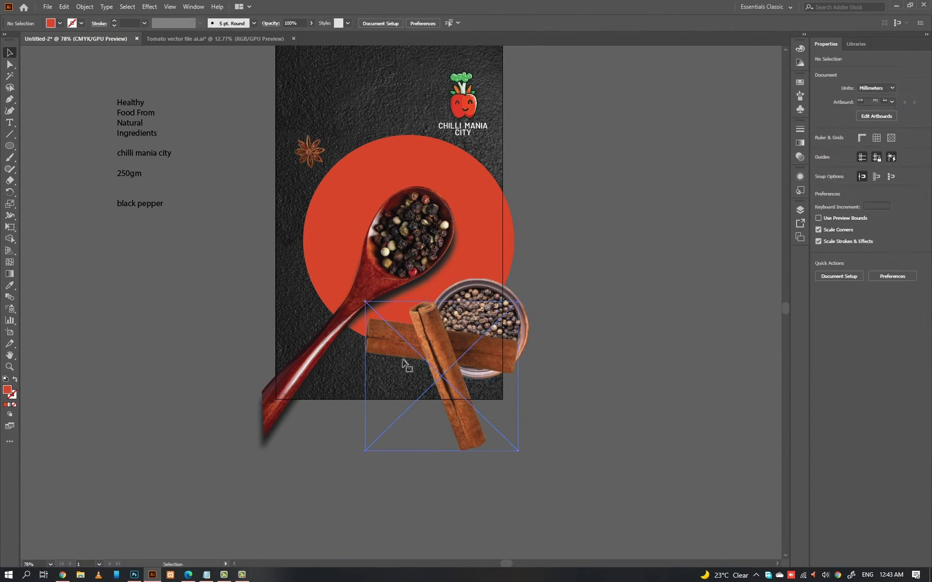
Step: Shrink the cinnamon sticks to about 34 mm wide and set them against the pepper bowl's lower-left rim
left_click(404, 361)
left_click_drag(517, 302, 470, 335)
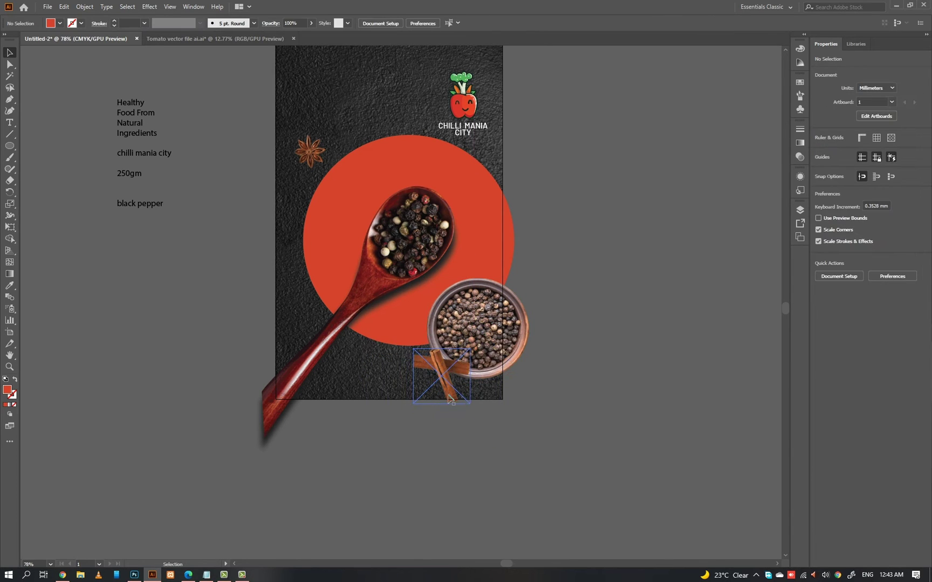
left_click_drag(466, 375, 451, 362)
left_click(533, 349)
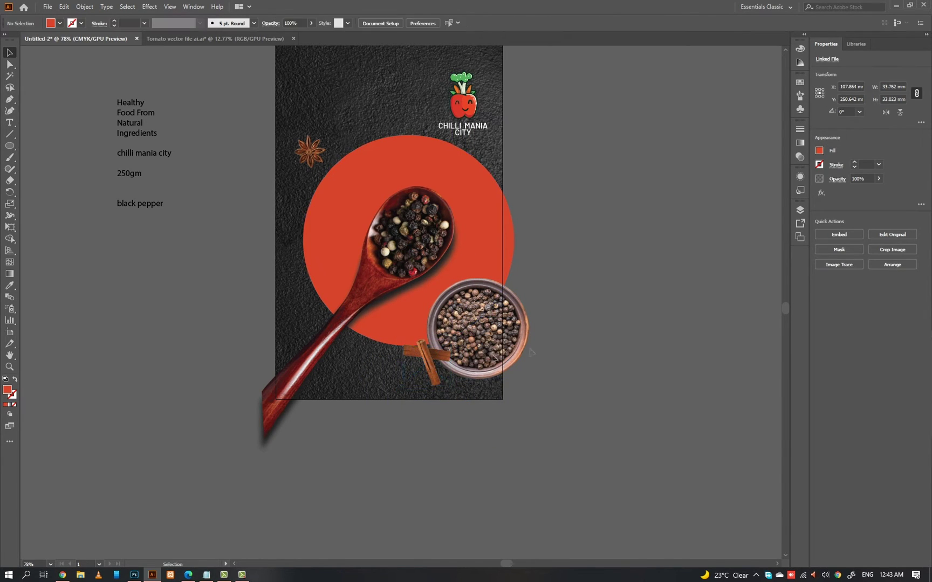
scroll(531, 345, "up", 3)
left_click(517, 322)
left_click(420, 360)
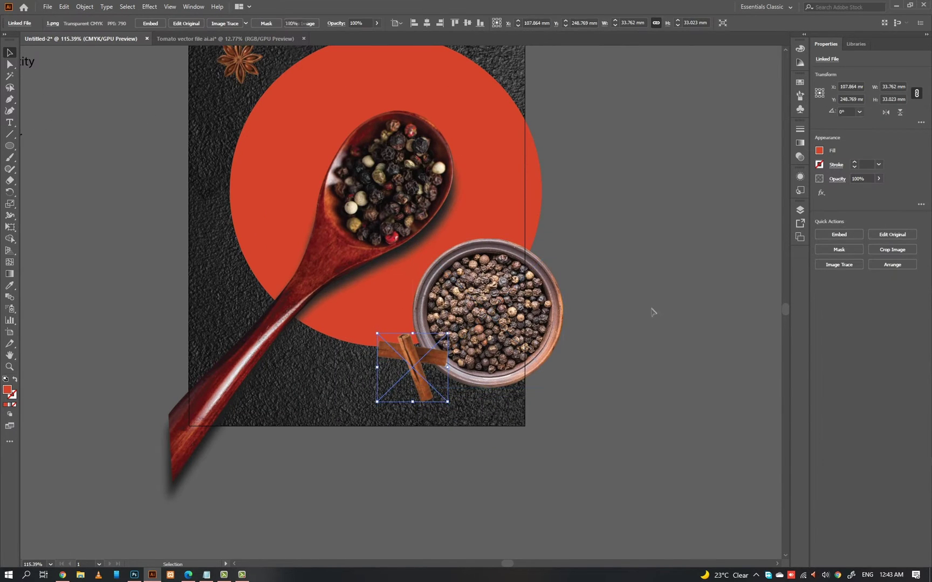
key("ctrl+shift+a")
Step: Duplicate the pepper bowl onto the label's top-left corner, overhanging the left edge
left_click_drag(603, 197, 638, 291)
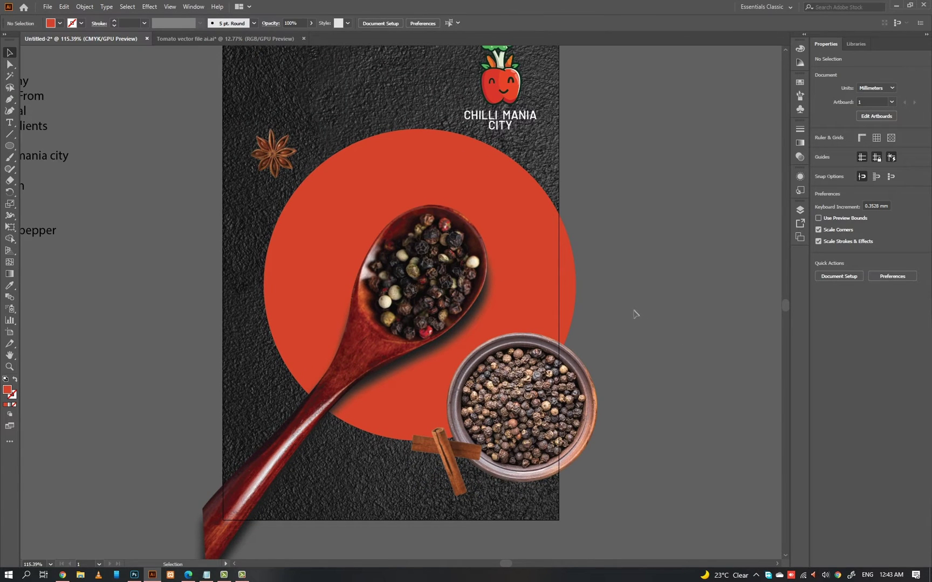
scroll(629, 288, "down", 2)
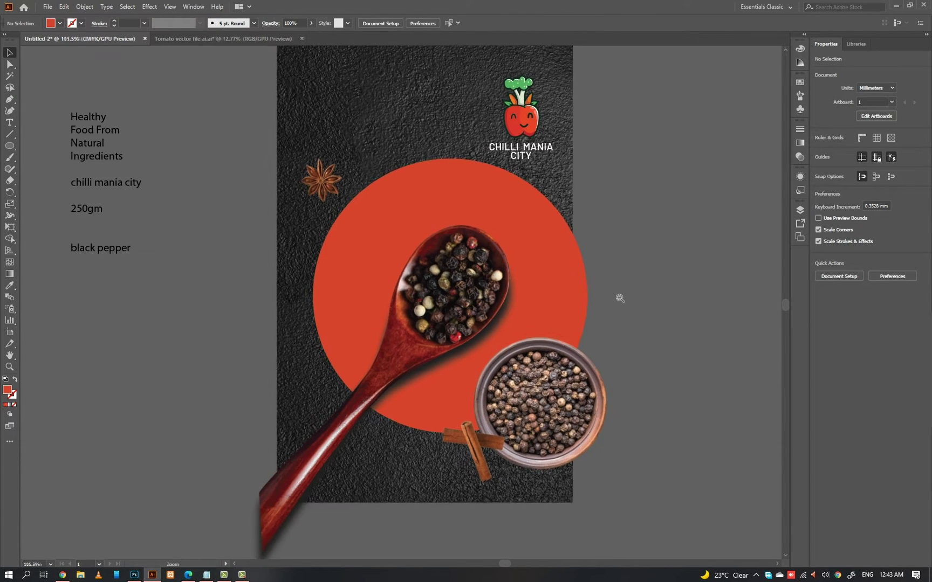
left_click(572, 399)
scroll(572, 402, "down", 2)
left_click_drag(584, 393, 403, 130)
left_click(623, 157)
Step: Draw a red rectangle 162 mm wide and about 47 mm high across the top of the label
key("m")
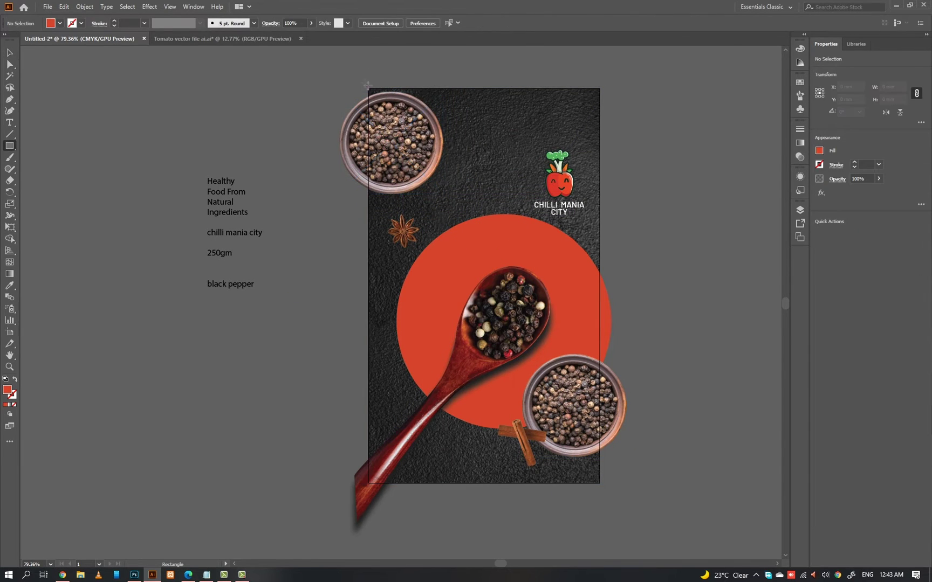
left_click_drag(368, 89, 592, 183)
key("v")
left_click_drag(480, 184, 480, 155)
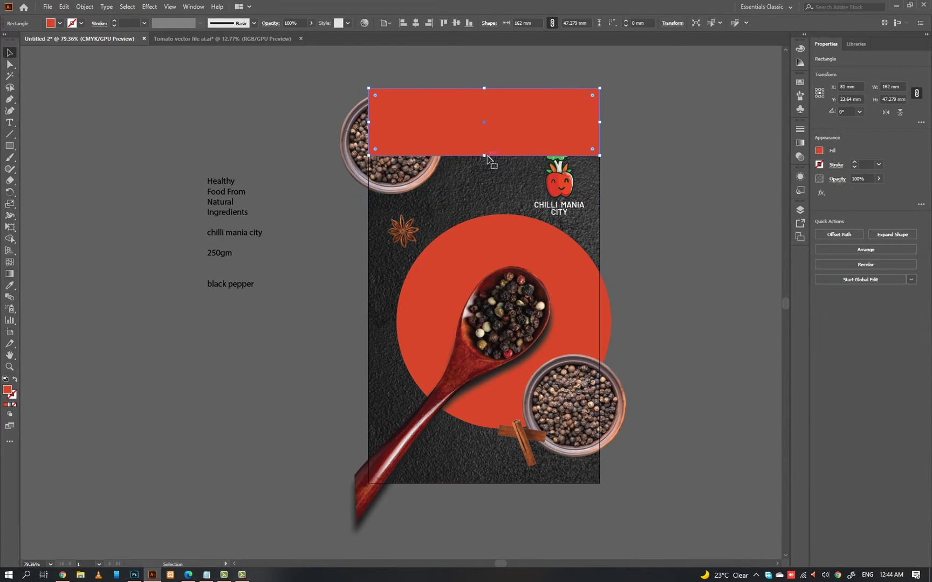
Step: Bring the logo and the upper pepper bowl to the front, above the red rectangle
left_click(554, 172)
key("ctrl+shift+]")
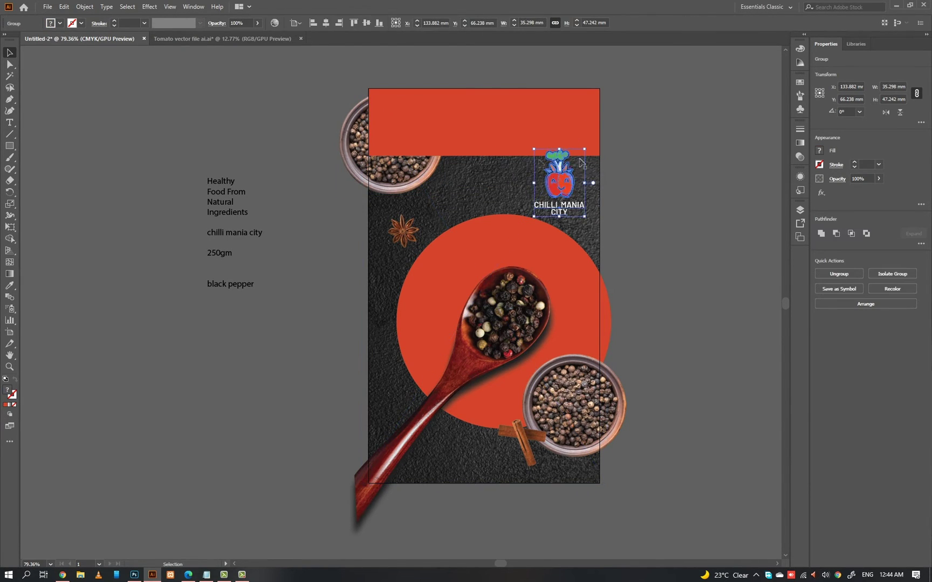
left_click(620, 149)
scroll(537, 133, "up", 1)
left_click(426, 168)
key("ctrl+shift+bracketright")
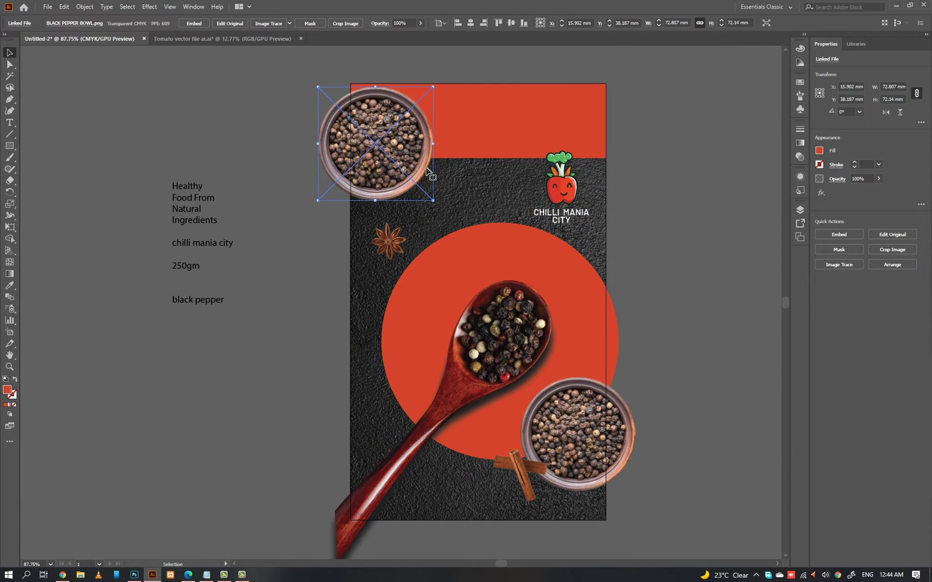
left_click(290, 156)
Step: Enlarge the upper pepper bowl slightly, and bring the red rectangle and logo in front of it
mouse_move(424, 187)
left_mouse_down()
mouse_move(419, 180)
mouse_move(434, 193)
left_mouse_up()
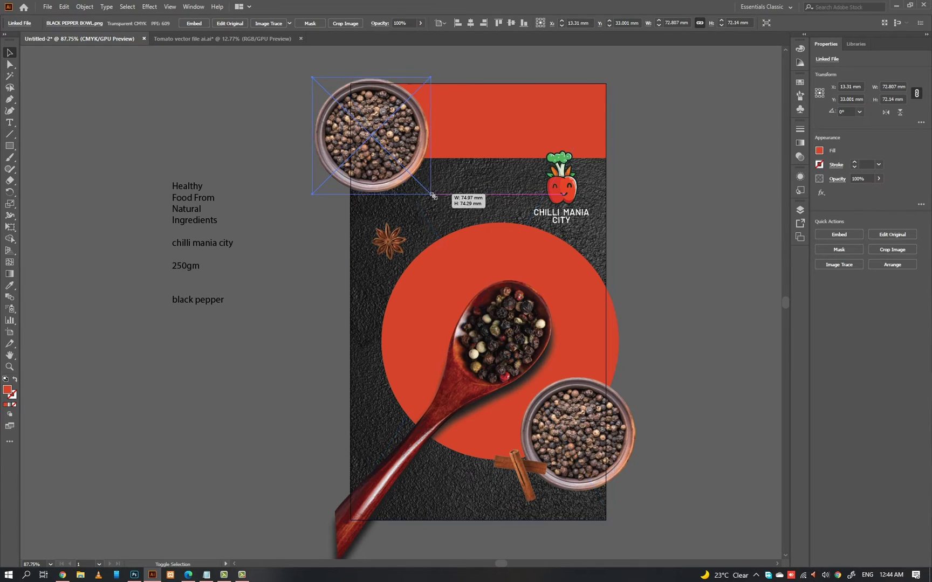
left_click(509, 145)
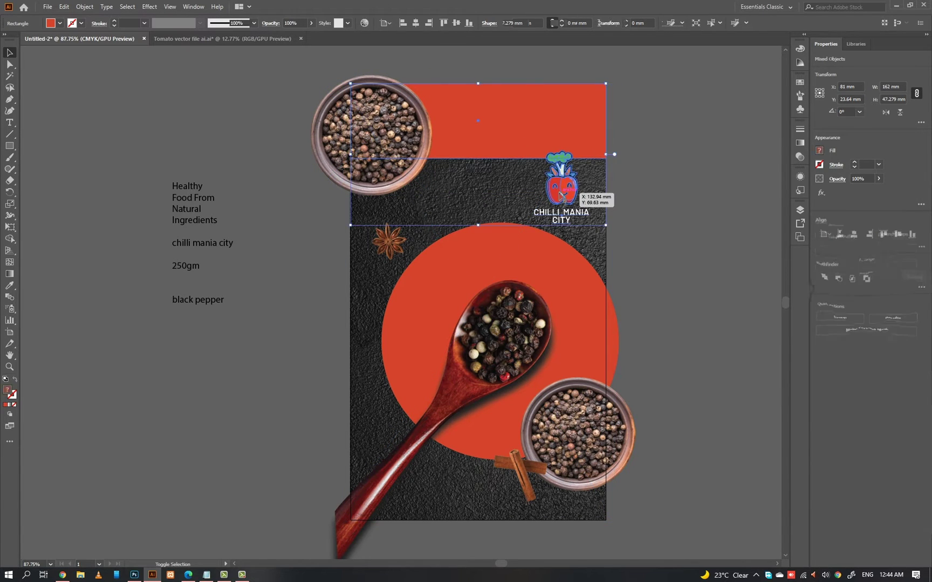
key("ctrl+shift+bracketright")
left_click(657, 179)
left_click(352, 183)
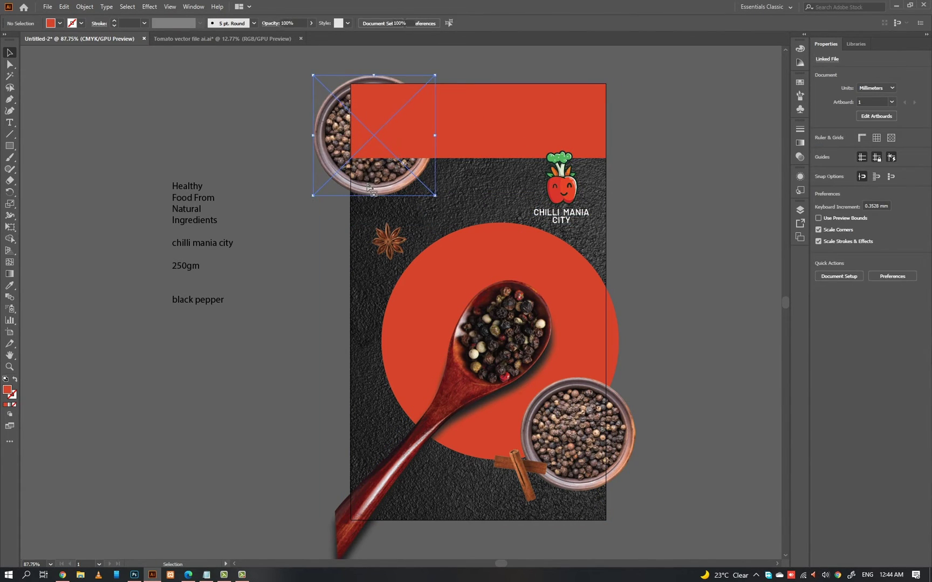
left_click(650, 302)
Step: Copy the "Healthy Food From Natural Ingredients" lines into a separate text object beside the label and remove its trailing empty line
left_click_drag(605, 369, 575, 330)
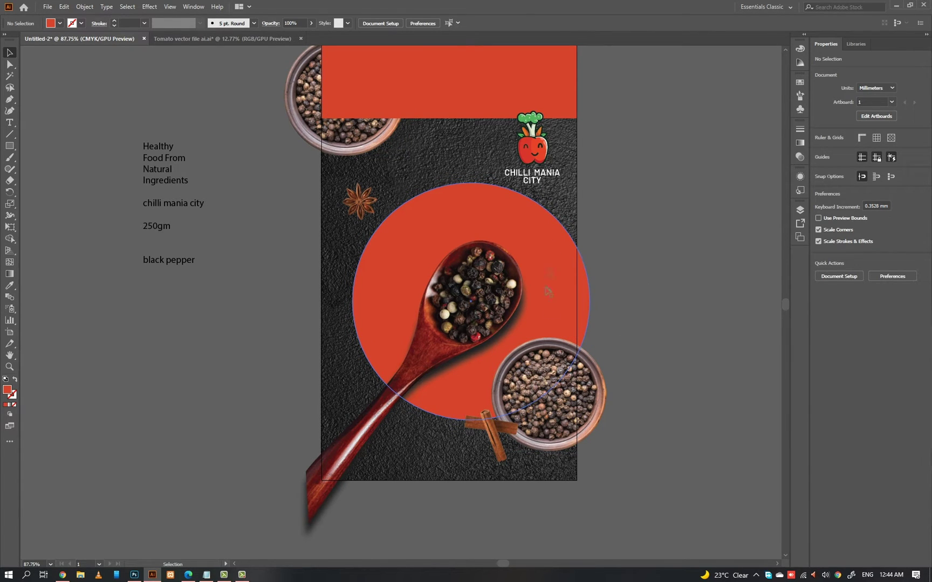
left_click_drag(593, 366, 605, 335)
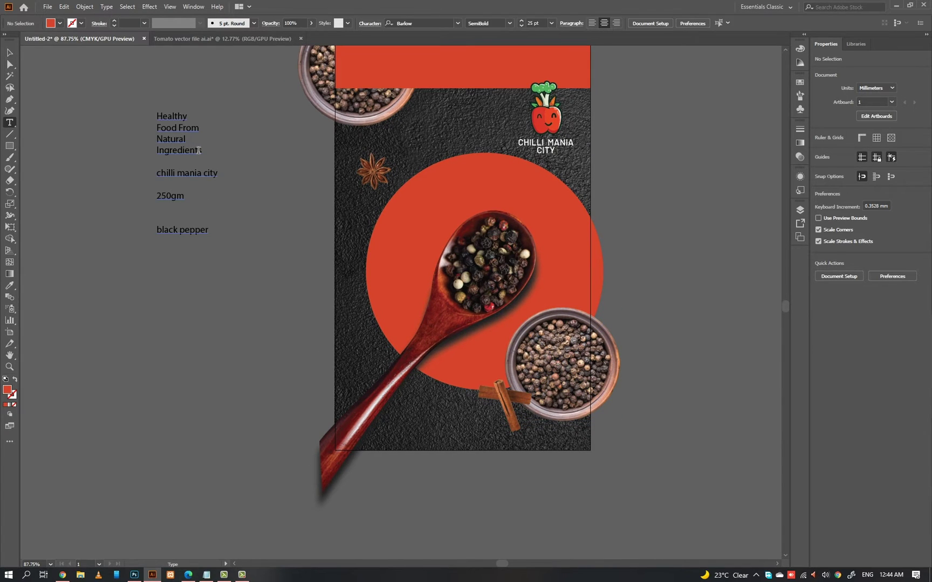
left_click(182, 141)
double_click(179, 130)
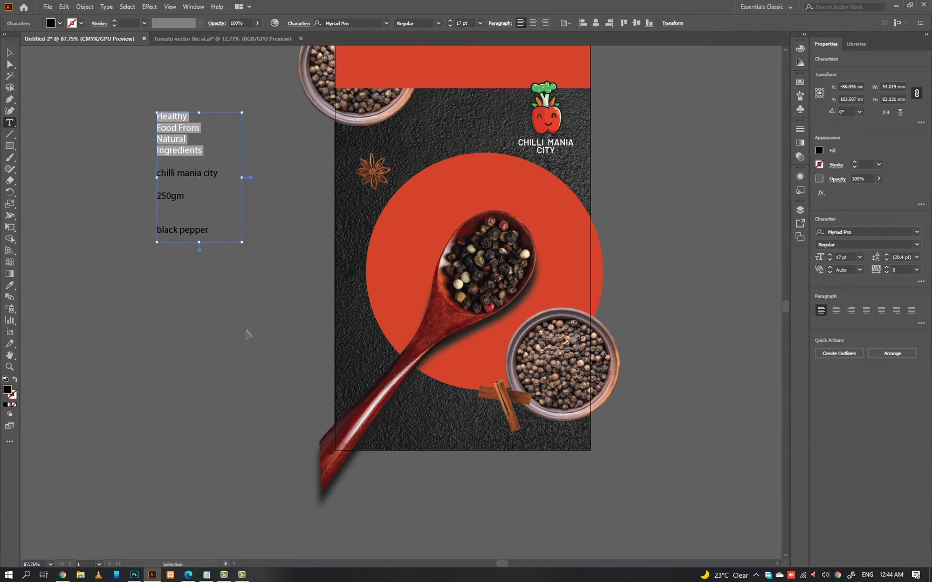
key("ctrl+c")
left_click(264, 307)
key("ctrl+v")
key("Escape")
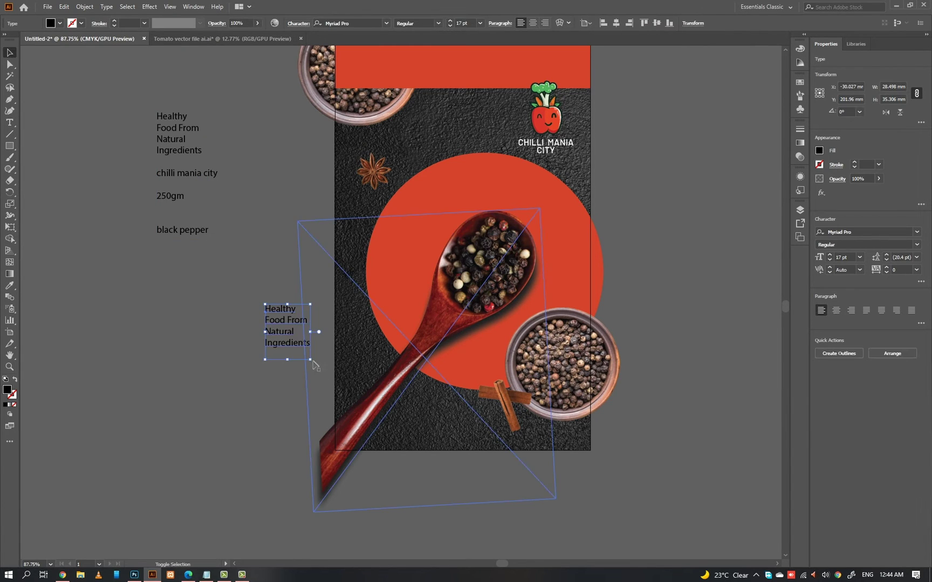
double_click(309, 343)
key("Delete")
key("Escape")
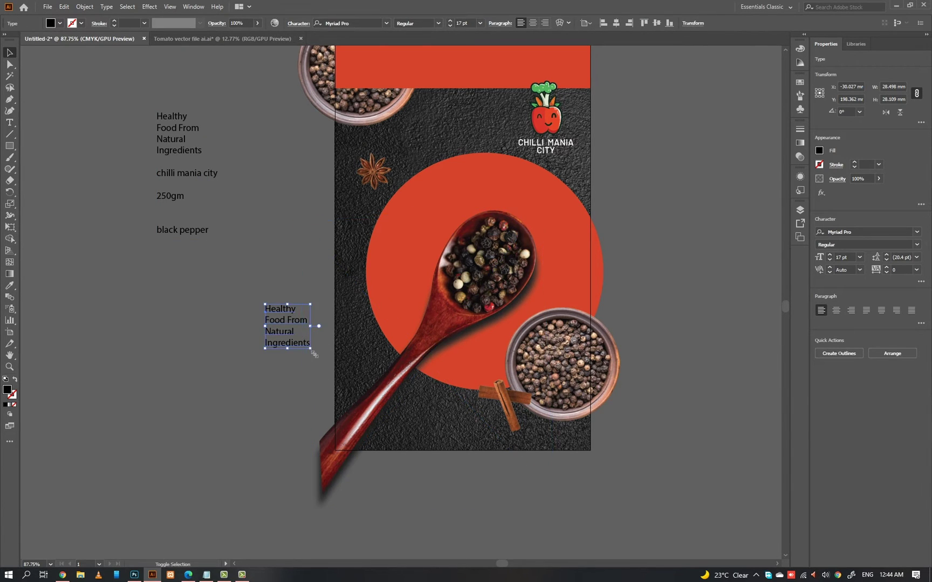
Step: Enlarge the copied text to 26.35 pt and set it in Barlow Medium with all caps
left_click_drag(313, 354, 326, 366)
left_click(850, 232)
type("barlo")
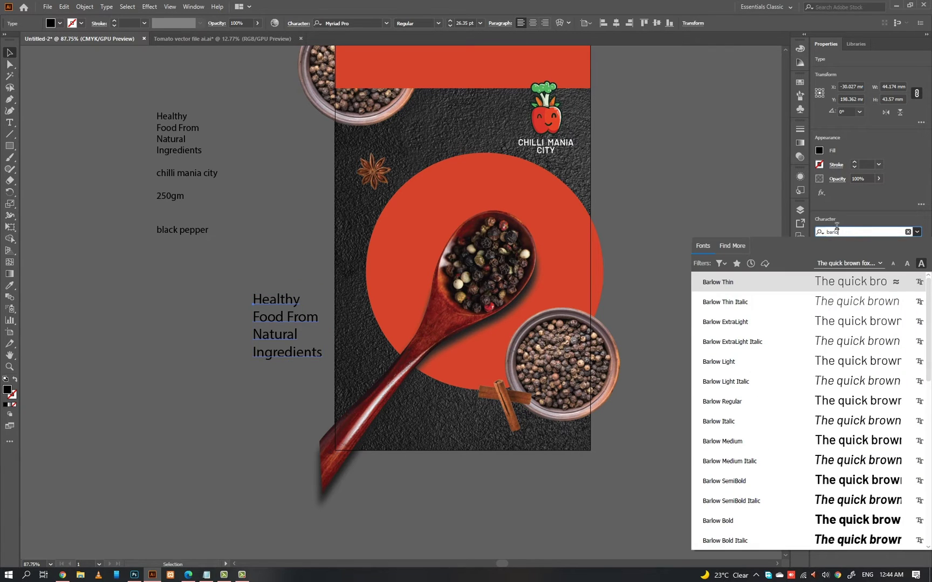
left_click(844, 399)
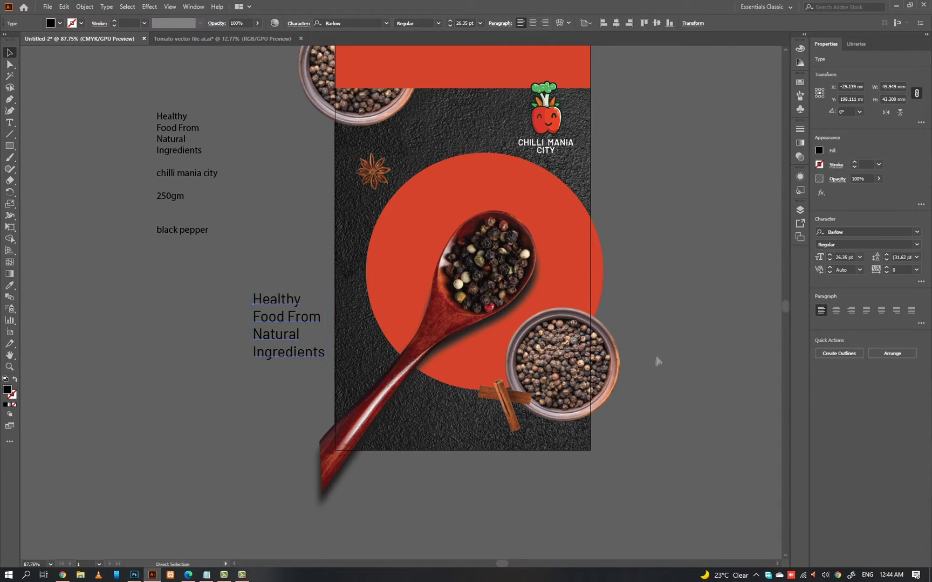
key("ctrl+t")
left_click(349, 169)
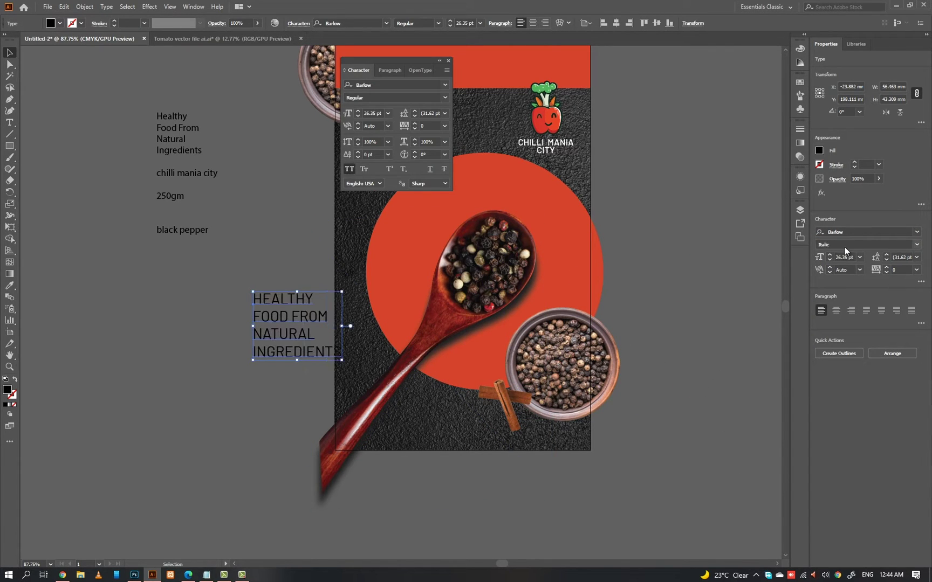
scroll(844, 248, "down", 1)
left_click(703, 294)
Step: Move the text farther from the label and draw a rectangle about 43 x 9.5 mm over HEALTHY, filled with the circle's red
scroll(282, 333, "up", 3)
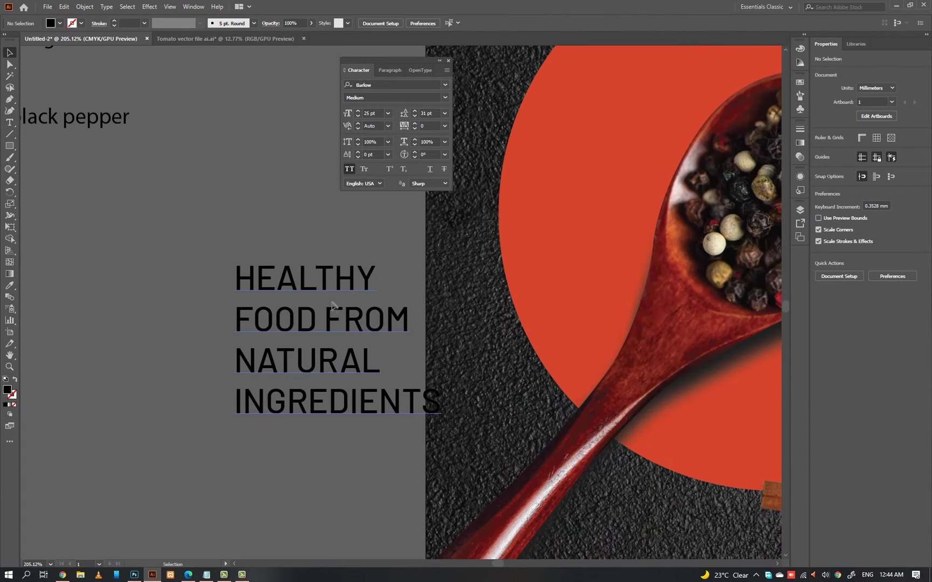
left_click_drag(330, 294, 259, 289)
key("m")
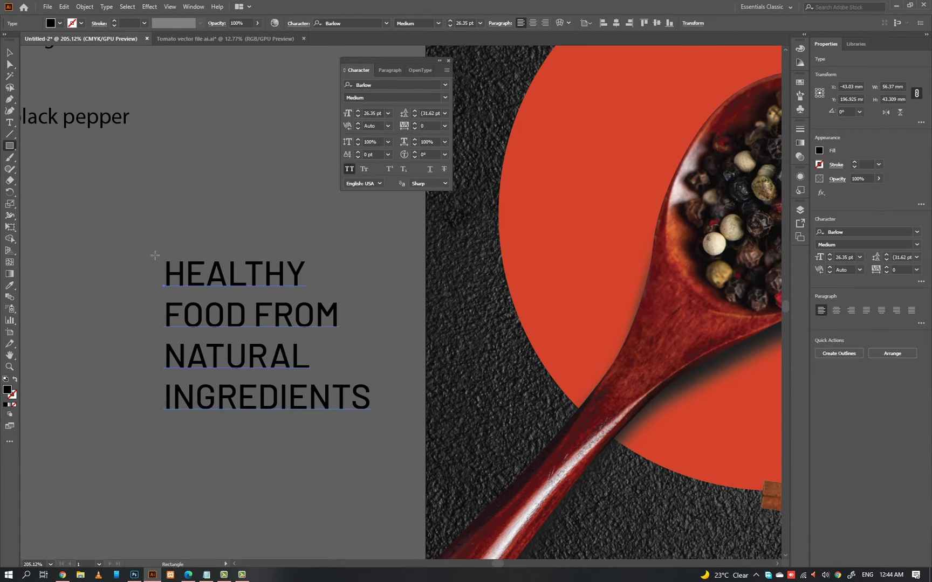
left_click_drag(155, 255, 313, 291)
key("v")
key("i")
left_click(535, 226)
key("v")
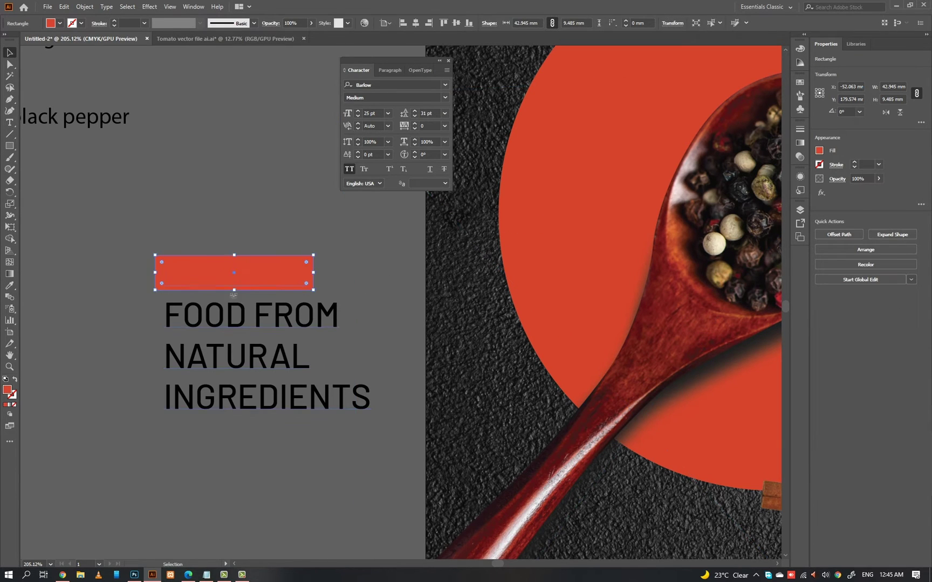
left_click_drag(234, 291, 235, 383)
left_click_drag(234, 388, 234, 404)
key("ctrl+z")
key("ctrl+z")
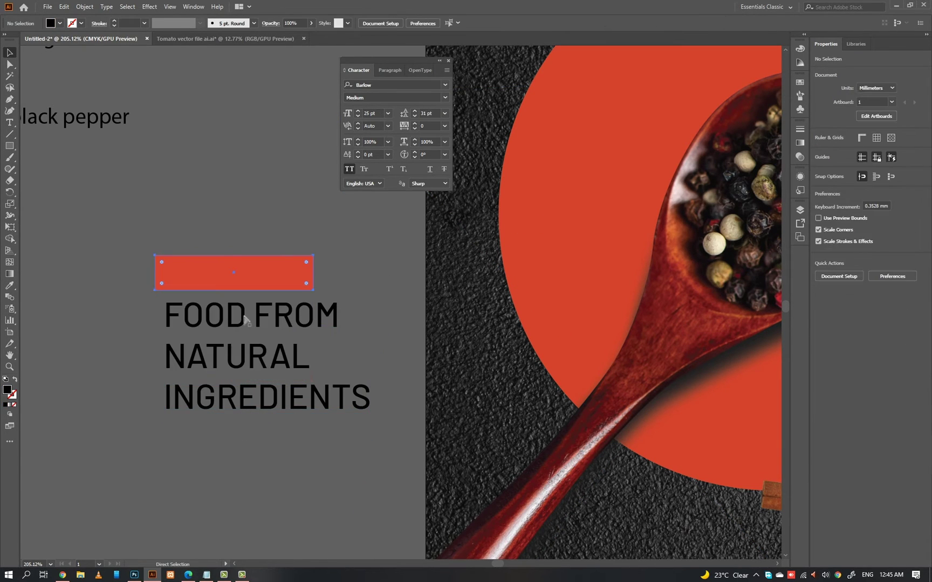
Step: Duplicate the red rectangle downward into a stack of four, then scale the text to 22.42 pt with one line over each bar
left_click(269, 275)
left_click_drag(267, 309, 268, 308)
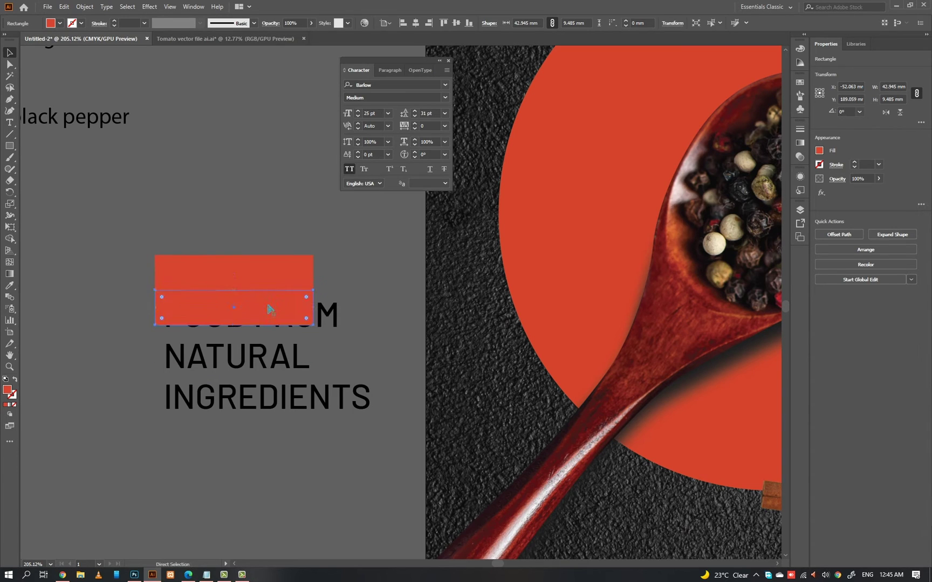
key("ctrl+d")
key("ctrl+d")
left_click_drag(267, 416, 274, 398)
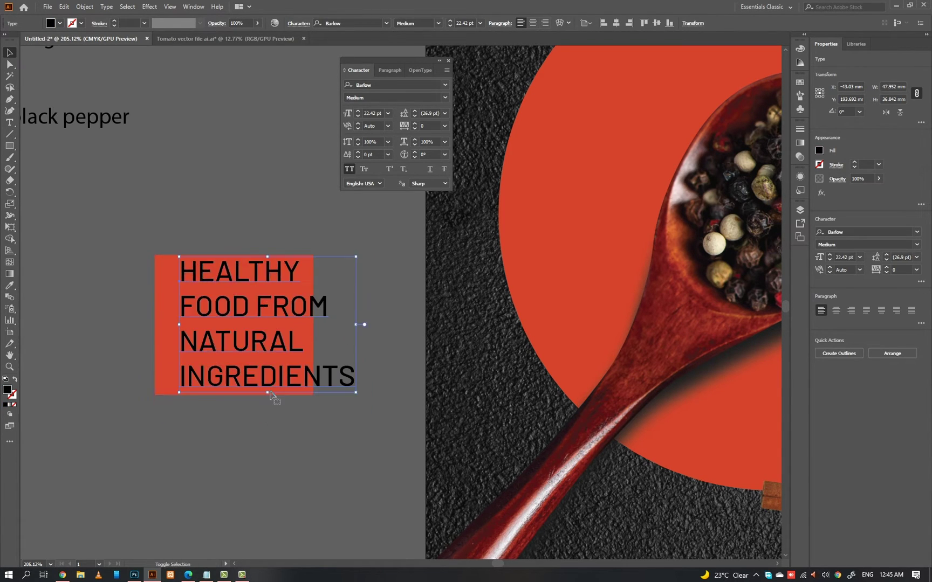
left_click_drag(169, 303, 189, 273)
Step: Adjust the widths of the red bars behind HEALTHY, NATURAL and INGREDIENTS to fit each line of text
key("ctrl+y")
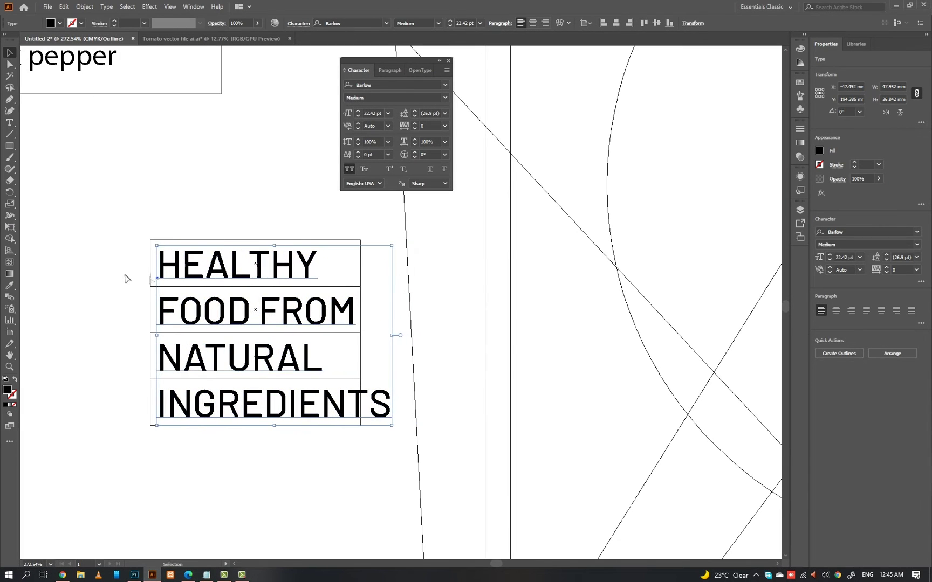
key("a")
left_click(360, 350)
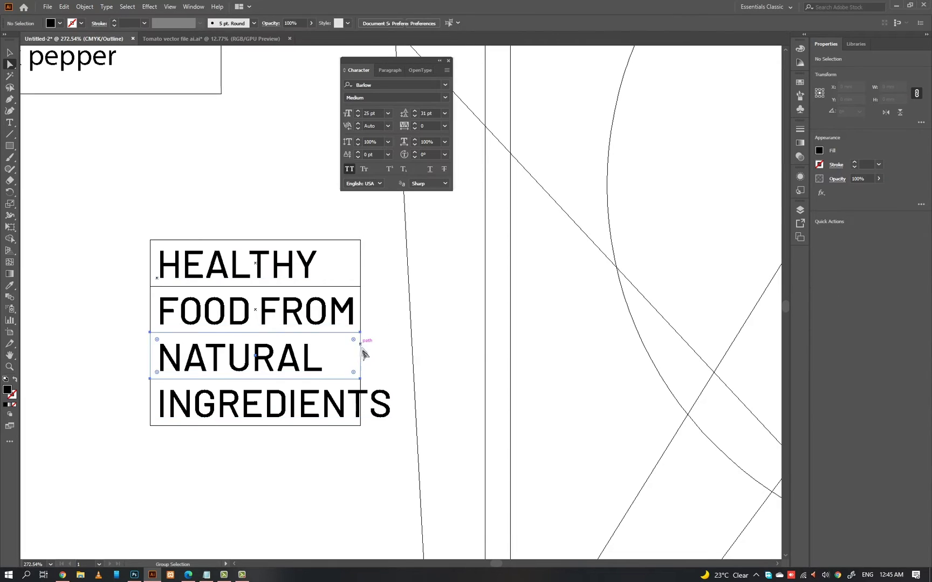
left_click_drag(360, 356, 335, 355)
left_click(360, 274)
left_click_drag(360, 274, 324, 274)
left_click(381, 285)
left_click(361, 400)
key("v")
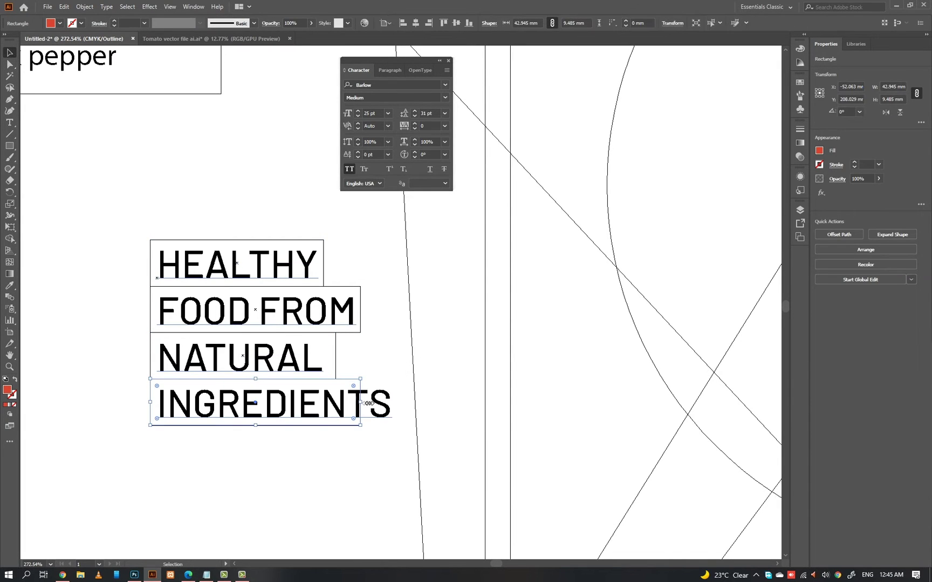
left_click_drag(360, 402, 395, 402)
key("ctrl+y")
left_click(316, 456)
Step: Fill the HEALTHY FOOD FROM NATURAL INGREDIENTS text with white and group it with its red bars
key("a")
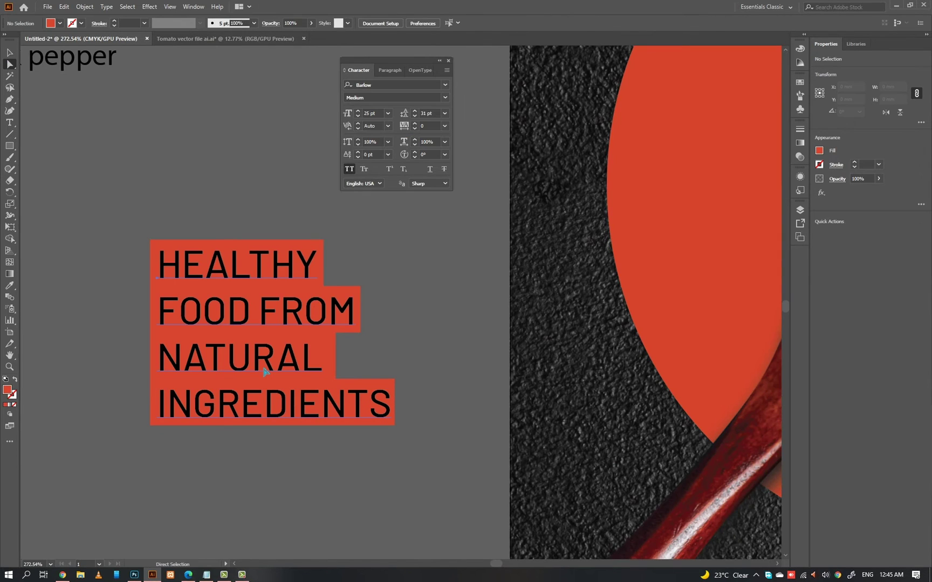
left_click(319, 358)
left_click(819, 150)
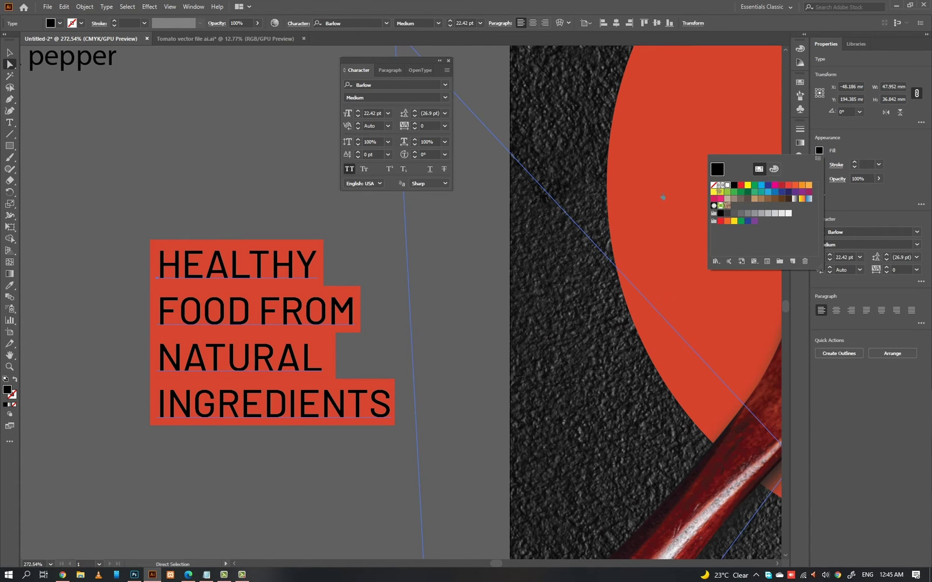
key("Escape")
key("ctrl+1")
key("v")
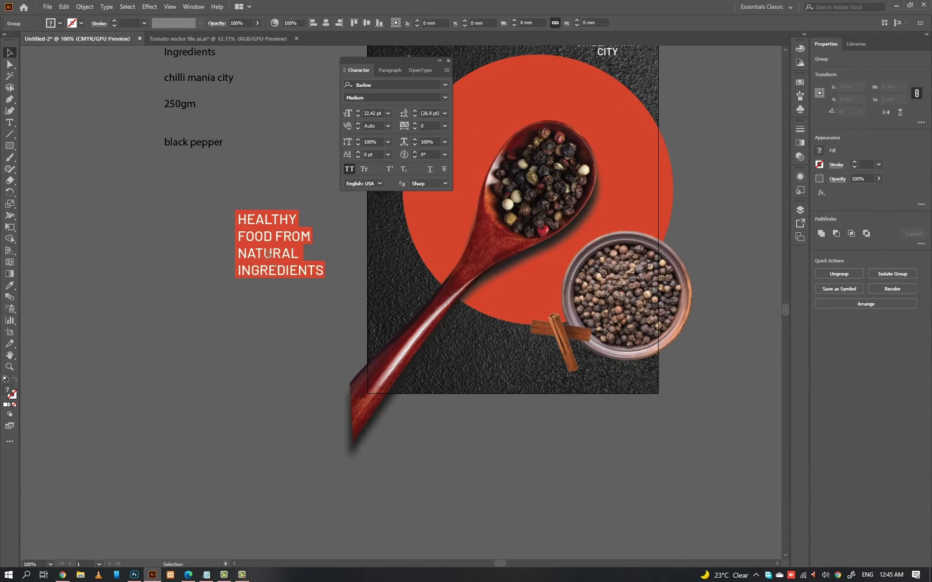
Step: Move the grouped text block onto the spoon's handle on the label and rotate it slightly counterclockwise
left_click_drag(268, 254, 419, 345)
left_click_drag(476, 368, 459, 348)
key("r")
key("v")
left_click(487, 408)
left_click(660, 383)
Step: Draw an open curved Pen path around the spoon's bowl from one side of the handle to the other, with white stroke and no fill
key("Tab")
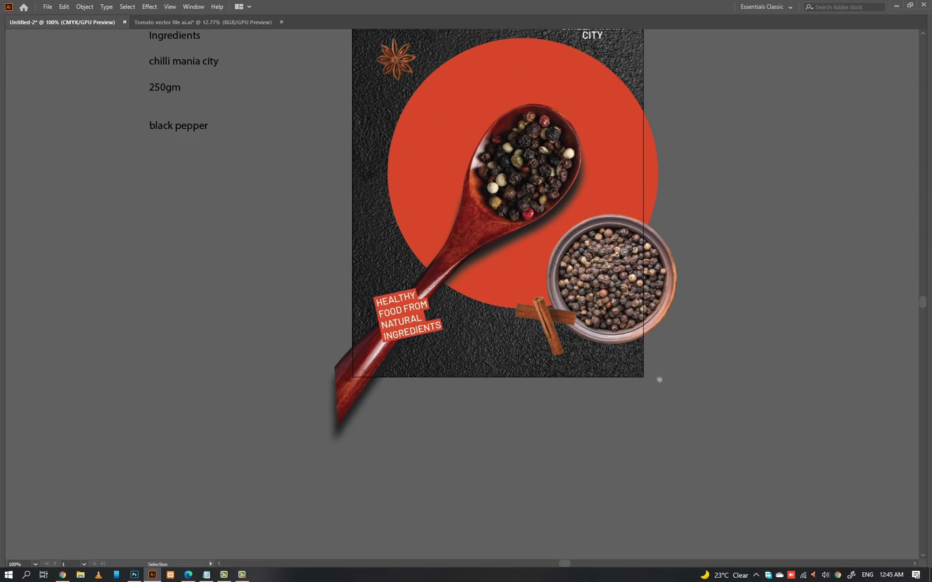
left_click_drag(677, 290, 663, 408)
left_click_drag(688, 327, 675, 357)
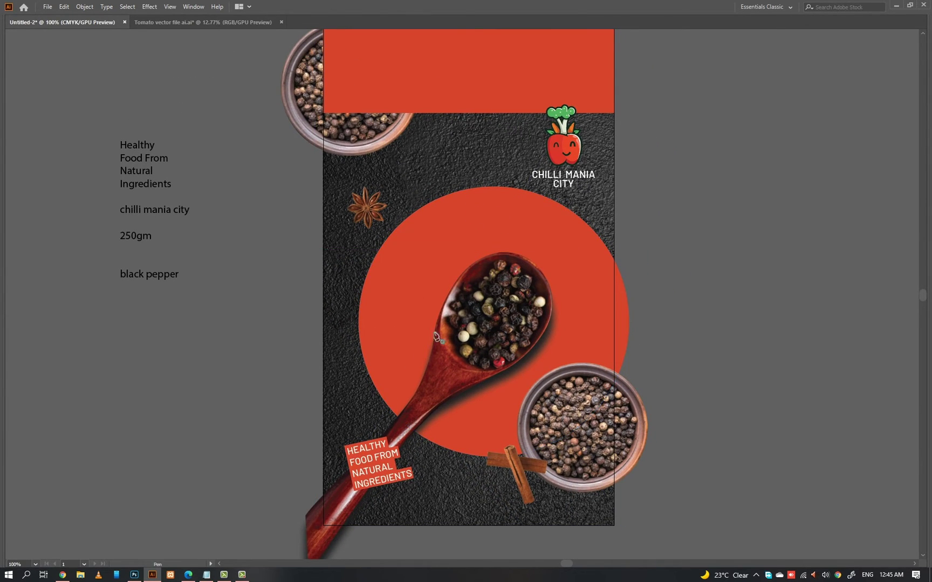
left_click_drag(431, 320, 445, 320)
mouse_move(420, 371)
left_mouse_down()
mouse_move(431, 372)
mouse_move(424, 366)
left_mouse_up()
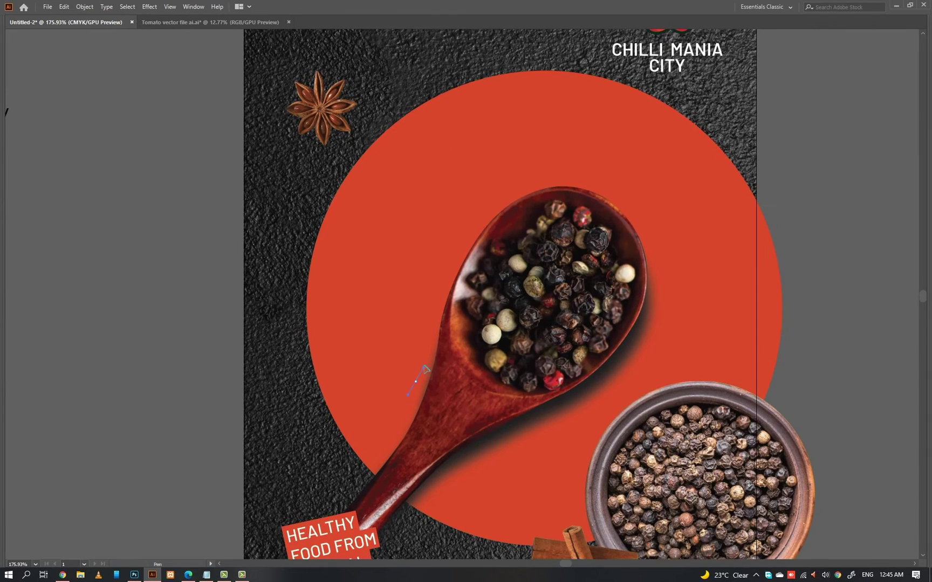
left_click_drag(449, 260, 392, 305)
left_click_drag(539, 230, 629, 278)
scroll(599, 323, "down", 1)
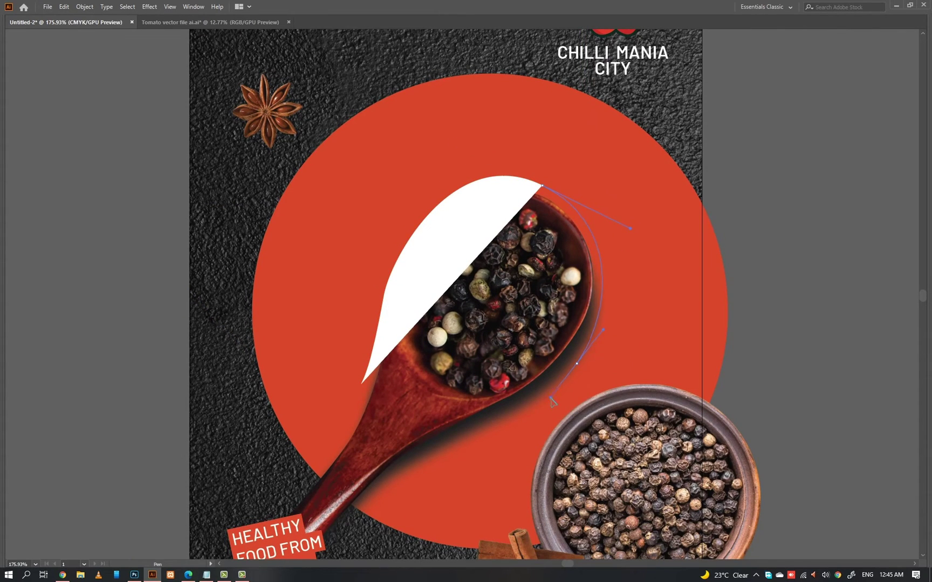
left_click_drag(541, 398, 553, 318)
mouse_move(449, 378)
left_mouse_down()
mouse_move(416, 393)
mouse_move(398, 424)
left_mouse_up()
key("shift+x")
key("a")
left_click(797, 273)
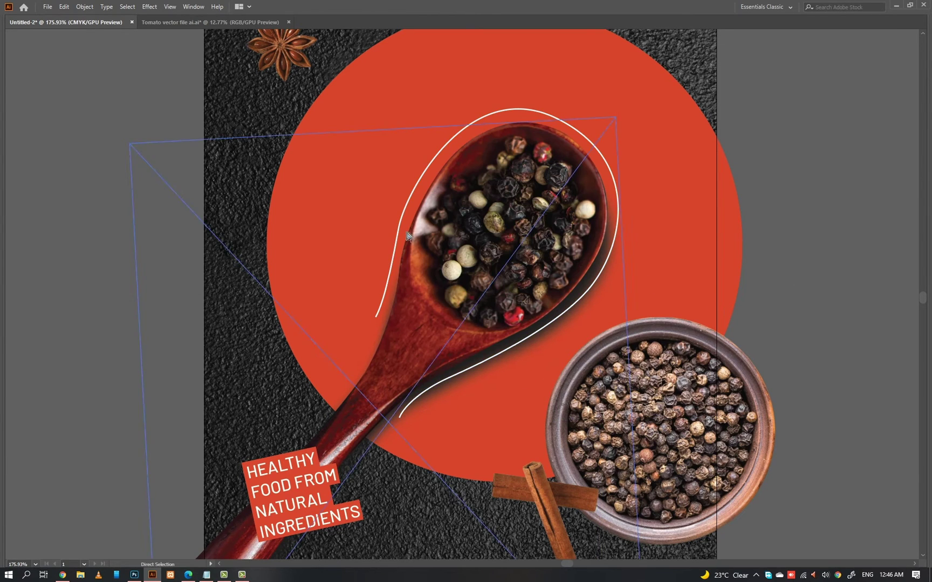
Step: Refine the curve around the spoon by adjusting its end point, upper-left anchor and top direction handle
left_click(398, 229)
left_click_drag(400, 226, 400, 226)
key("ctrl+z")
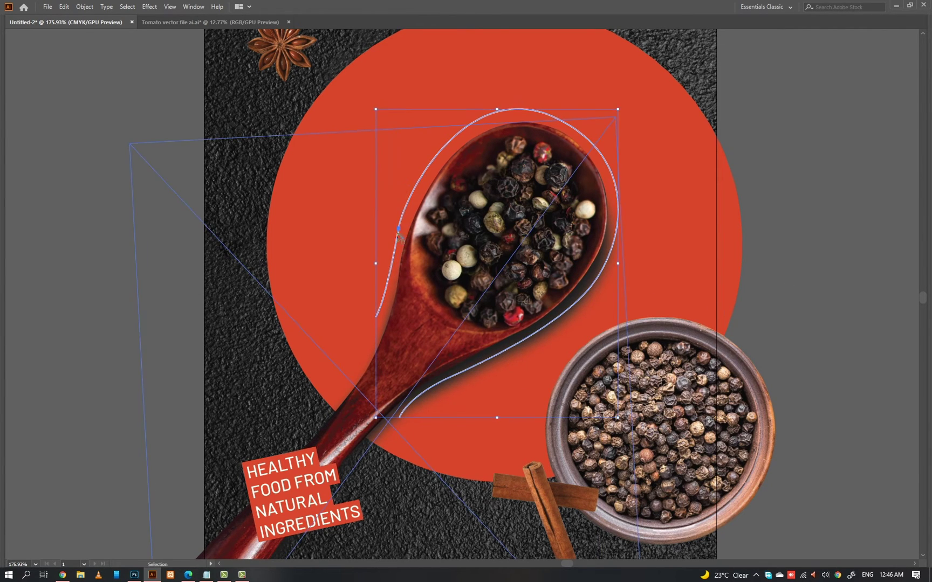
left_click_drag(376, 317, 380, 317)
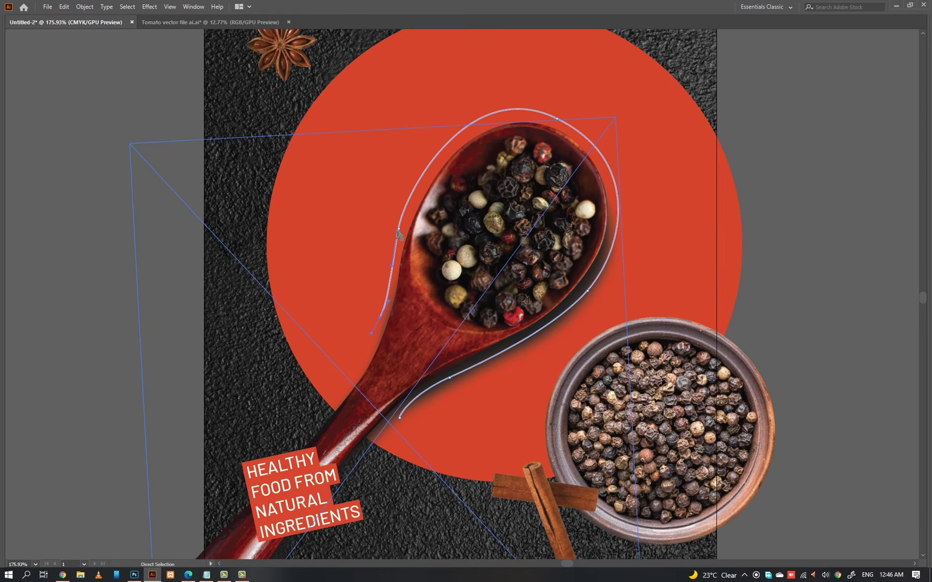
key("v")
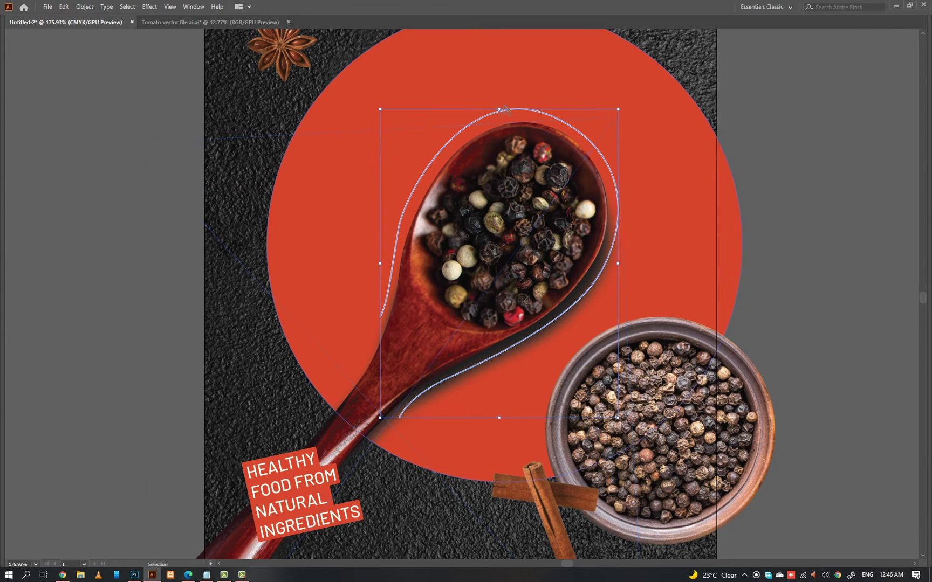
left_click(557, 119)
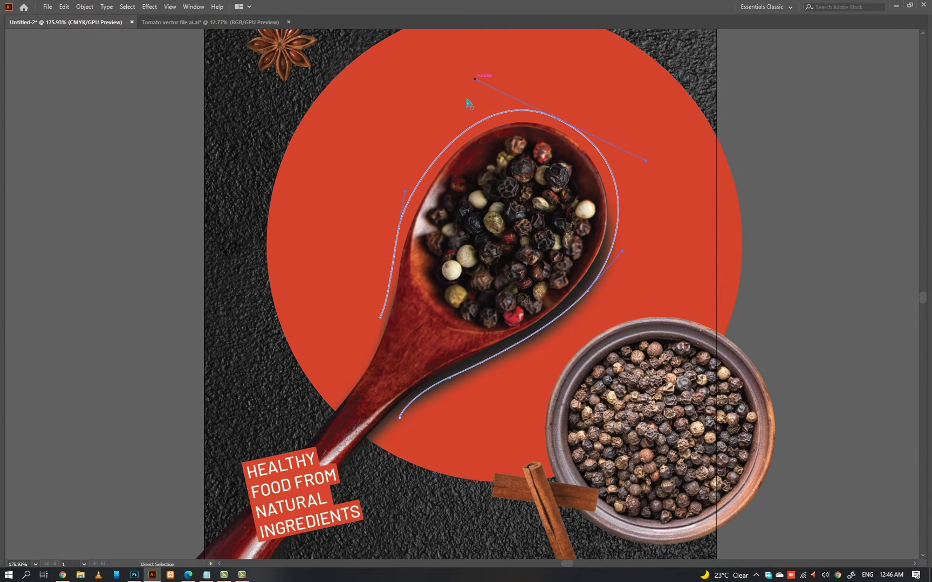
left_click_drag(399, 230, 397, 236)
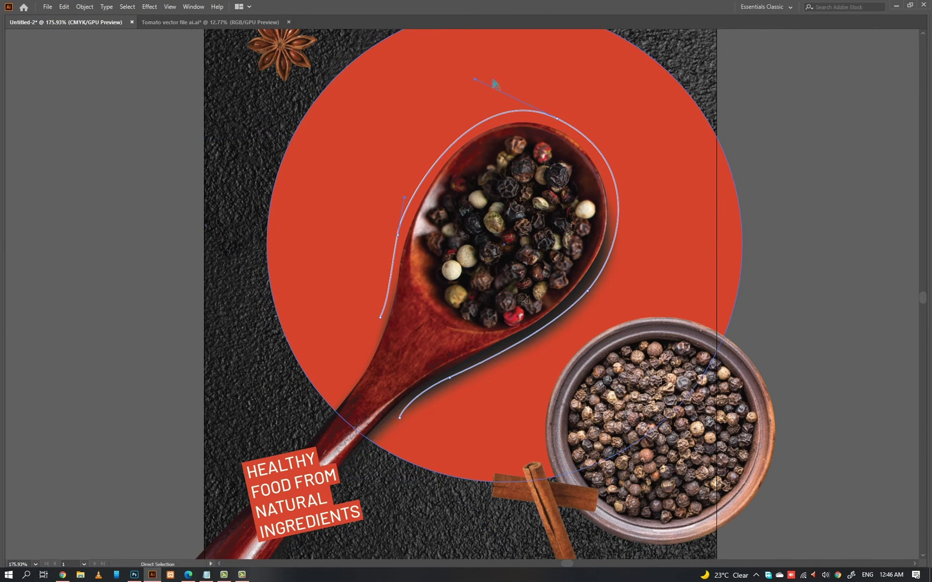
left_click_drag(473, 80, 469, 77)
left_click(757, 110)
Step: Add the text BLACK PEPPER along the curve around the spoon with the Type on a Path tool
key("Tab")
left_click_drag(636, 132, 514, 183)
left_click(448, 61)
left_click_drag(9, 122, 48, 147)
left_click(267, 353)
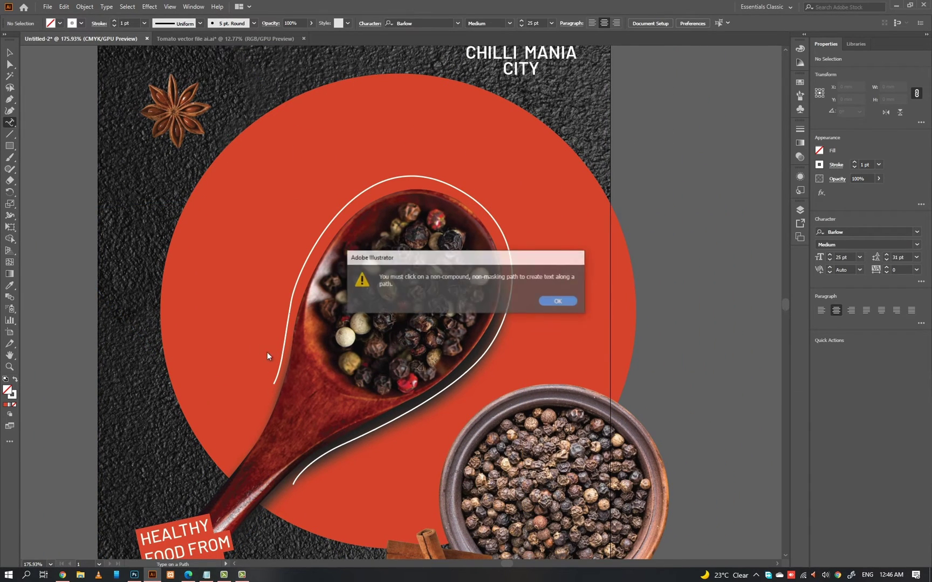
left_click(559, 302)
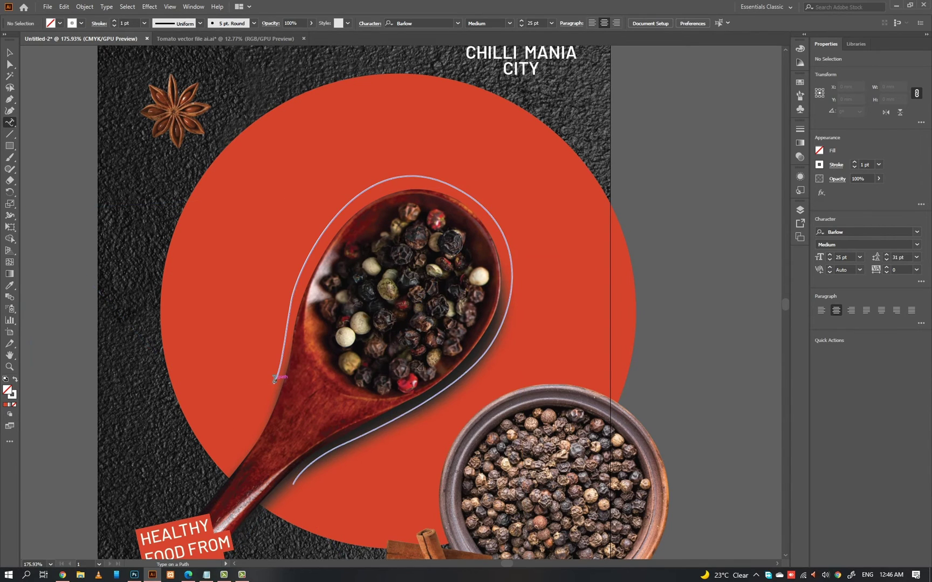
left_click(274, 380)
type("BLACK")
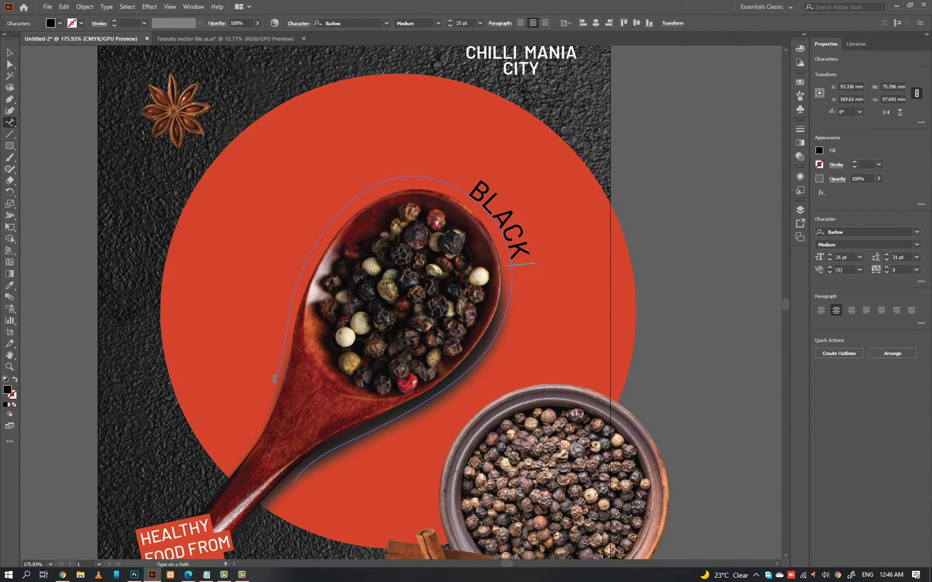
type(" PEPPER")
key("Escape")
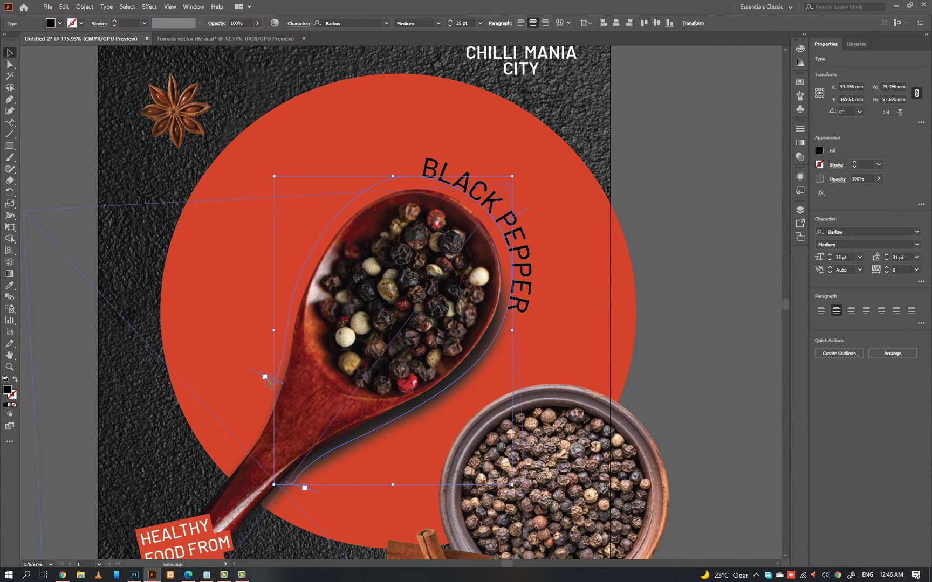
Step: Set the curved text's font to Banthink Clean and turn off all caps
left_click(842, 232)
type("bar")
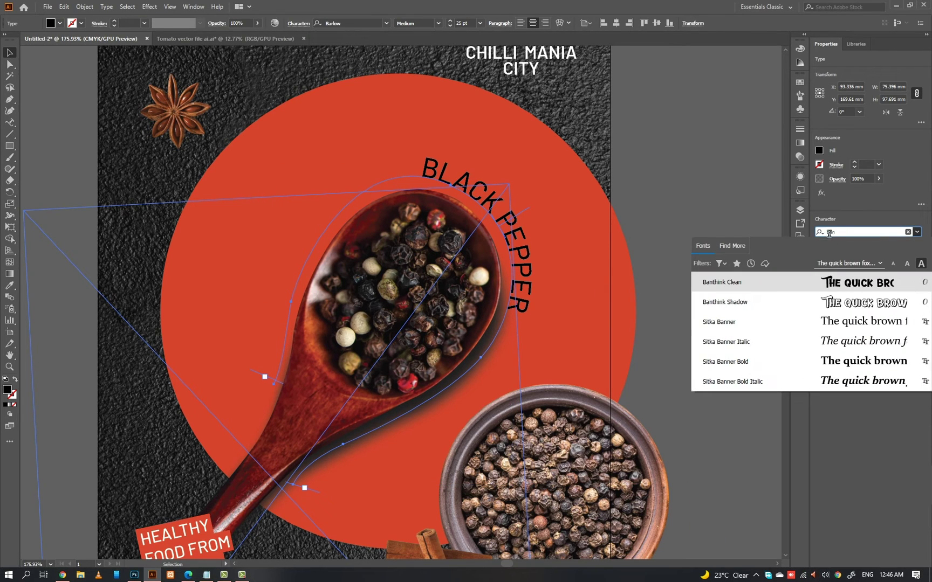
key("Return")
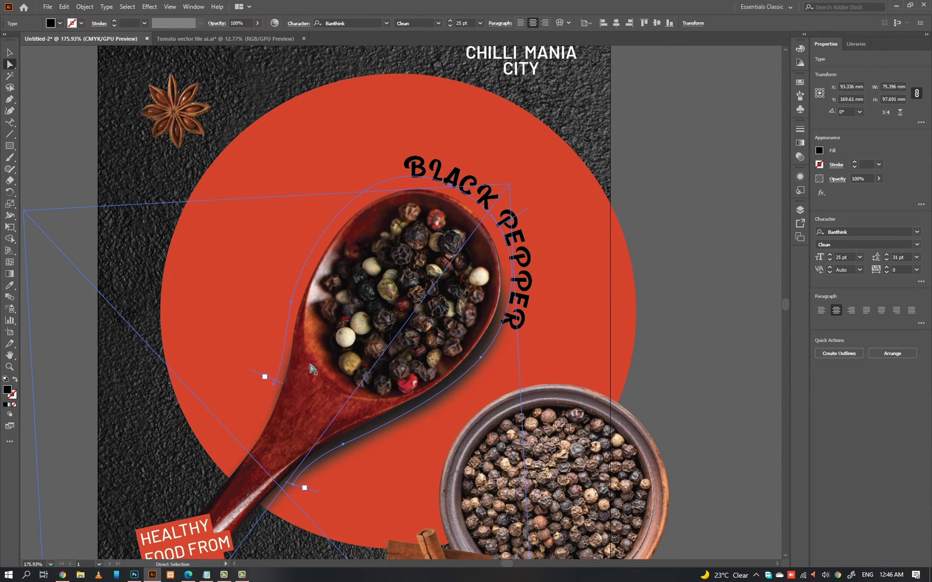
double_click(509, 220)
key("ctrl+a")
key("ctrl+t")
left_click(350, 169)
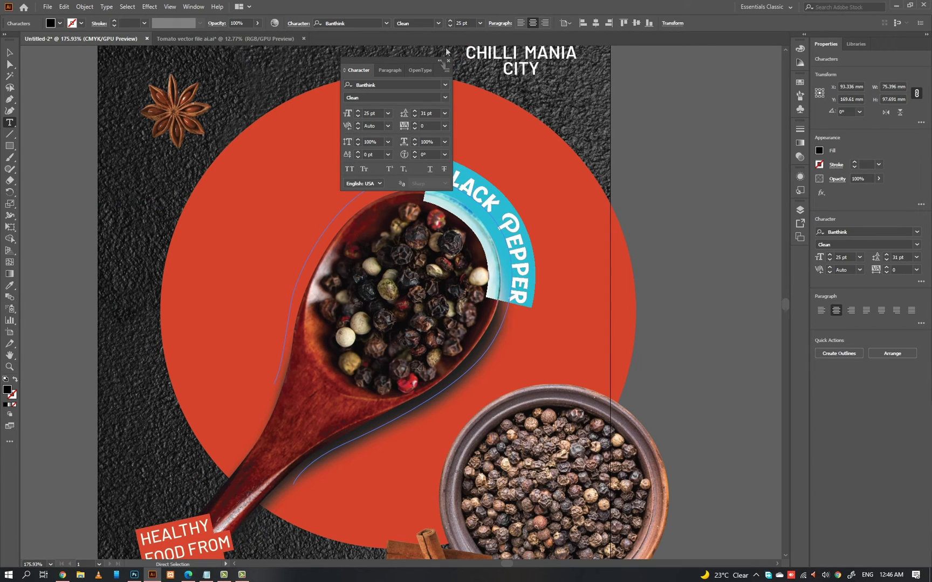
left_click(448, 60)
key("Escape")
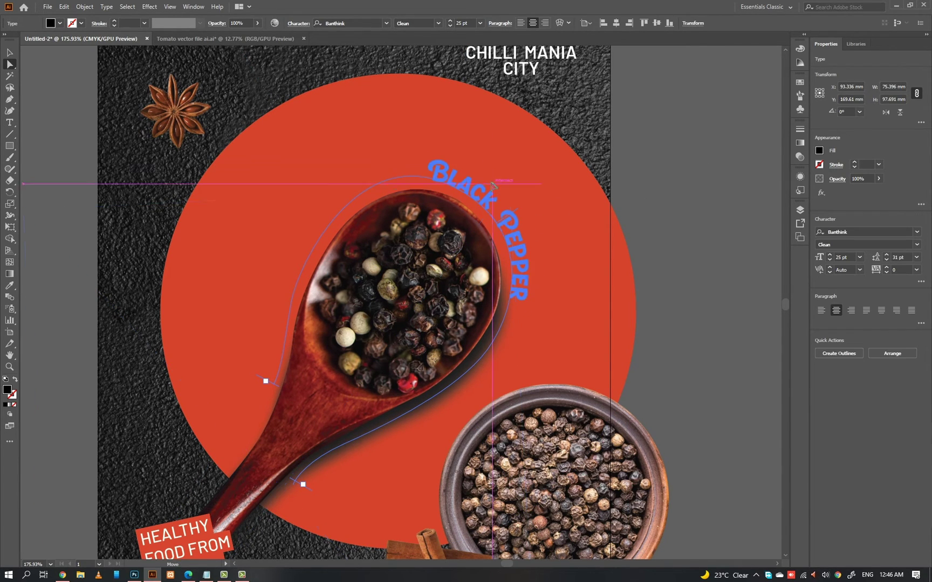
Step: Left-align the curved text to the start of its path and enlarge it to 77 pt
left_click_drag(515, 218, 520, 212)
key("ctrl+shift+l")
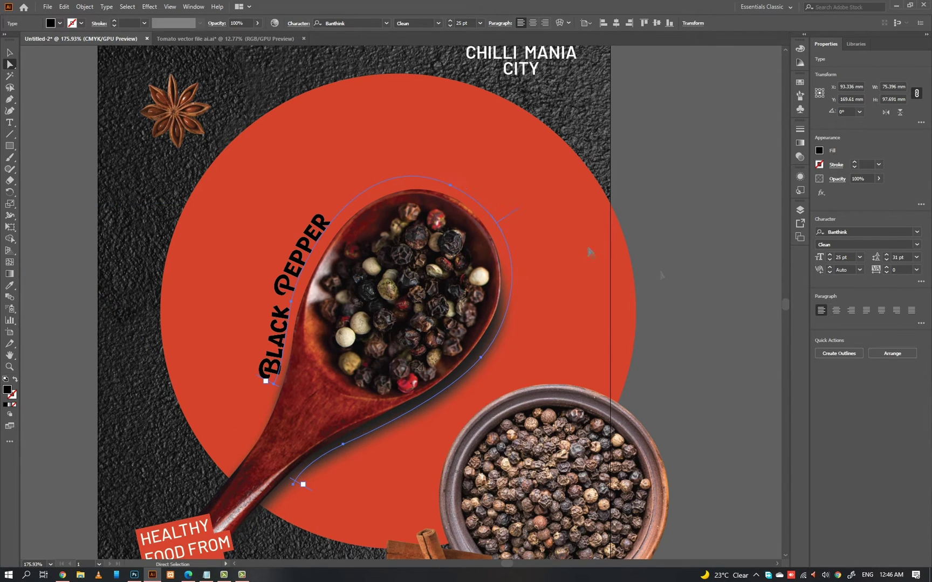
scroll(844, 256, "up", 20)
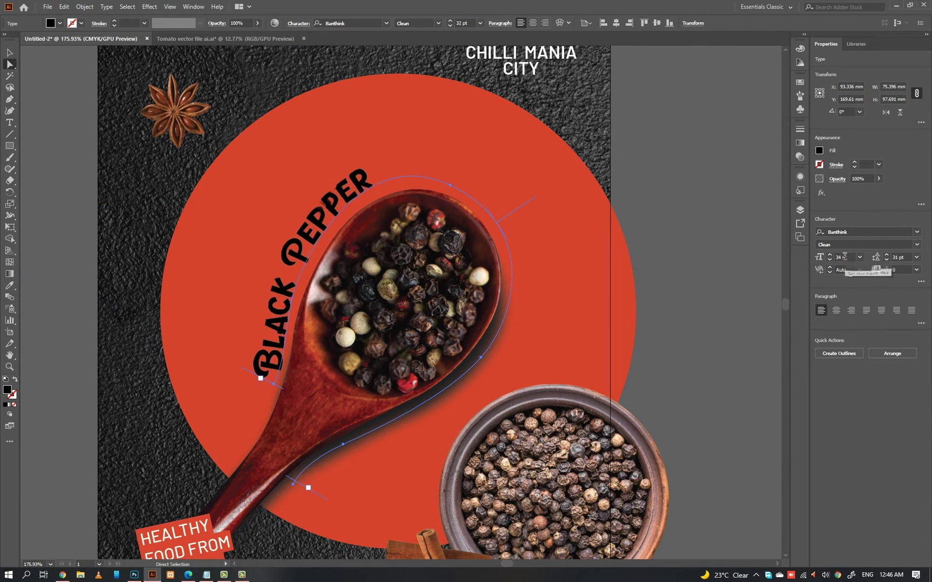
scroll(844, 256, "up", 16)
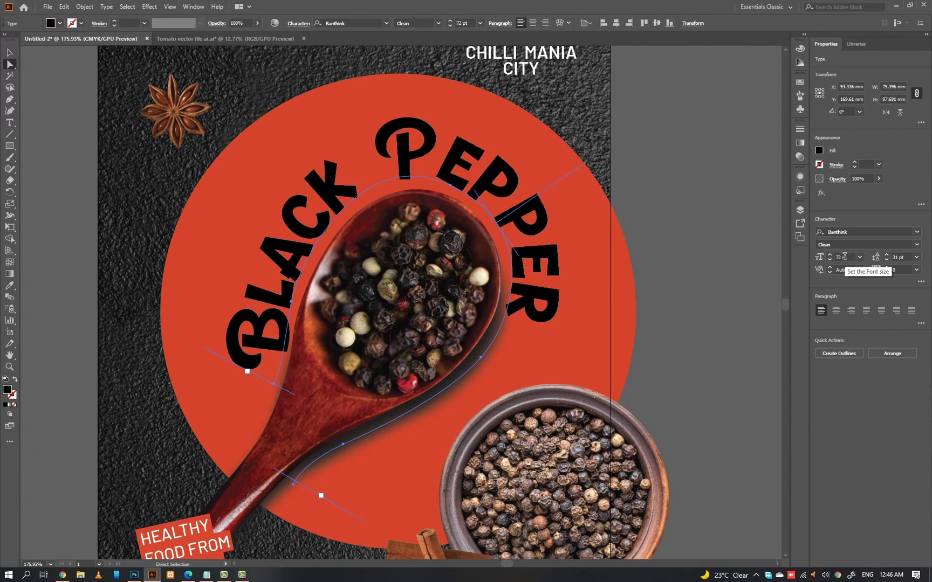
Step: Add a period after PEPPER and fill the curved text with white
triple_click(512, 335)
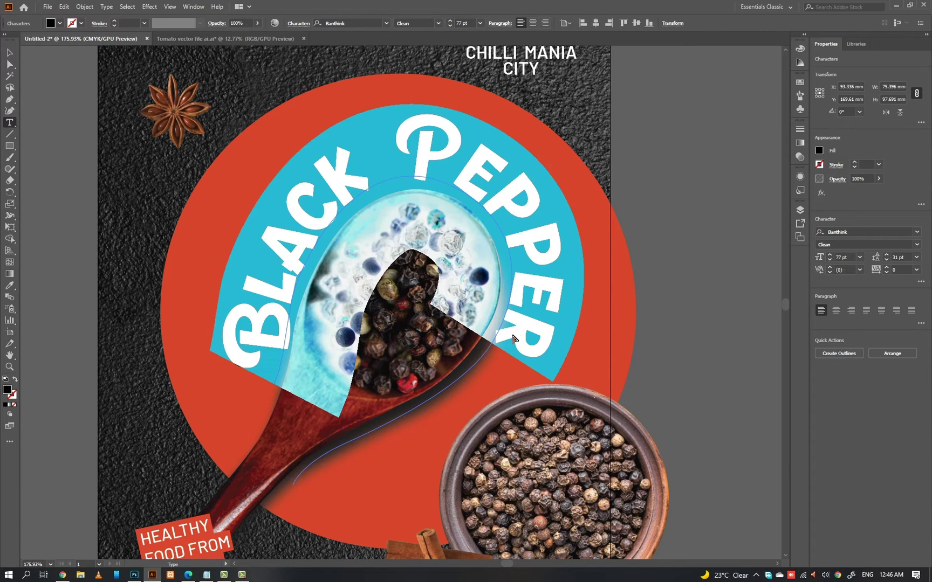
left_click_drag(518, 337, 519, 343)
left_click(519, 343)
type(".")
key("Escape")
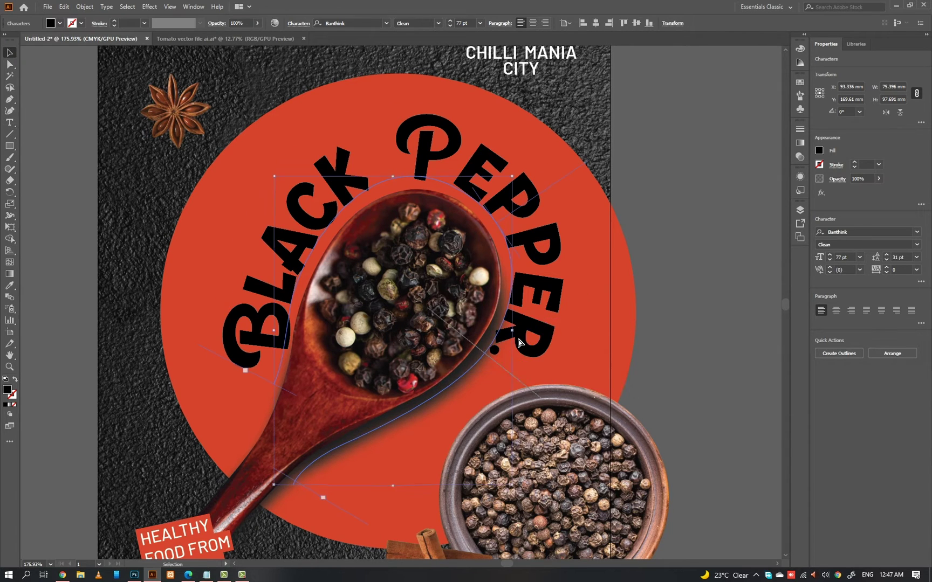
key("i")
left_click(681, 173)
key("v")
left_click(687, 176)
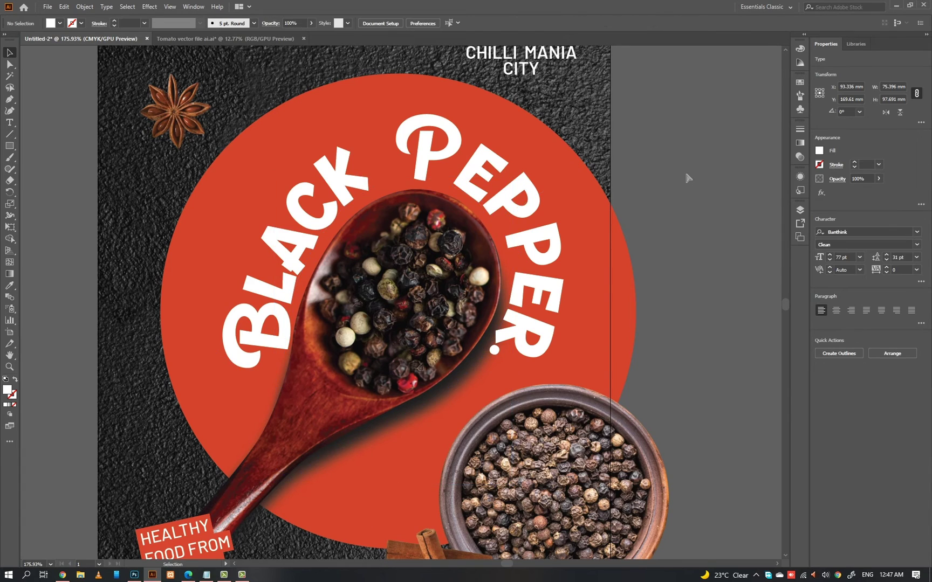
Step: Raise the curved text's baseline shift so the letters sit farther from the spoon, and activate the Paintbrush tool
key("ctrl+0")
left_click(500, 292)
key("ctrl+t")
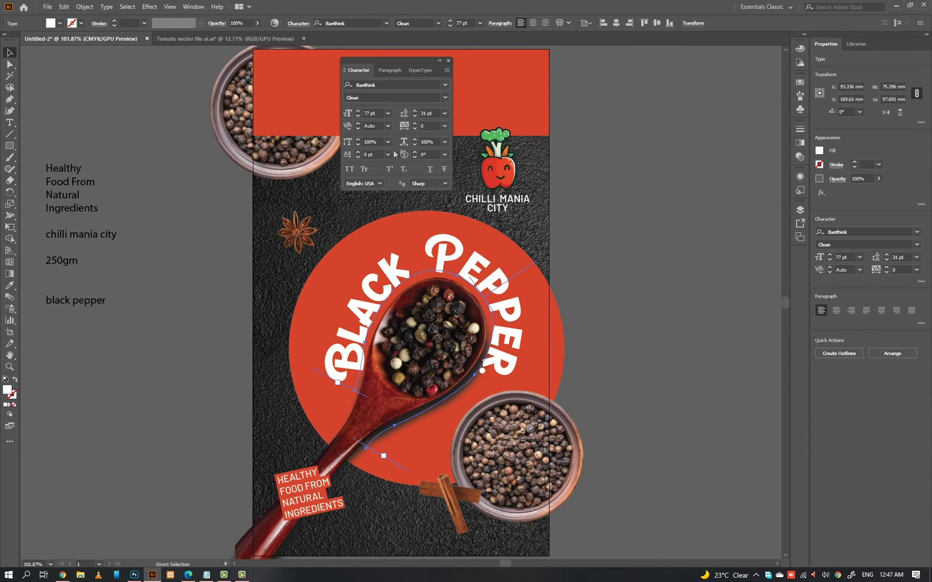
key("Up")
key("Up")
key("Up")
key("Up")
key("Up")
key("Up")
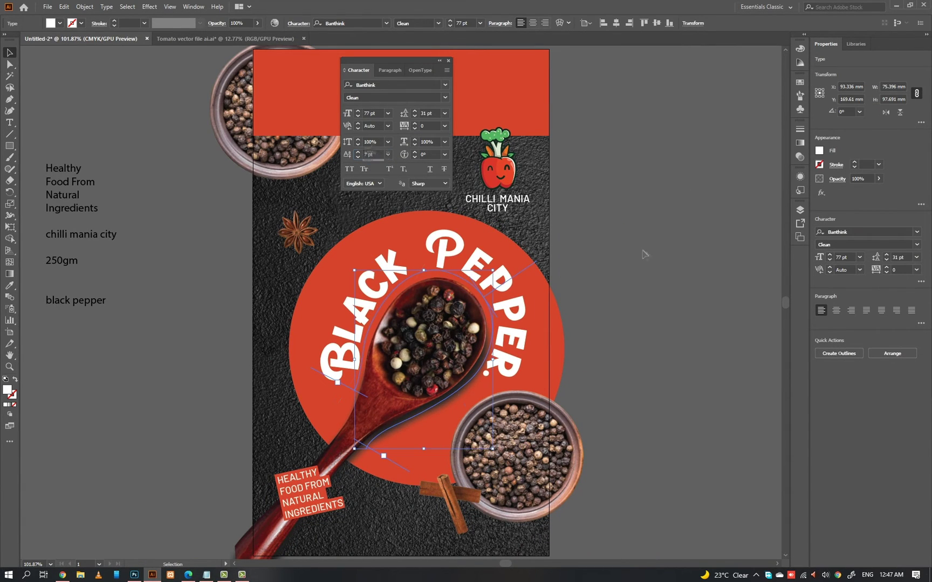
left_click(645, 254)
left_click_drag(600, 262, 617, 292)
left_click(451, 61)
key("b")
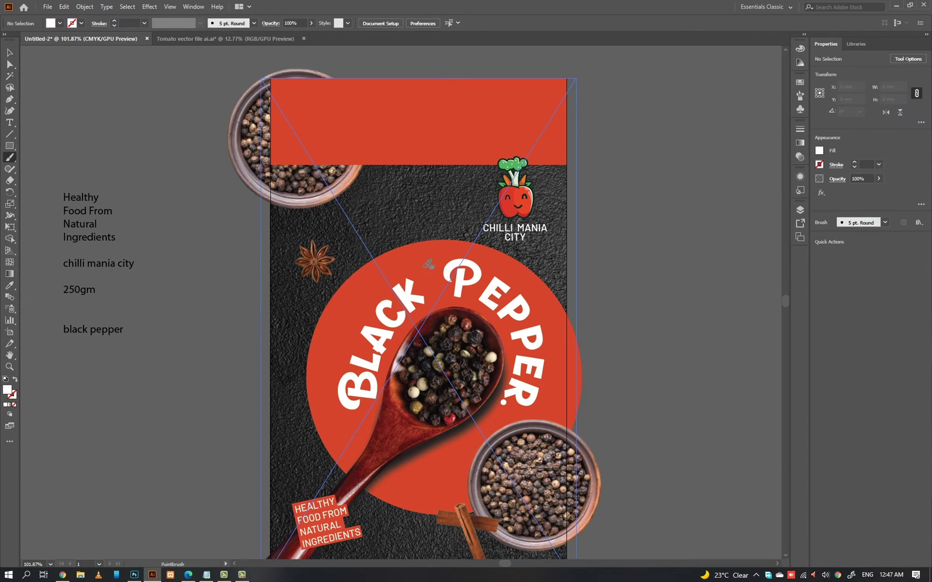
left_click_drag(393, 215, 384, 188)
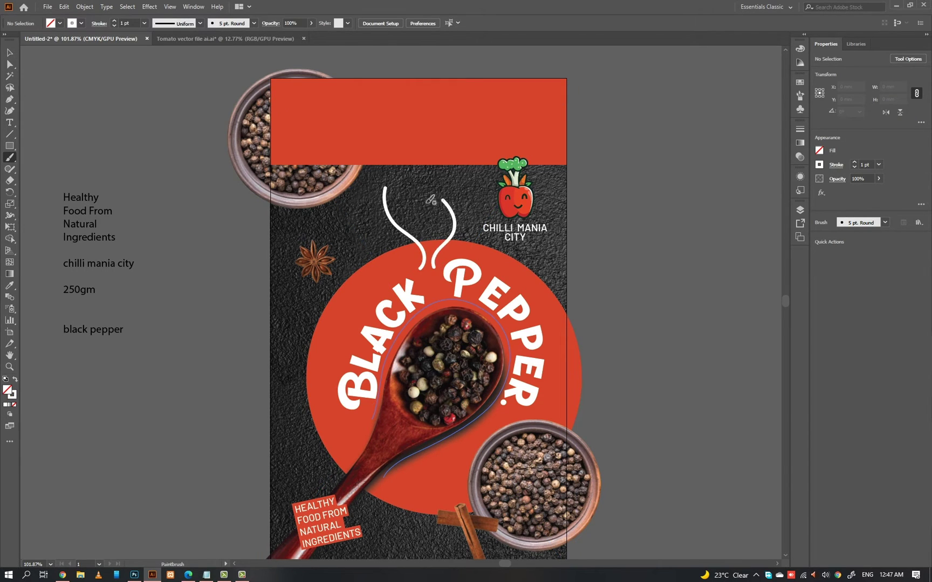
key("ctrl+z")
key("ctrl+z")
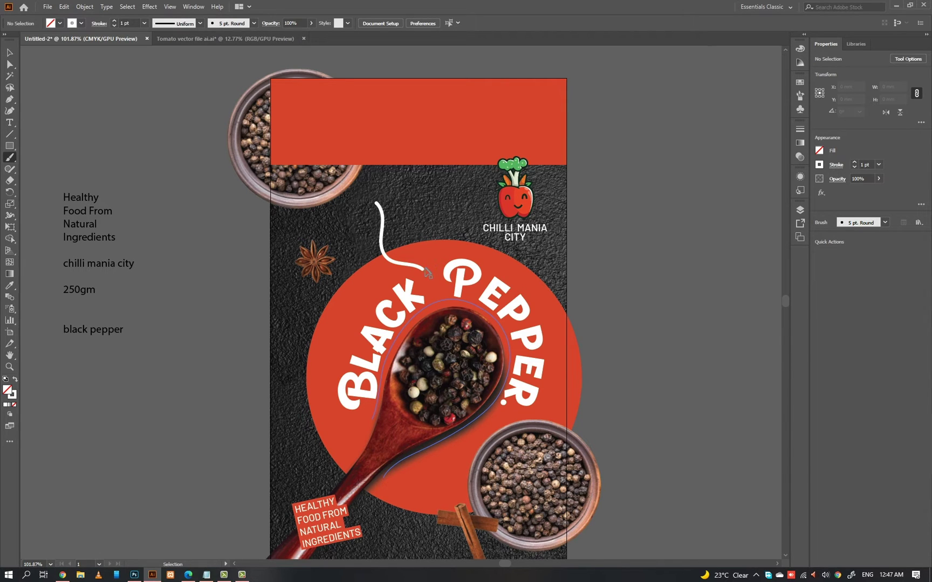
Step: Paint four wavy white steam strokes rising from the gap between BLACK and PEPPER, undoing and redrawing misshapen ones
left_click_drag(386, 202, 421, 235)
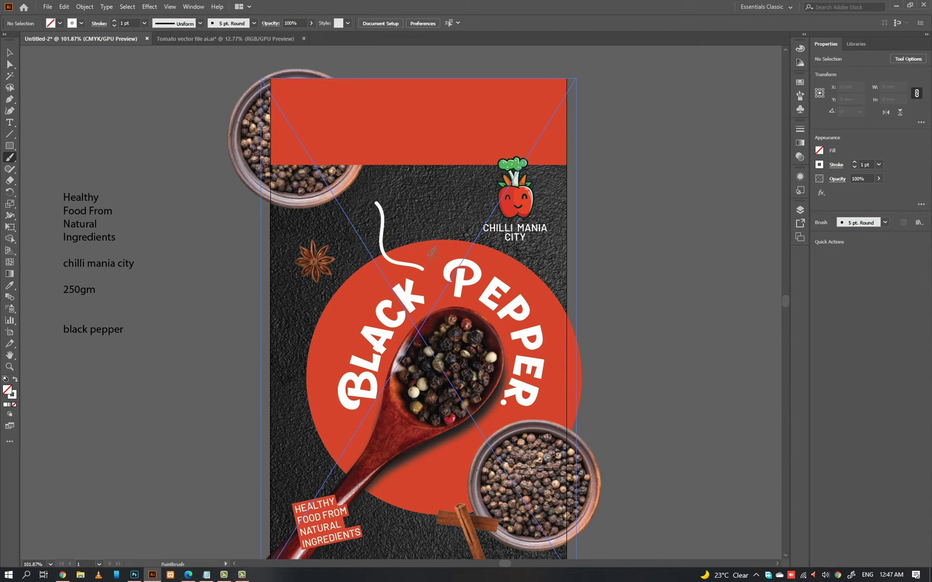
key("ctrl+z")
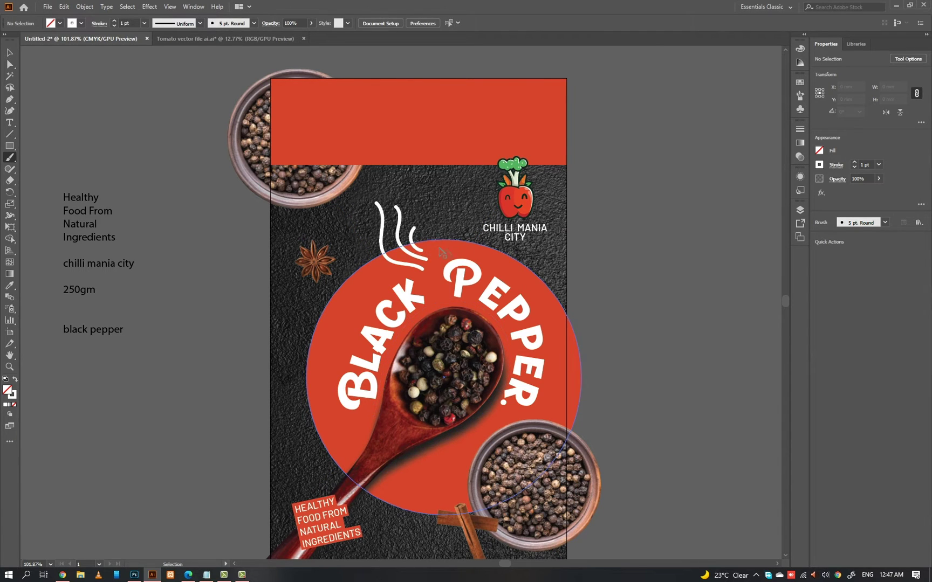
key("ctrl+z")
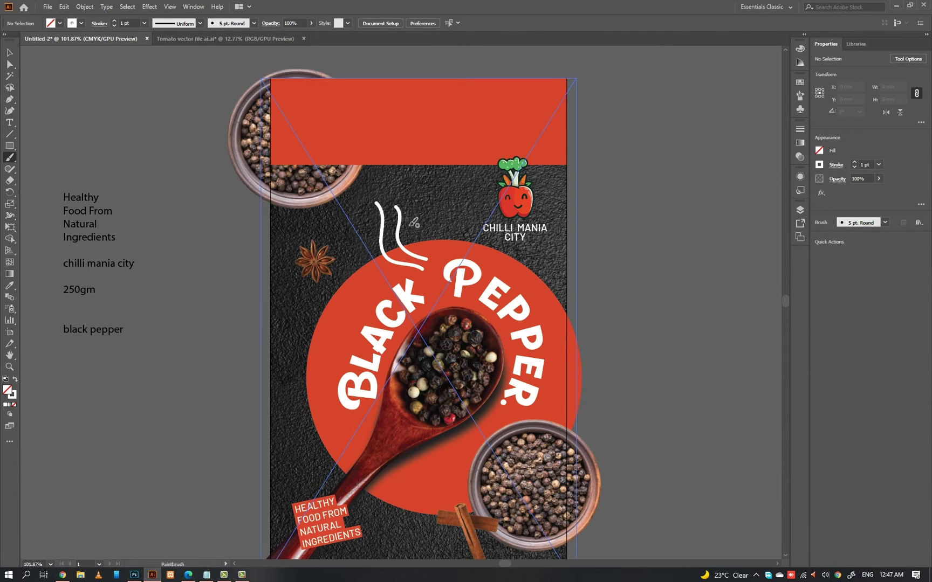
key("ctrl+z")
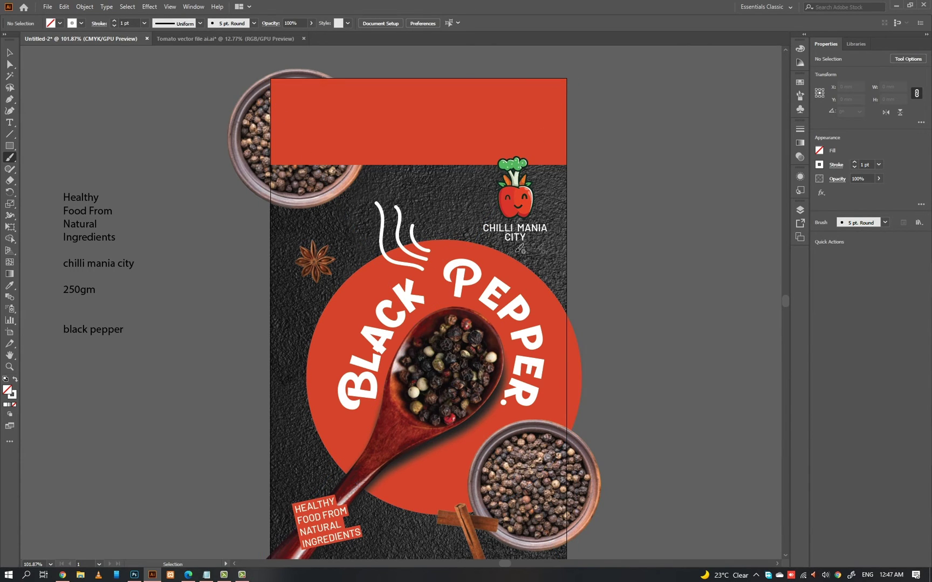
key("v")
left_click_drag(446, 272, 452, 250)
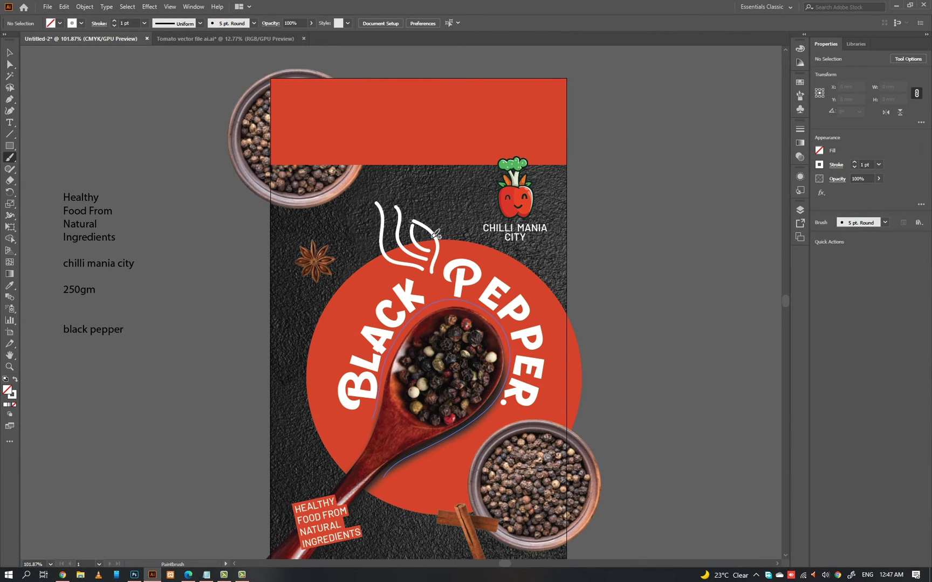
key("v")
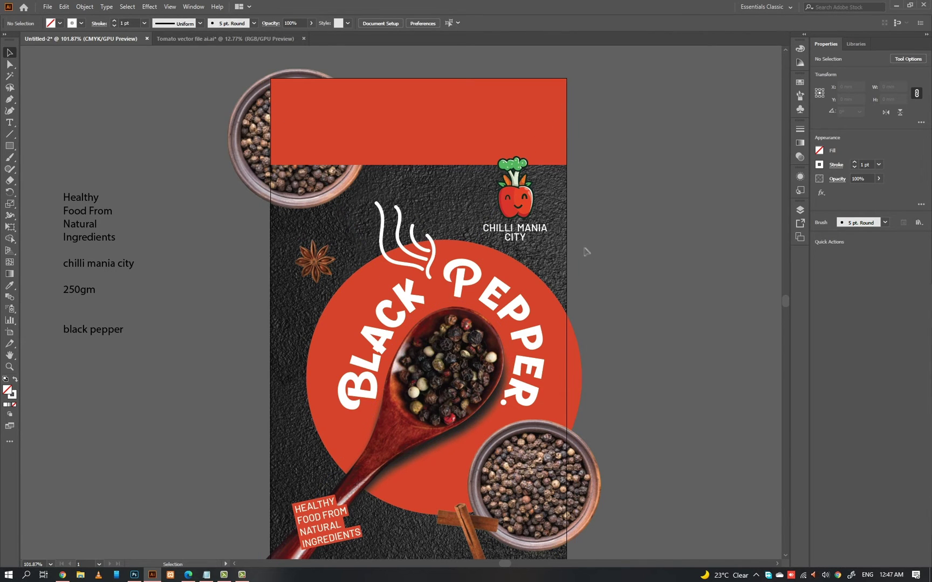
Step: Apply a Multiply drop shadow to the curved BLACK PEPPER text with 75% opacity, 2.47 mm offsets and 1.76 mm blur
left_click_drag(587, 307, 598, 238)
left_click(546, 306)
left_click(149, 6)
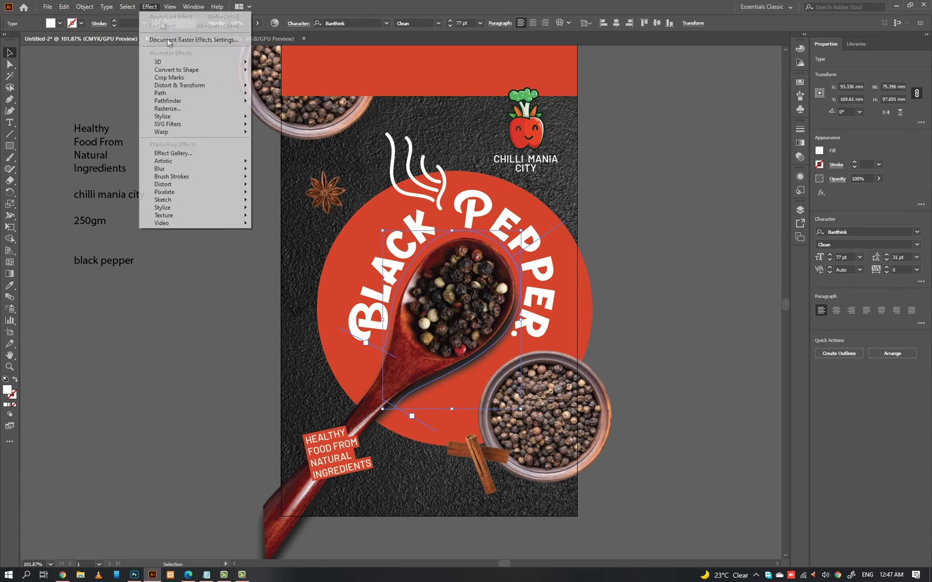
left_click(178, 113)
key("Escape")
left_click(150, 7)
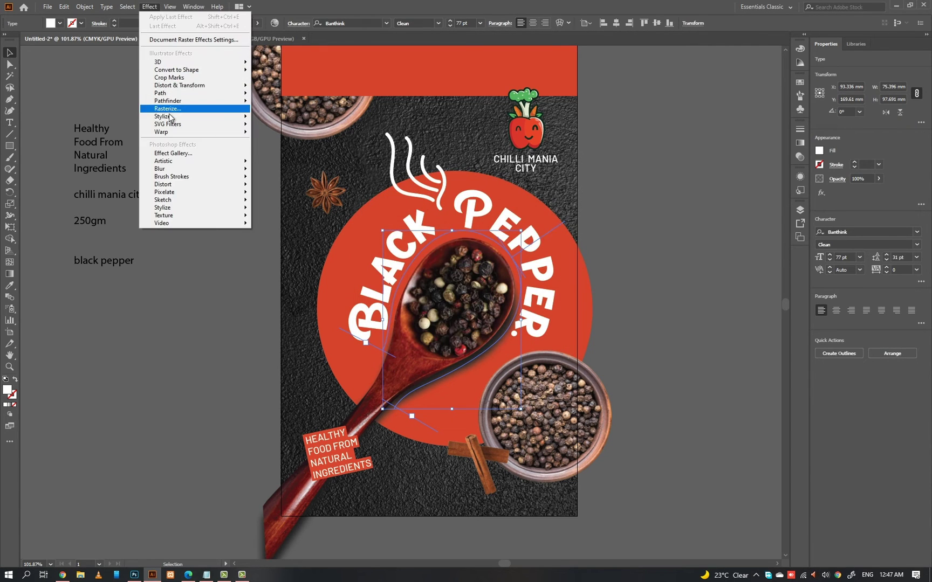
mouse_move(226, 117)
left_click(288, 119)
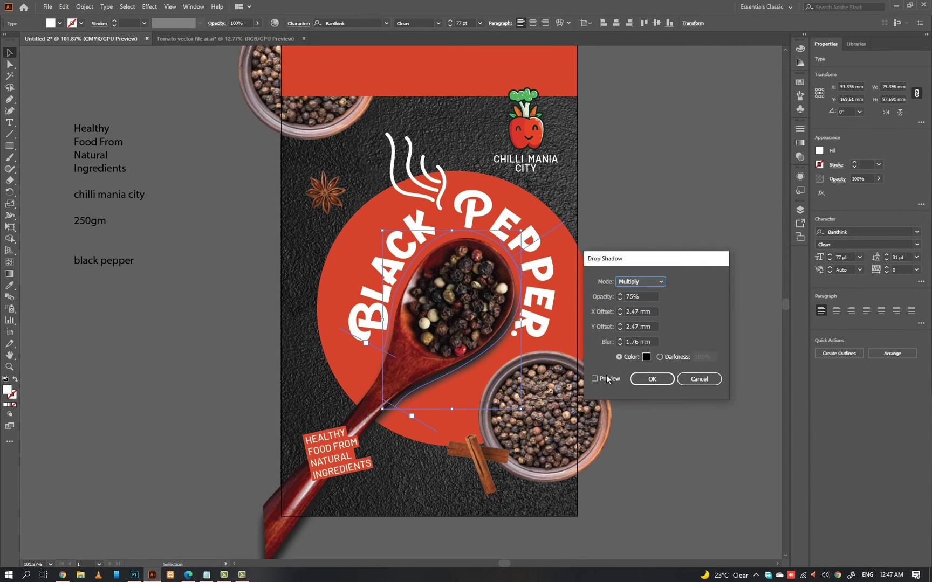
left_click(668, 383)
left_click(655, 345)
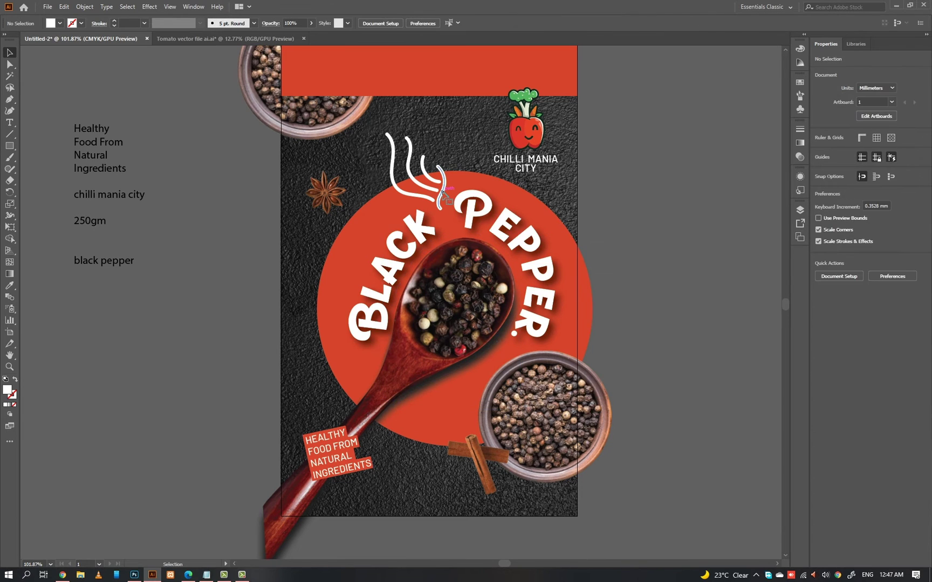
Step: Select all four steam strokes and apply the same drop shadow to them
left_click(444, 184)
left_click(429, 176, "shift")
left_click(415, 179, "shift")
left_click(396, 186, "shift")
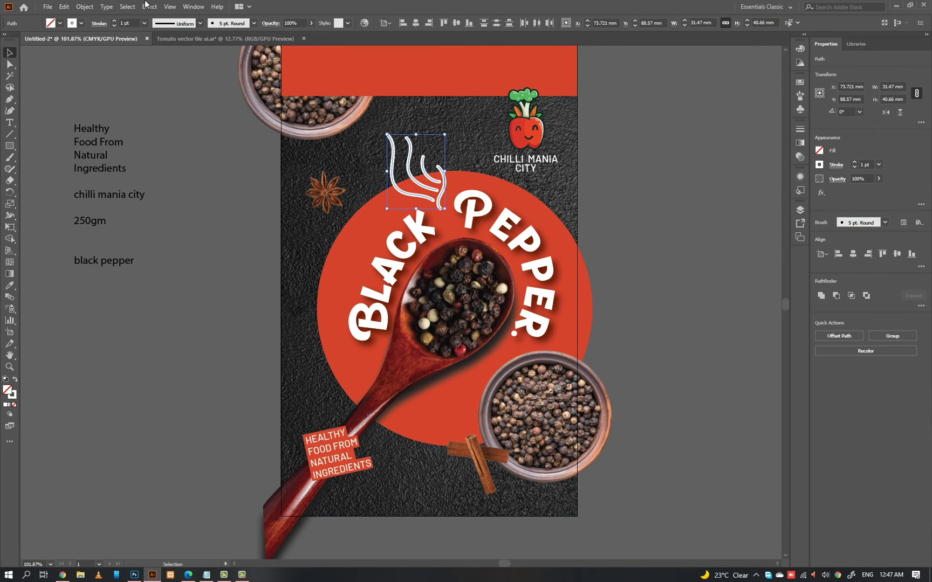
left_click(148, 6)
left_click(166, 17)
scroll(259, 194, "down", 1)
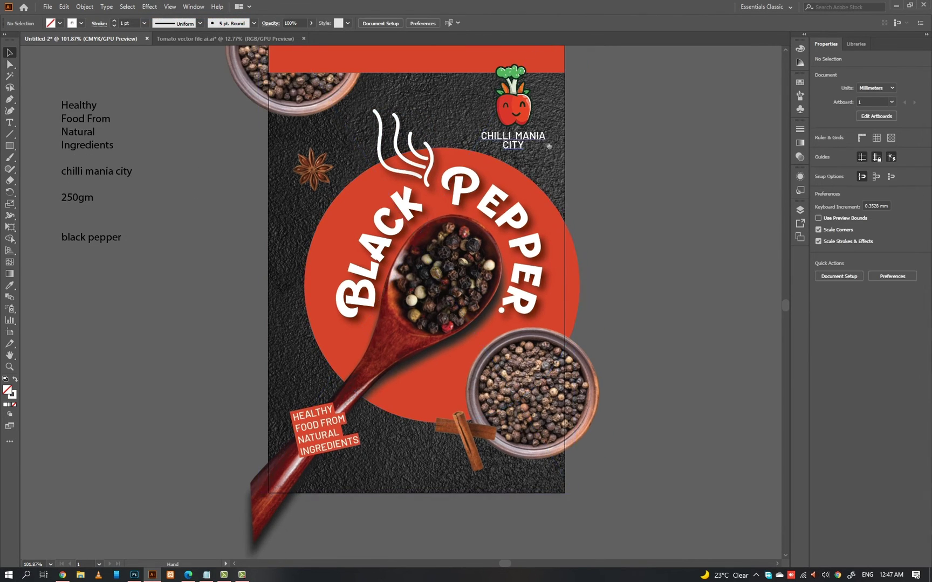
Step: Apply the same drop shadow to the upper and lower peppercorn bowls
left_click(325, 192)
left_click(256, 92)
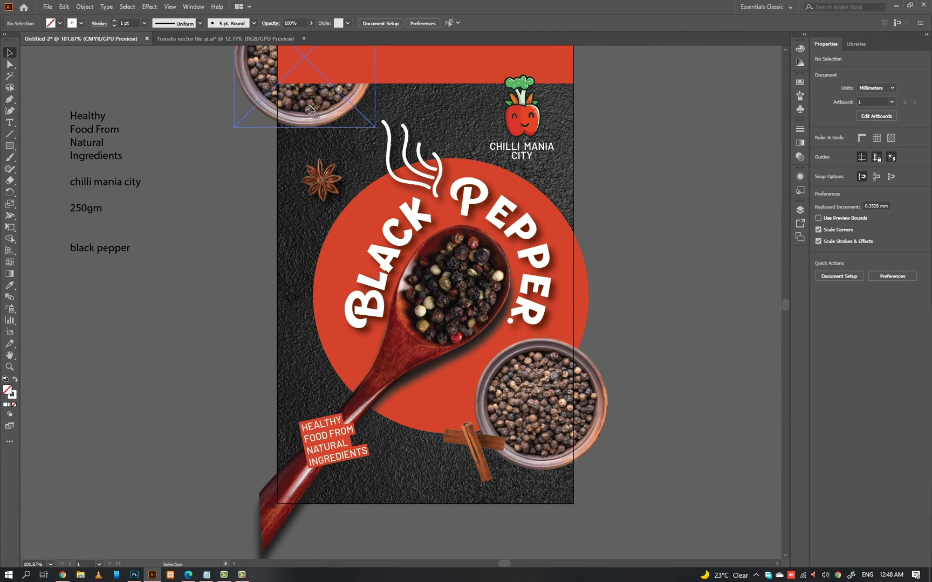
left_click(150, 7)
left_click(170, 16)
scroll(378, 269, "down", 2)
left_click(501, 356)
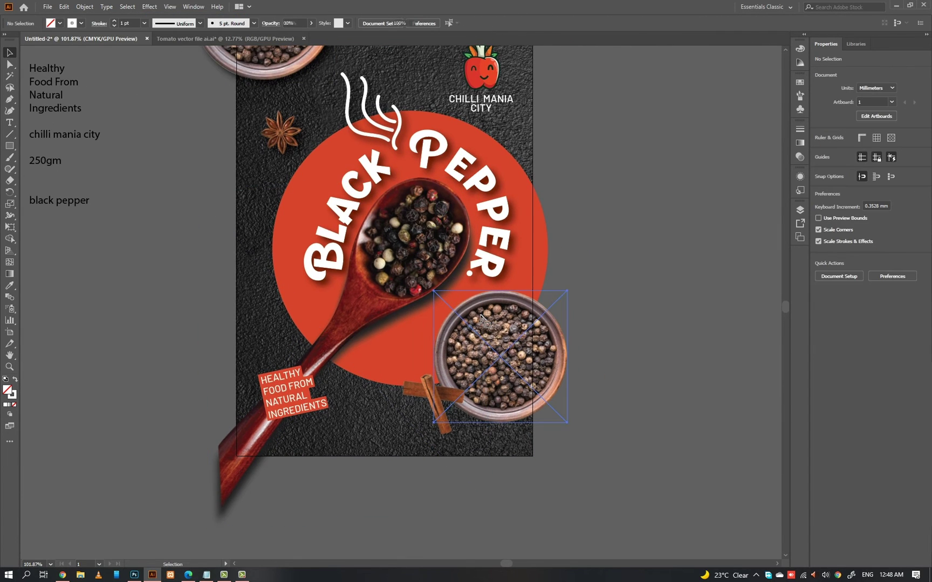
left_click(150, 6)
left_click(170, 16)
Step: Give the cinnamon sticks and the tilted HEALTHY FOOD FROM NATURAL INGREDIENTS block the same drop shadow
scroll(431, 378, "down", 2)
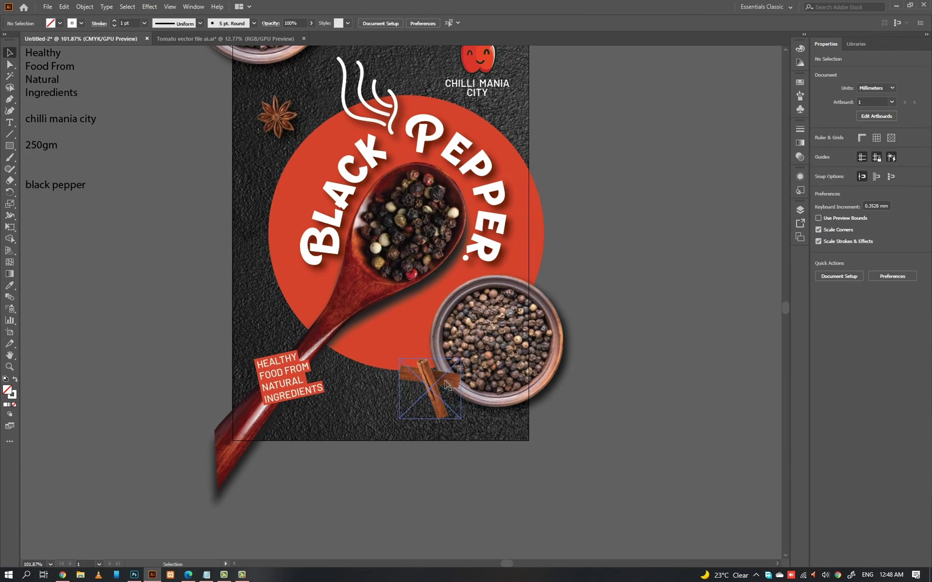
left_click(433, 403)
left_click(150, 7)
left_click(197, 196)
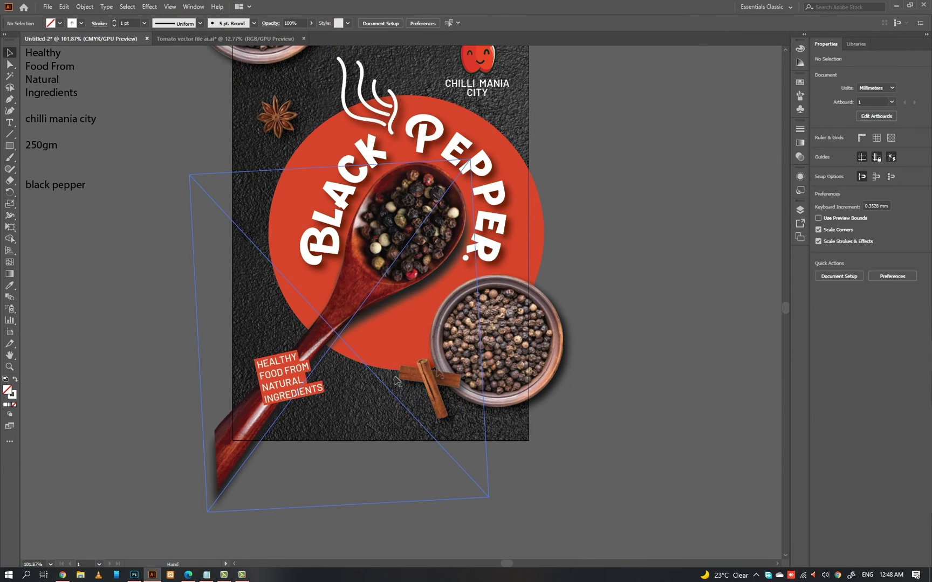
left_click(279, 386)
left_click(152, 8)
left_click(168, 17)
left_click(170, 151)
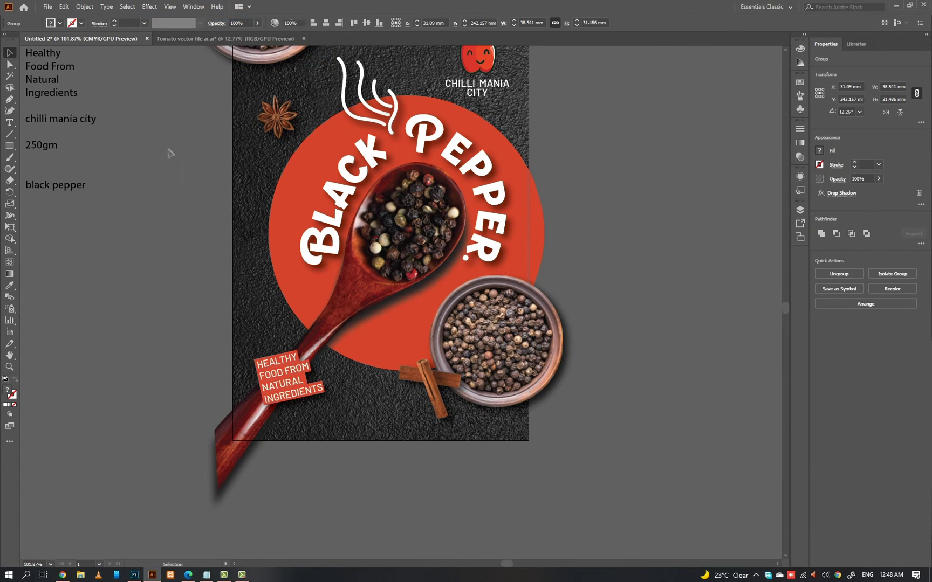
Step: Apply the same drop shadow to the CHILLI MANIA CITY logo group
left_click_drag(233, 164, 242, 183)
scroll(439, 172, "down", 1)
left_click_drag(431, 163, 435, 206)
left_click(490, 137)
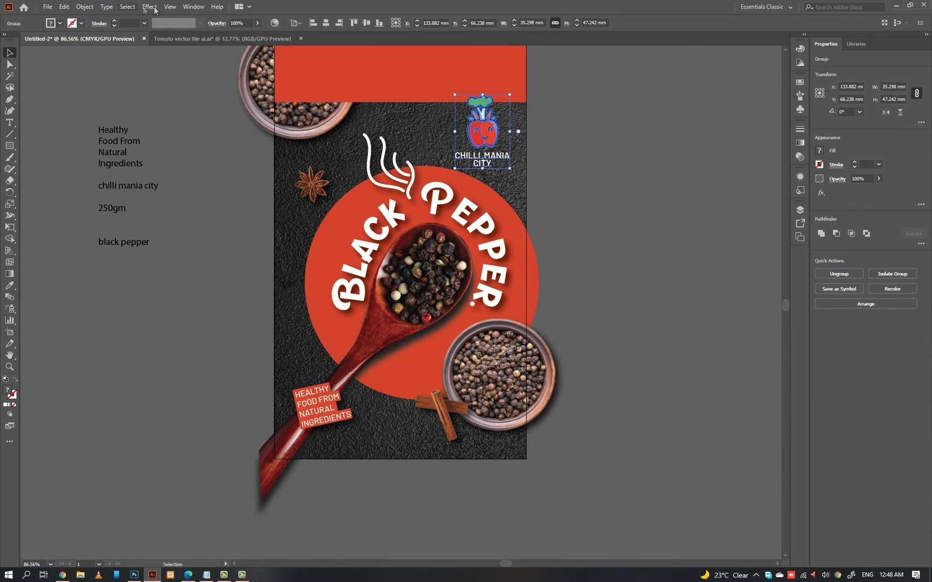
left_click(150, 7)
left_click(156, 17)
left_click(177, 104)
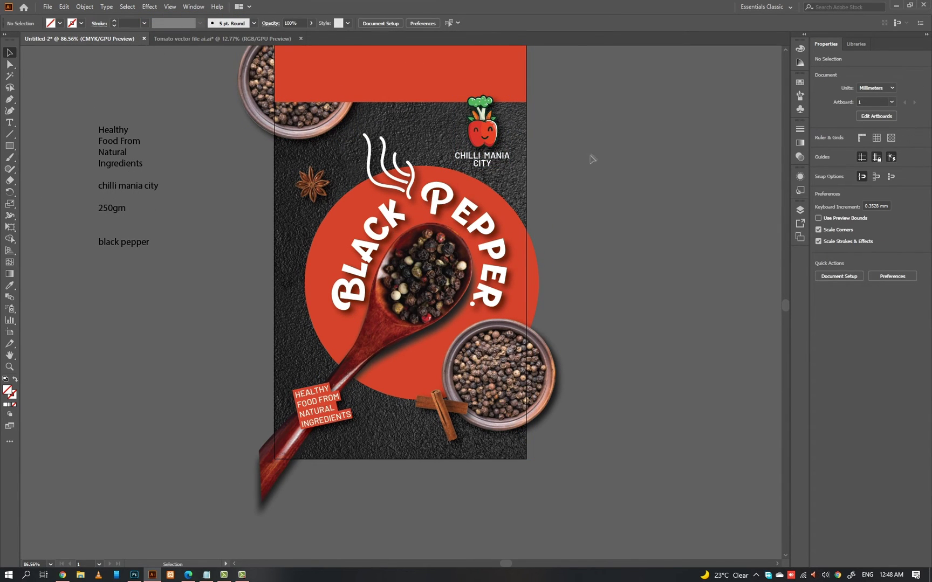
Step: Clip all the label artwork to the unfilled 162 x 277 mm rectangle with a clipping mask
scroll(592, 160, "down", 1)
key("a")
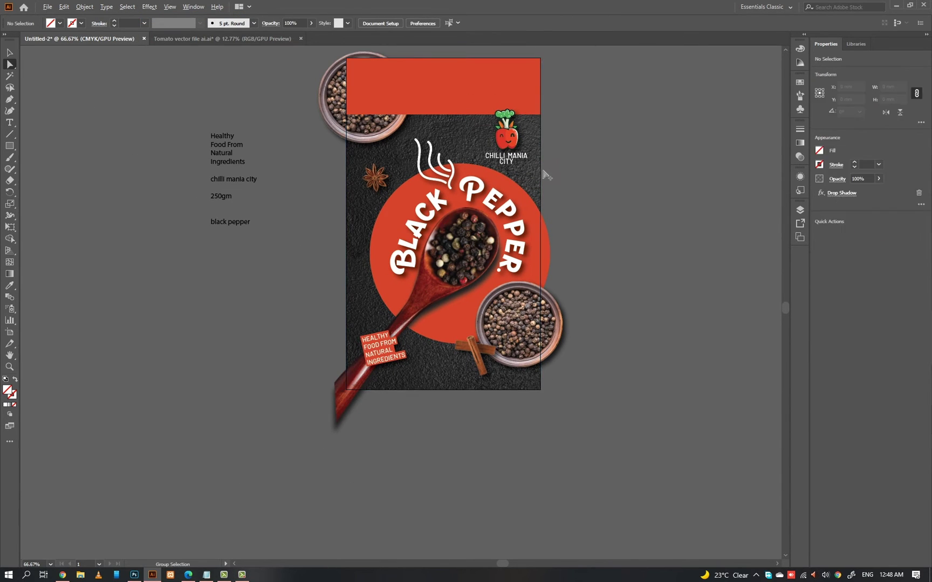
left_click(543, 171)
key("v")
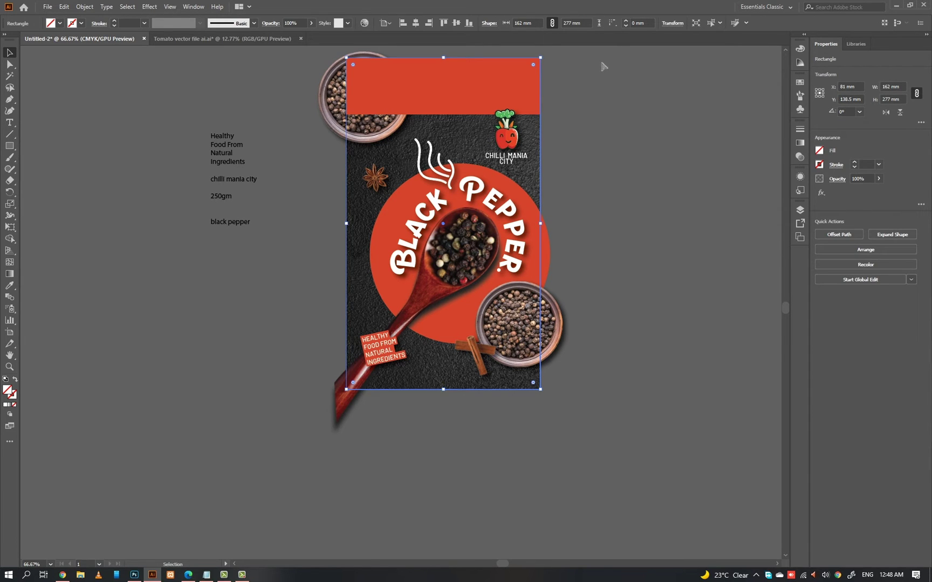
key("ctrl+a")
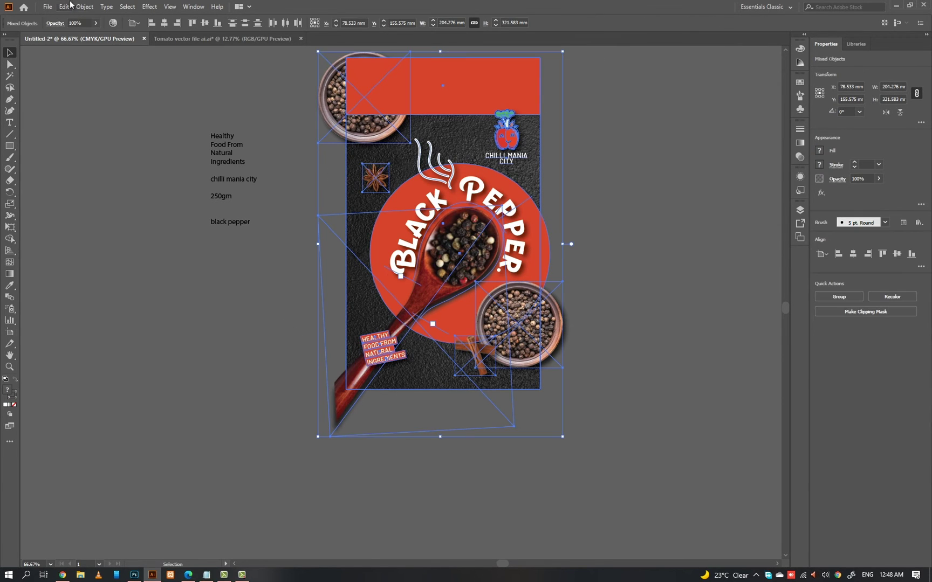
left_click(84, 6)
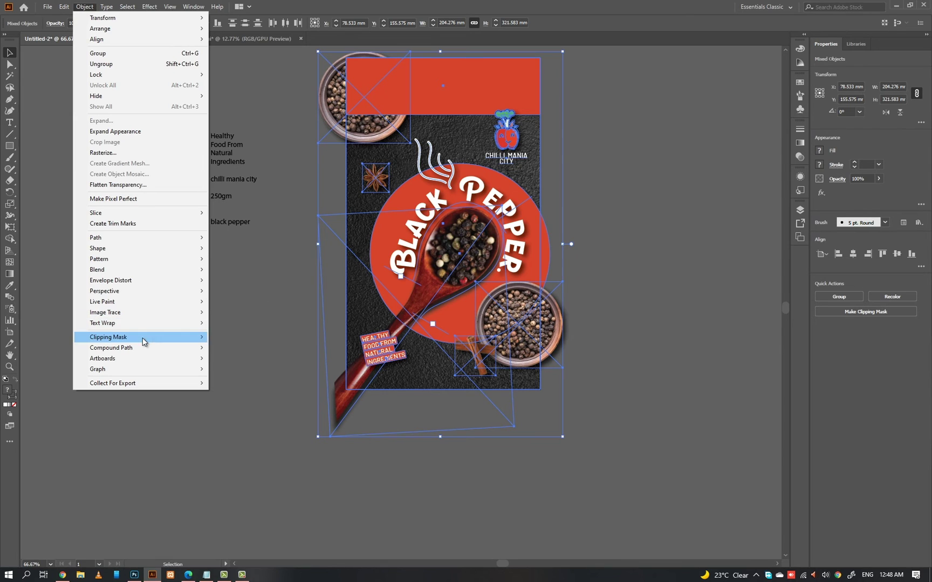
mouse_move(142, 338)
left_click(238, 337)
left_click(590, 230)
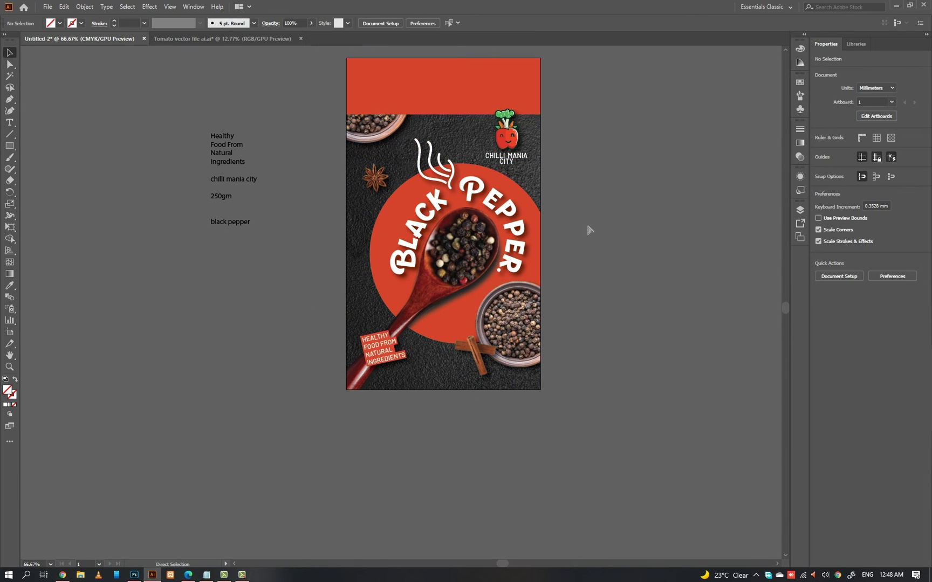
Step: Copy the 250gm weight text from the notes beside the artboard
scroll(590, 230, "up", 3)
key("t")
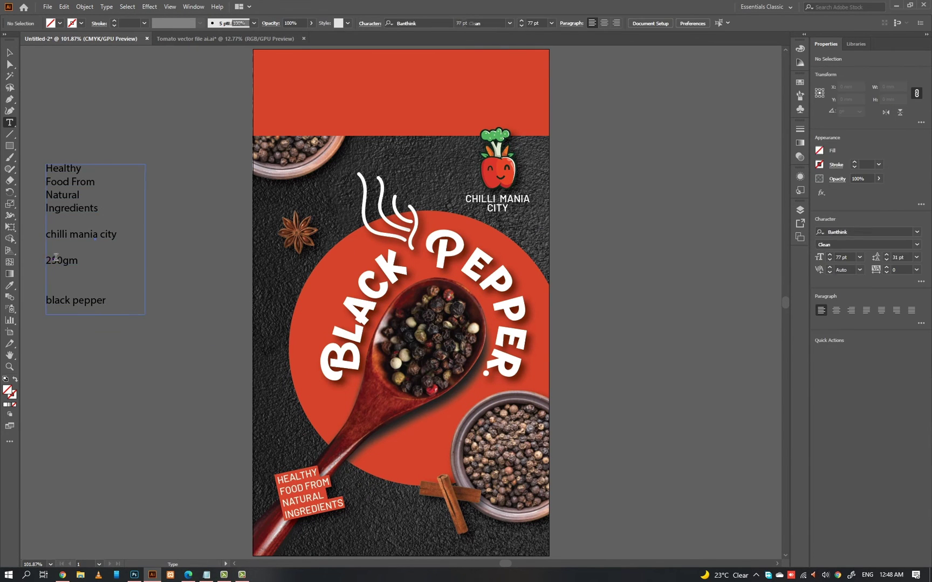
double_click(56, 261)
left_click(180, 265, "ctrl")
Step: Draw a rectangle about 23 x 7 mm below the lower peppercorn bowl and fill it with the label's red
left_click_drag(314, 453, 290, 300)
left_click_drag(464, 402, 564, 379)
key("m")
key("i")
left_click(331, 226)
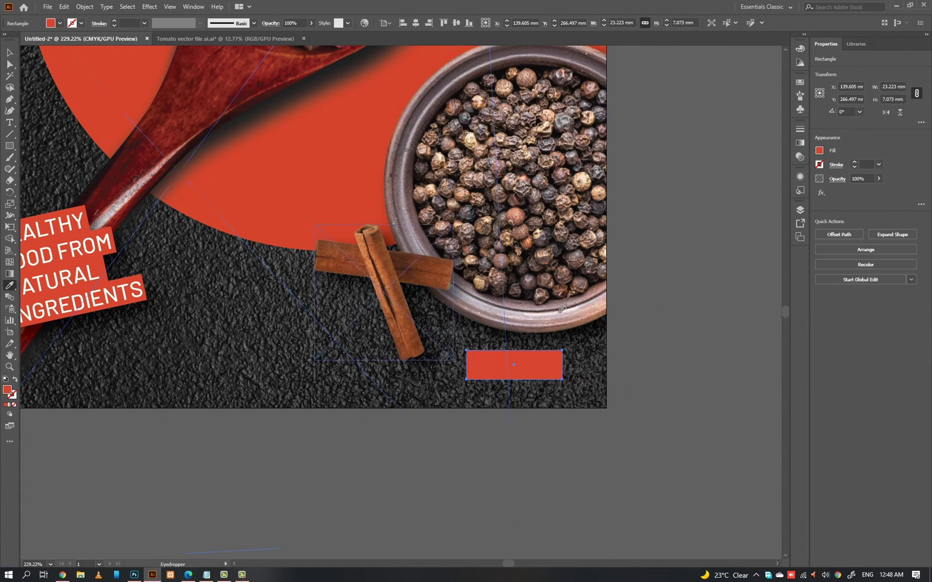
left_click(623, 368, "ctrl")
Step: Add the text 250GM in the slogan's white Barlow Medium style and place it on the small red rectangle
key("t")
left_click(349, 375)
left_click(351, 386)
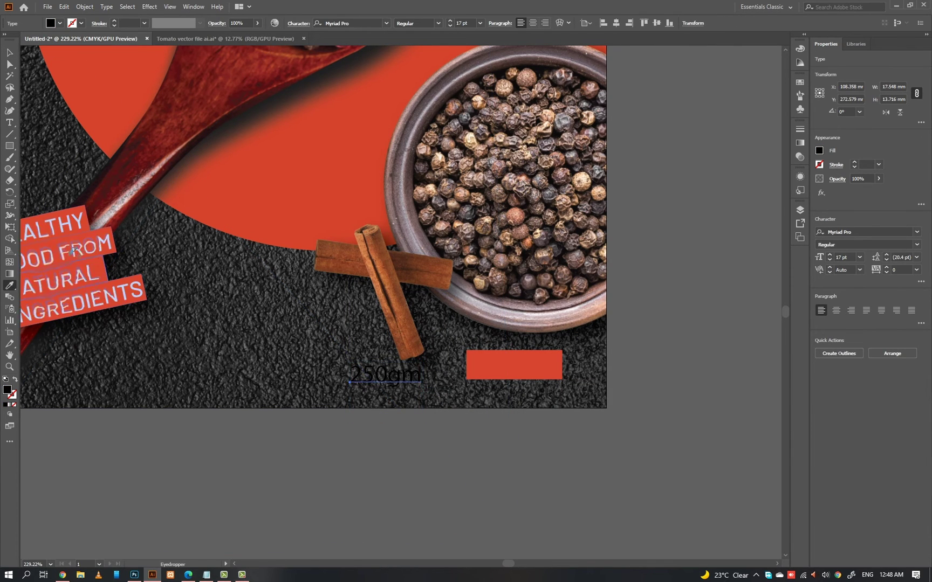
type("250GM")
key("Escape")
left_click_drag(403, 373, 531, 369)
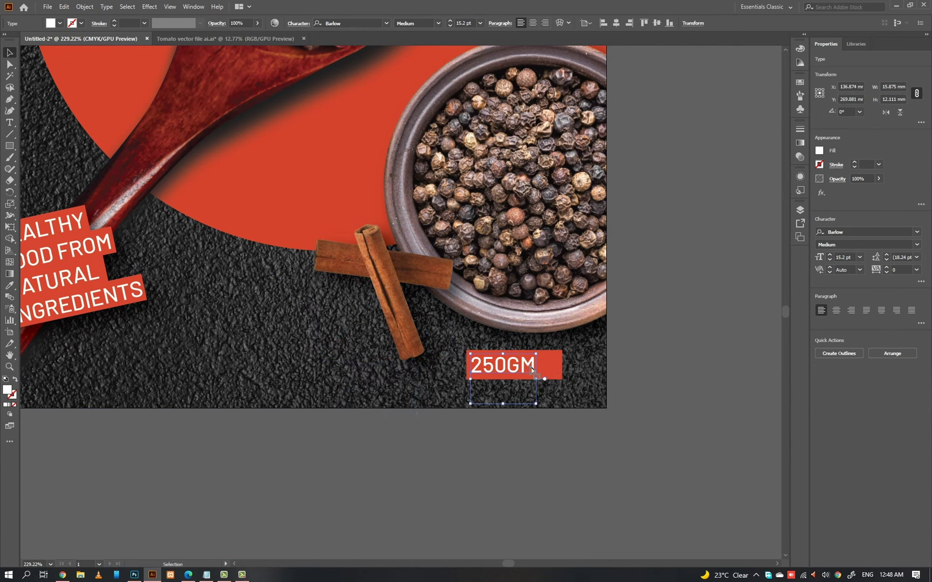
Step: Center 250GM horizontally on its red rectangle and narrow the rectangle evenly around the text
left_click(554, 367, "shift")
left_click(863, 233)
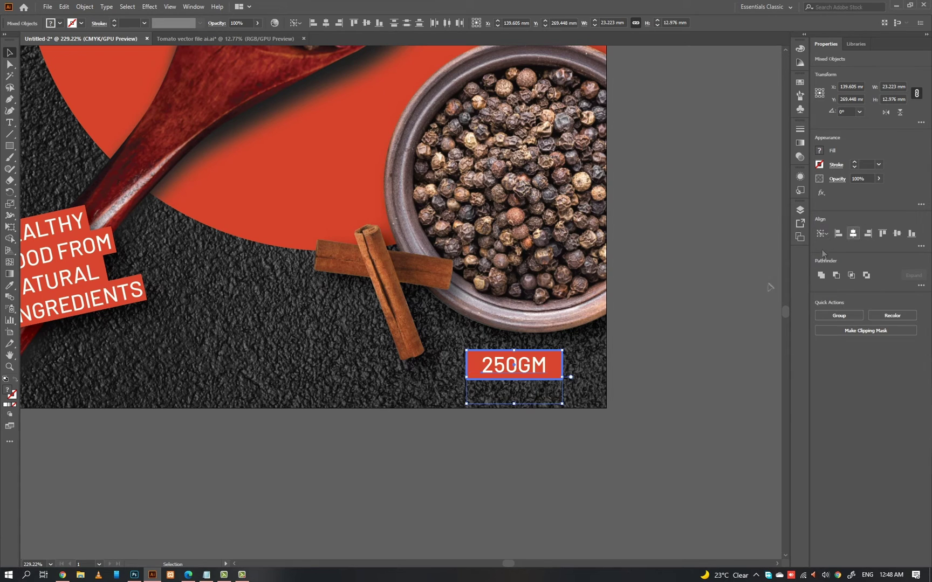
left_click(661, 345)
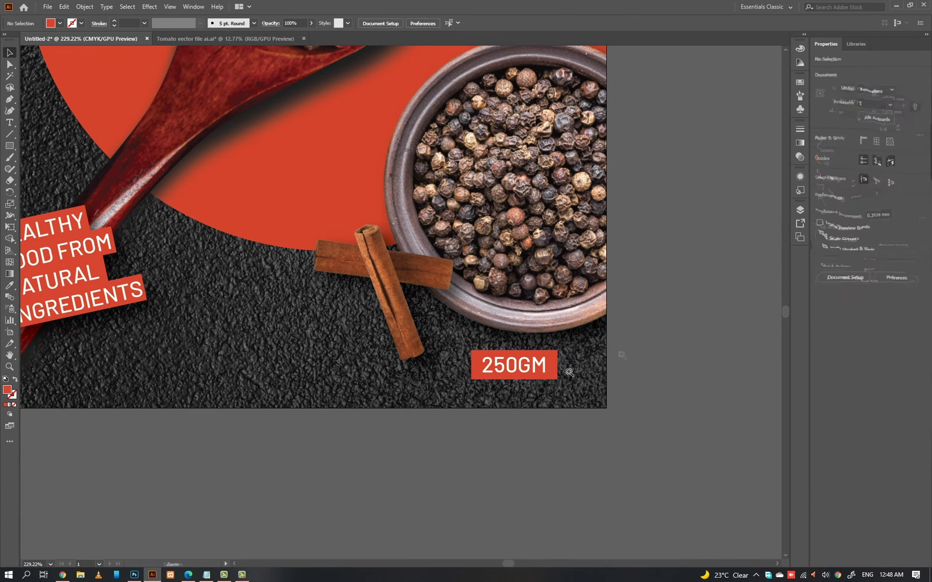
Step: Select the complete label artwork including the 250GM tag and group it
key("ctrl+0")
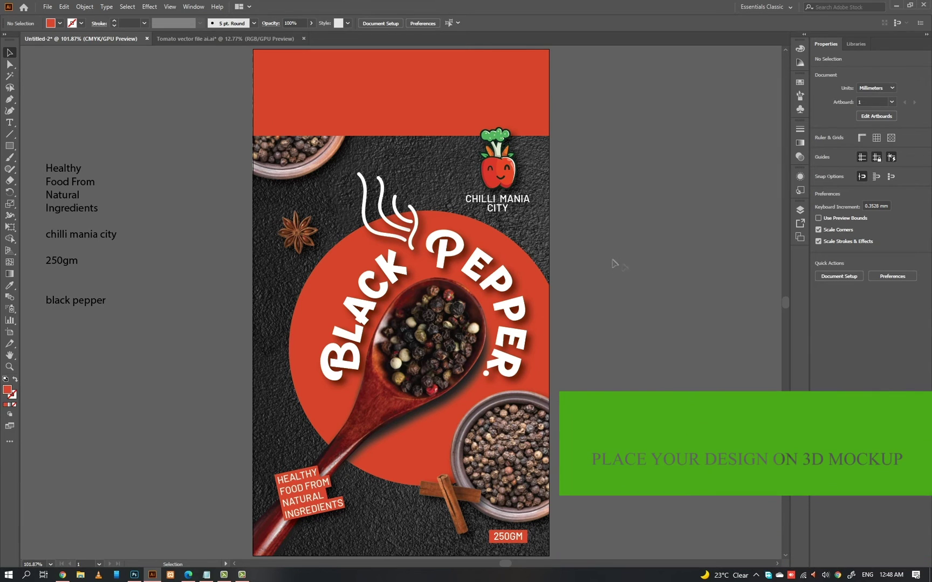
scroll(599, 231, "down", 1)
left_click_drag(590, 115, 327, 485)
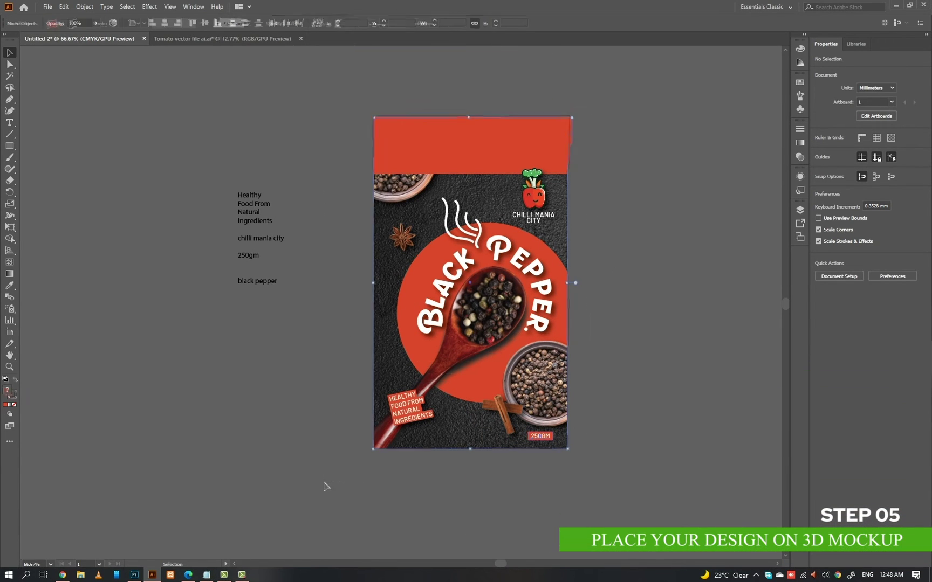
key("ctrl+g")
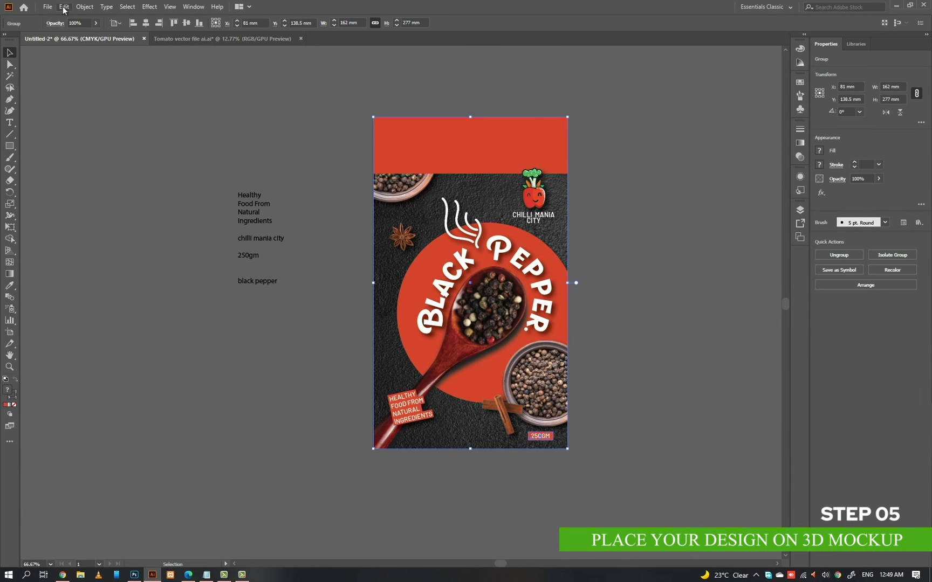
Step: Copy the grouped label artwork in Illustrator, deselect it and switch to Photoshop
left_click(63, 7)
left_click(84, 52)
left_click(195, 332)
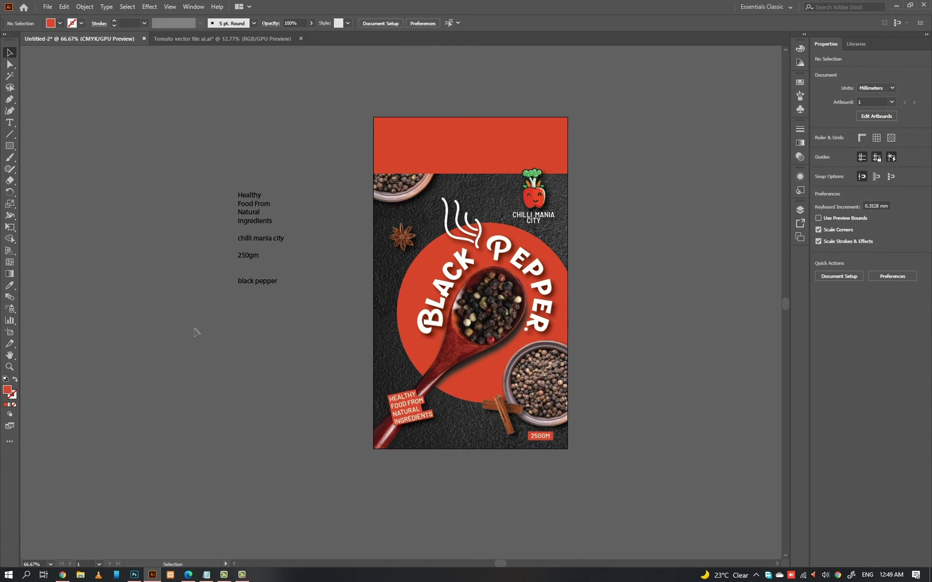
left_click(140, 577)
left_click(704, 492)
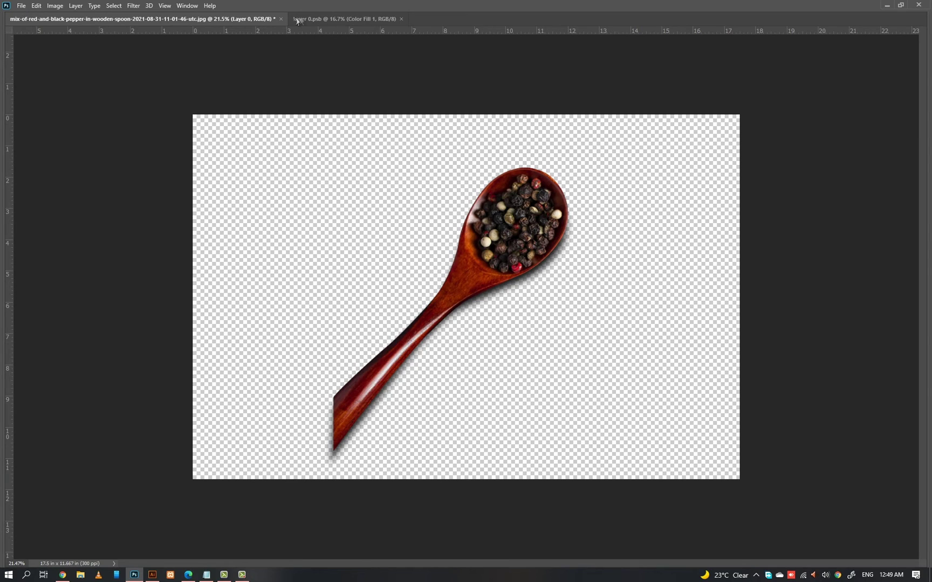
Step: Open standup-pounch-pack-mockup-03.psd from the stand-up-pouch-mockup-set folder inside ENVATO's PRODUCT MOCK folder
left_click(22, 6)
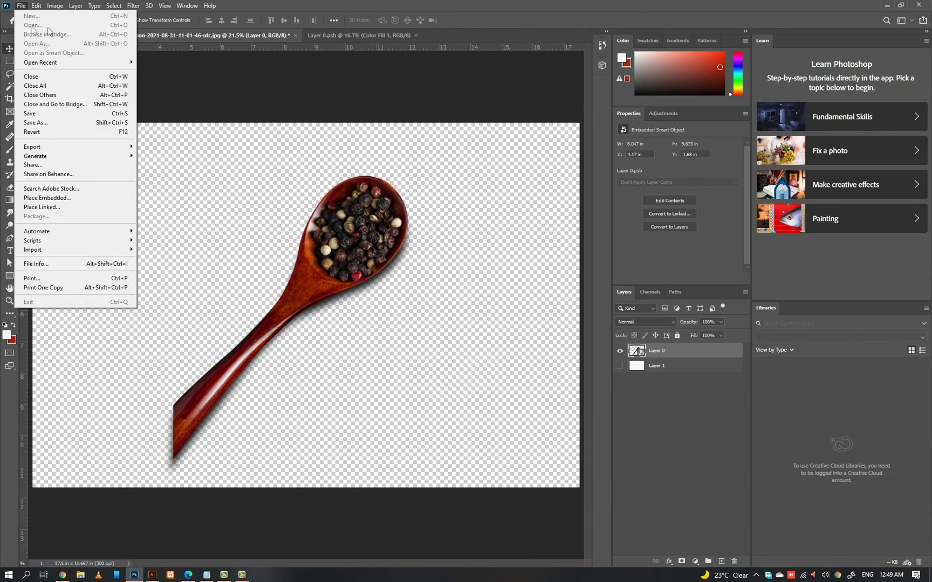
left_click(21, 7)
left_click(20, 6)
left_click(24, 26)
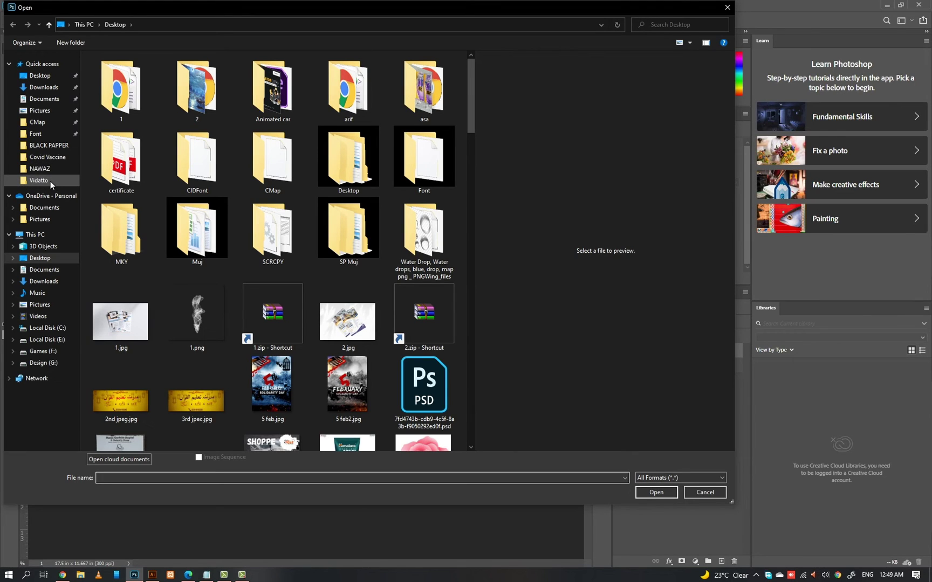
left_click(61, 147)
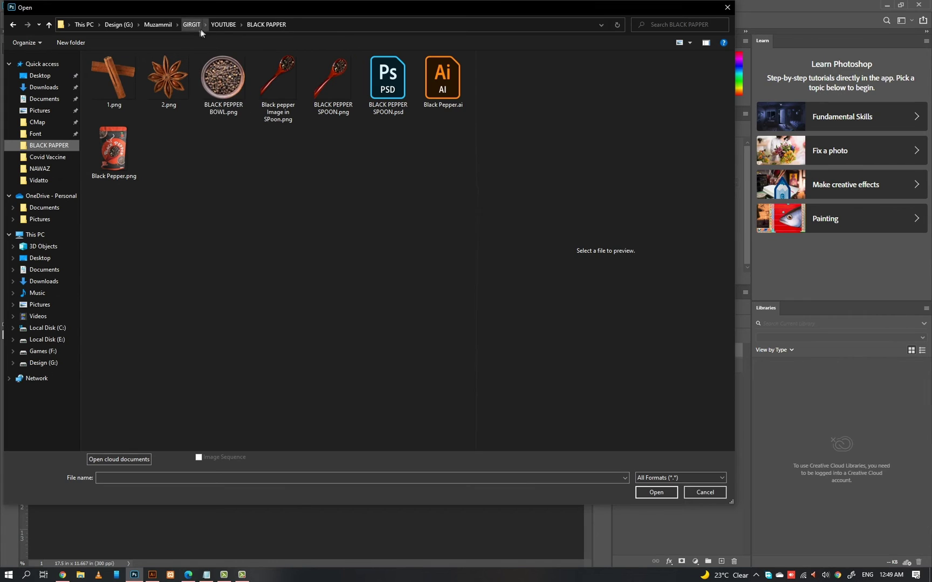
left_click(221, 25)
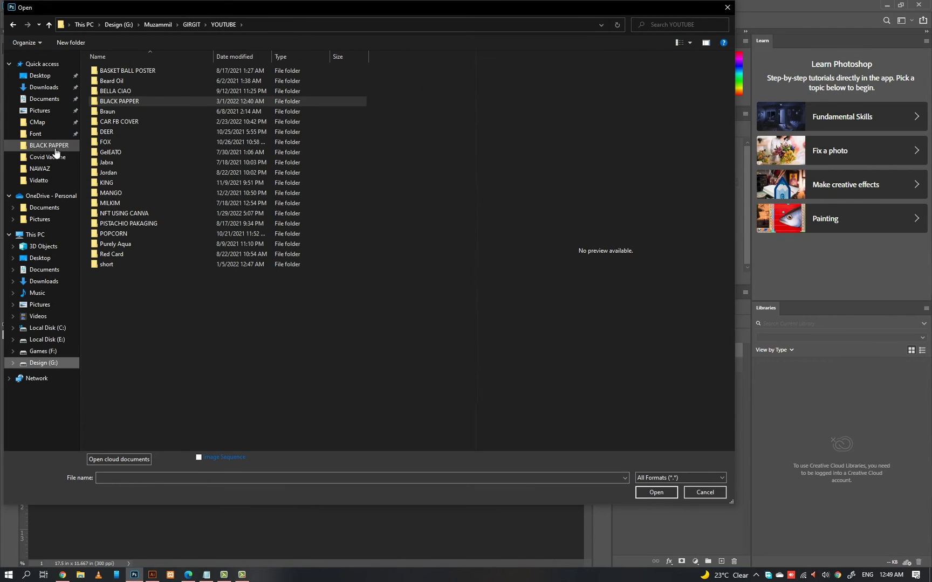
left_click(53, 147)
left_click(186, 26)
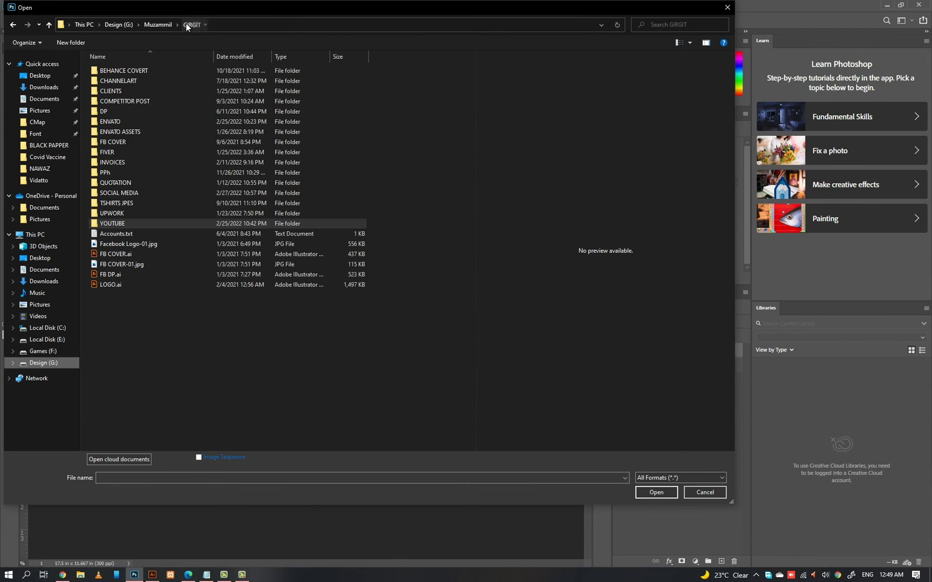
double_click(116, 121)
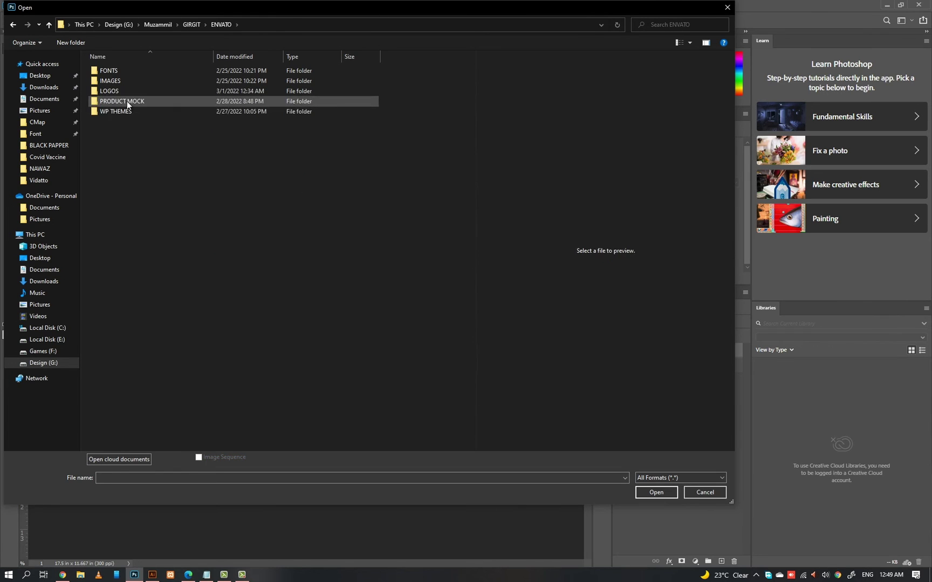
double_click(127, 101)
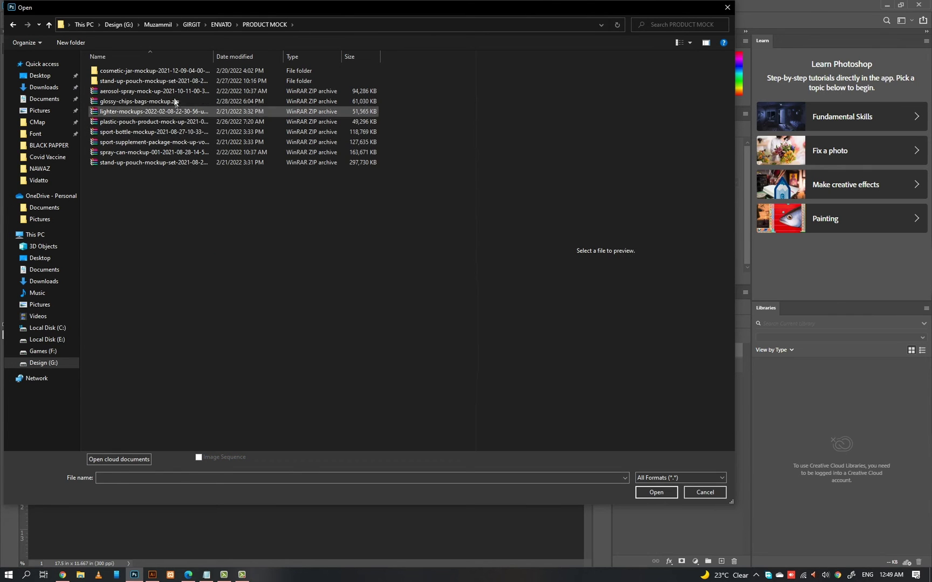
double_click(171, 81)
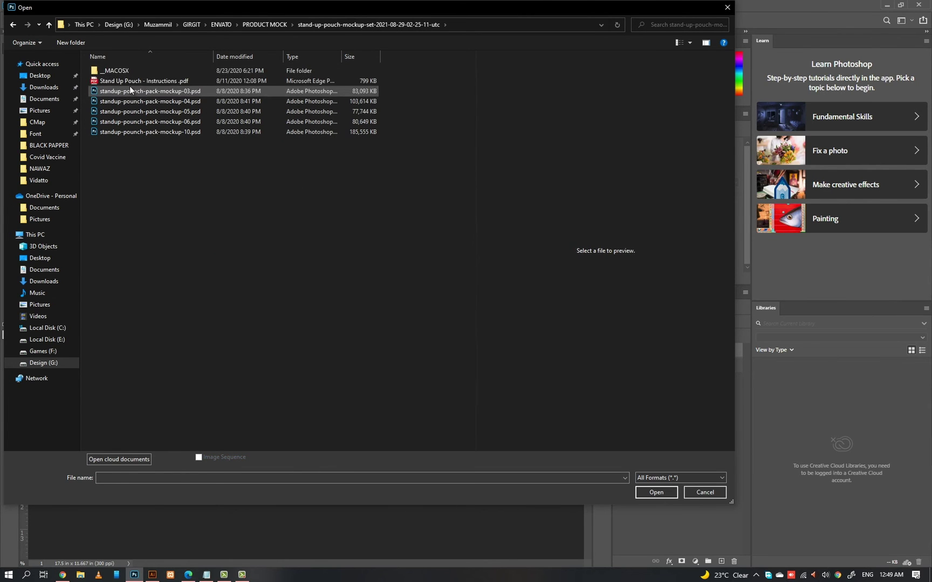
double_click(130, 91)
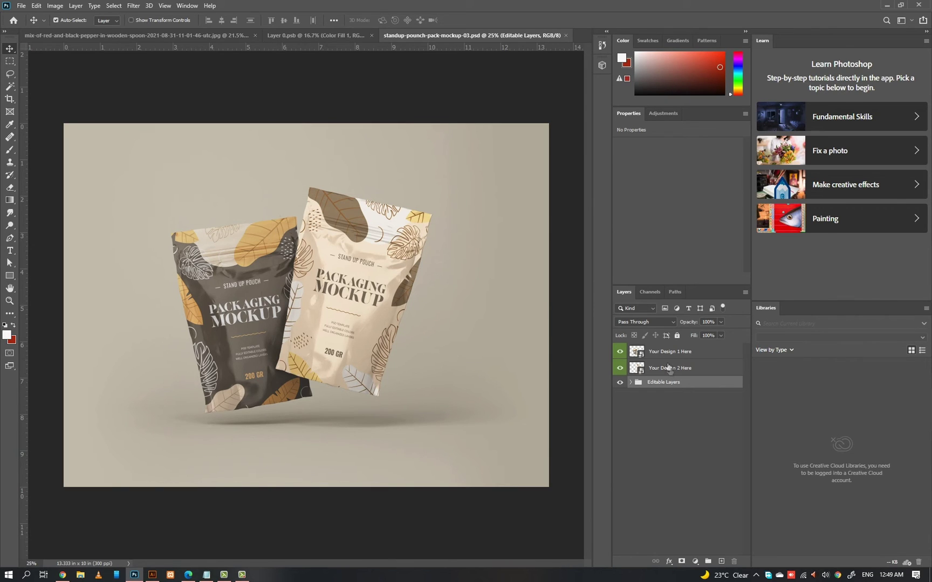
Step: Open the contents of the Your Design 1 Here smart object and paste the copied label, slightly enlarged, as pixels
left_click(637, 351)
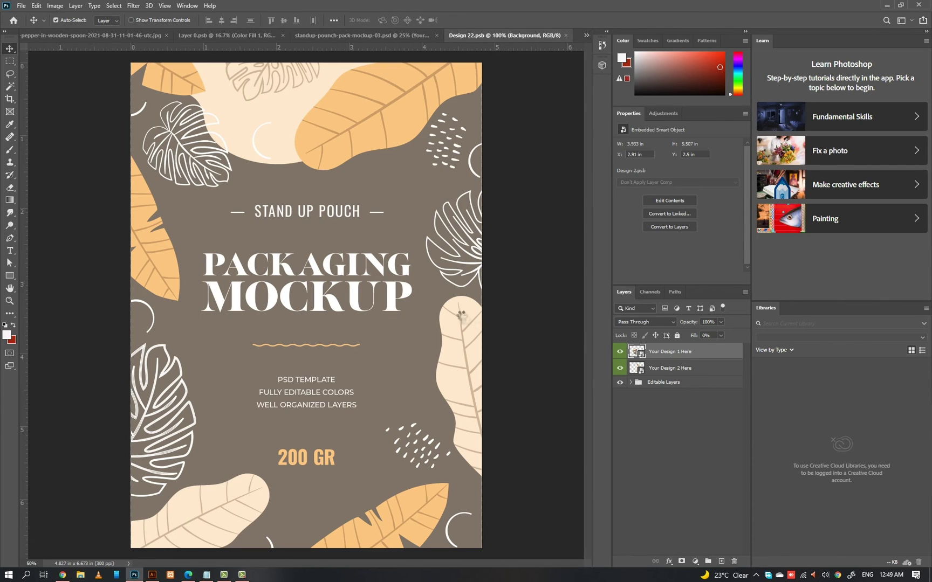
key("ctrl+v")
left_click(505, 165)
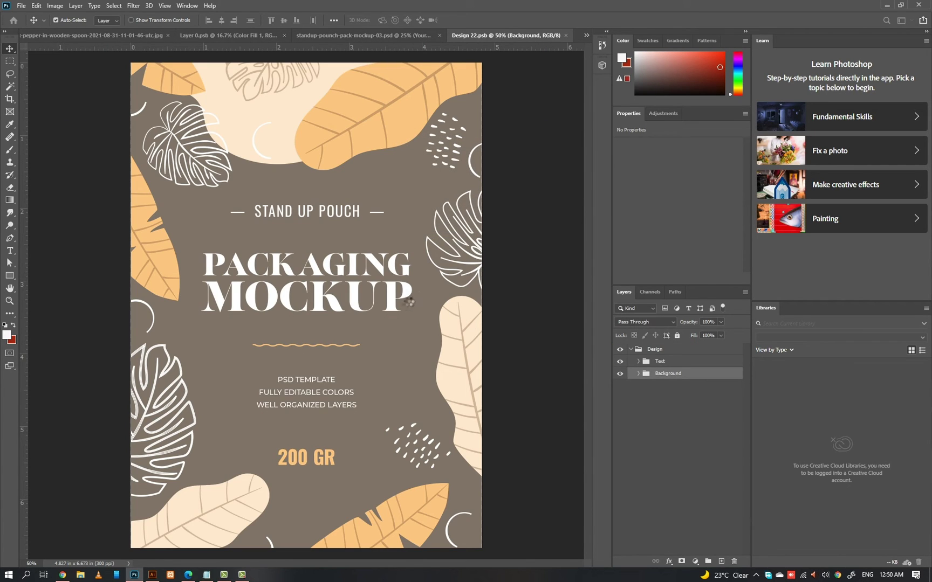
left_click_drag(471, 306, 505, 300)
key("Return")
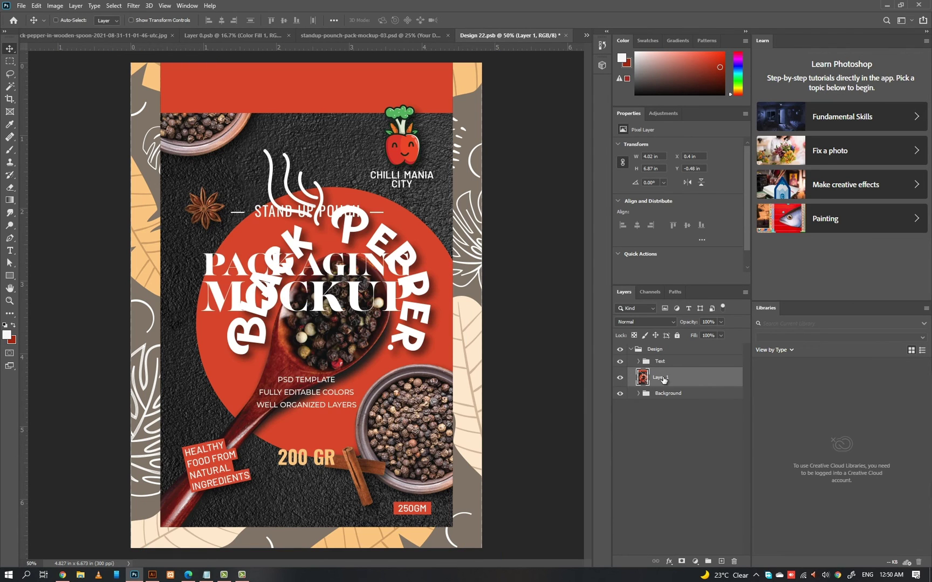
Step: Bring the pasted label layer above the Design group and delete that group with its Text and Background
key("ctrl+bracketright")
key("ctrl+bracketright")
left_click(667, 371)
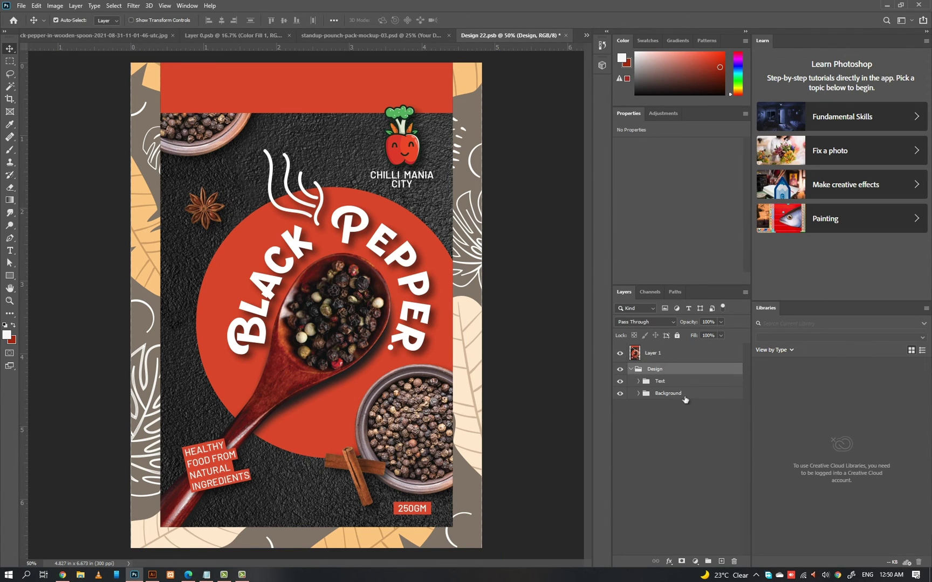
left_click(685, 396, "shift")
key("Delete")
Step: Stretch the label non-proportionally to cover the whole 4.83 x 6.67 in canvas and save the smart object
left_click_drag(439, 134, 469, 162)
key("ctrl+t")
key("Return")
key("ctrl+0")
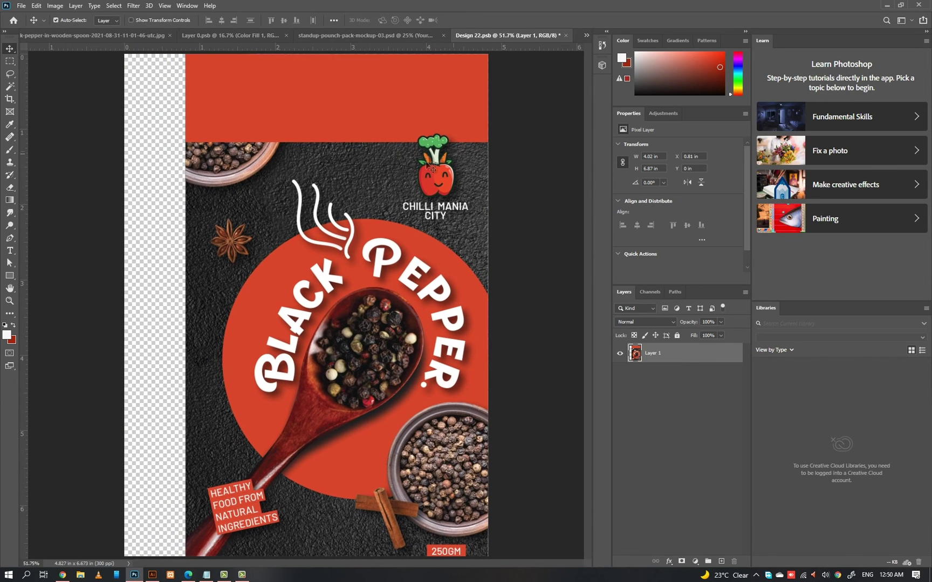
key("ctrl+t")
key("ctrl+0")
left_click_drag(193, 552, 137, 539)
key("Return")
key("ctrl+s")
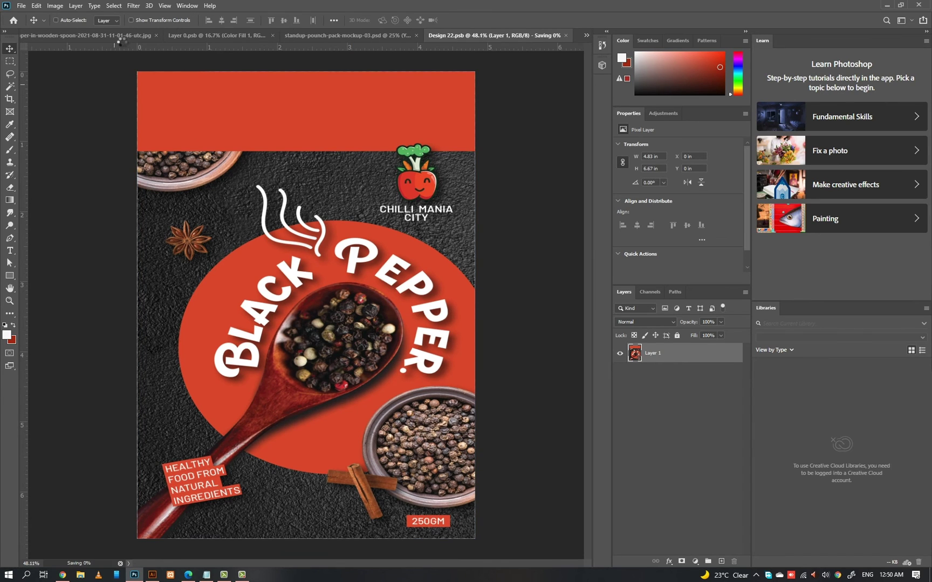
Step: Replace the placeholder Design group in the mockup's Your Design 2 Here smart object with the copied label, pasted as pixels
left_click(123, 37)
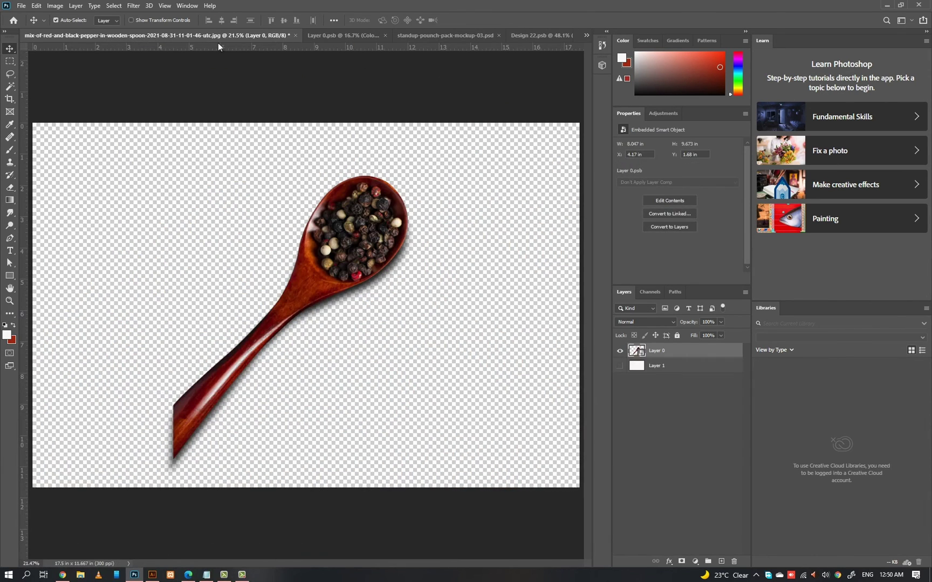
left_click(336, 37)
left_click(429, 35)
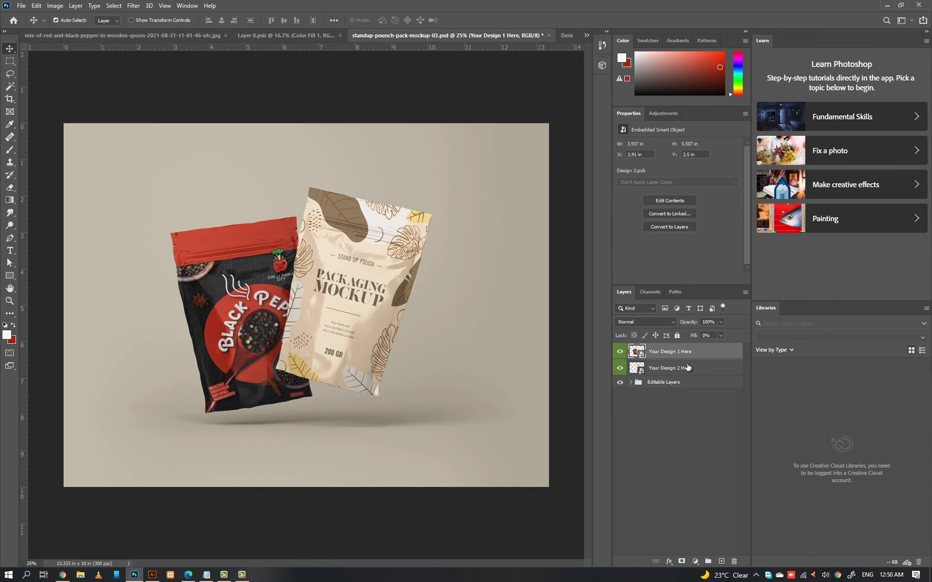
double_click(636, 367)
key("ctrl+v")
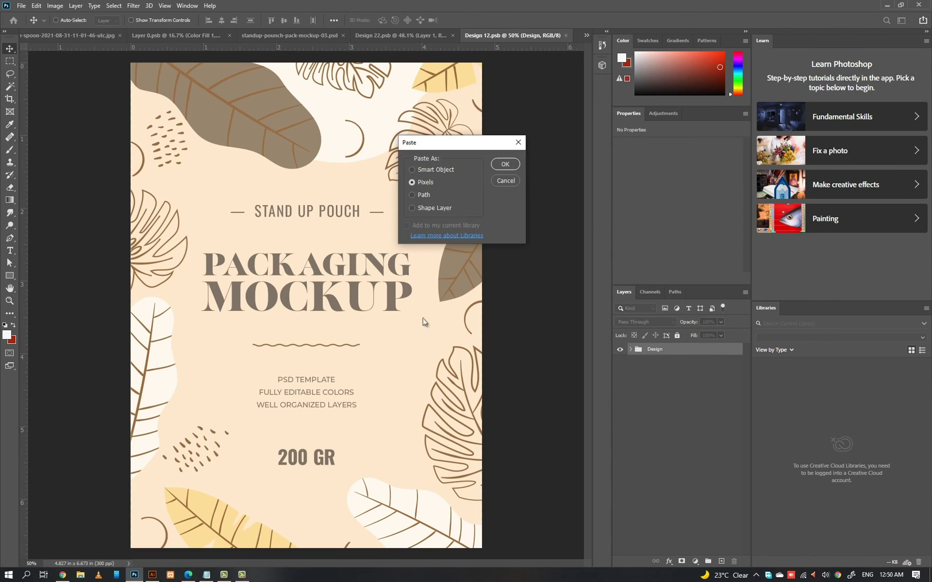
key("Return")
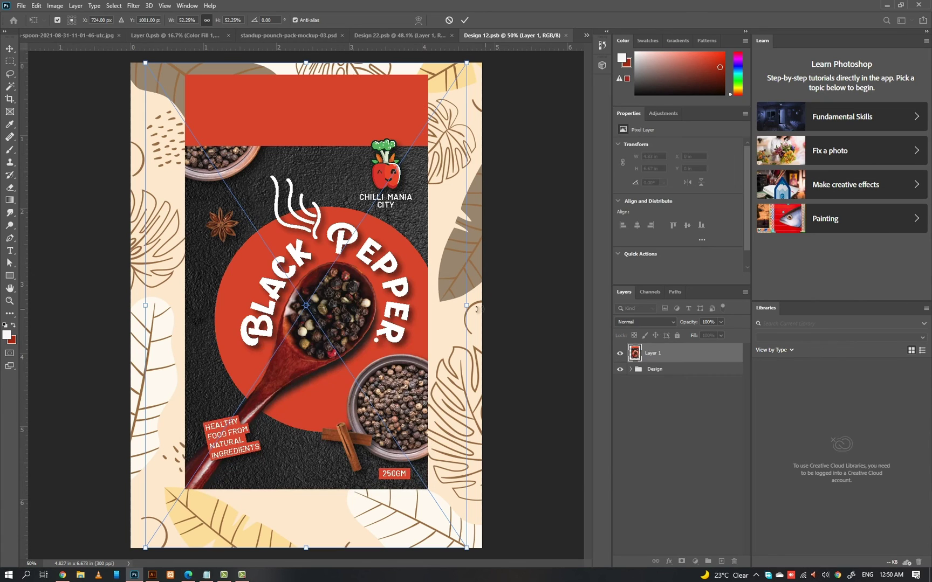
left_click_drag(476, 307, 499, 304)
key("Return")
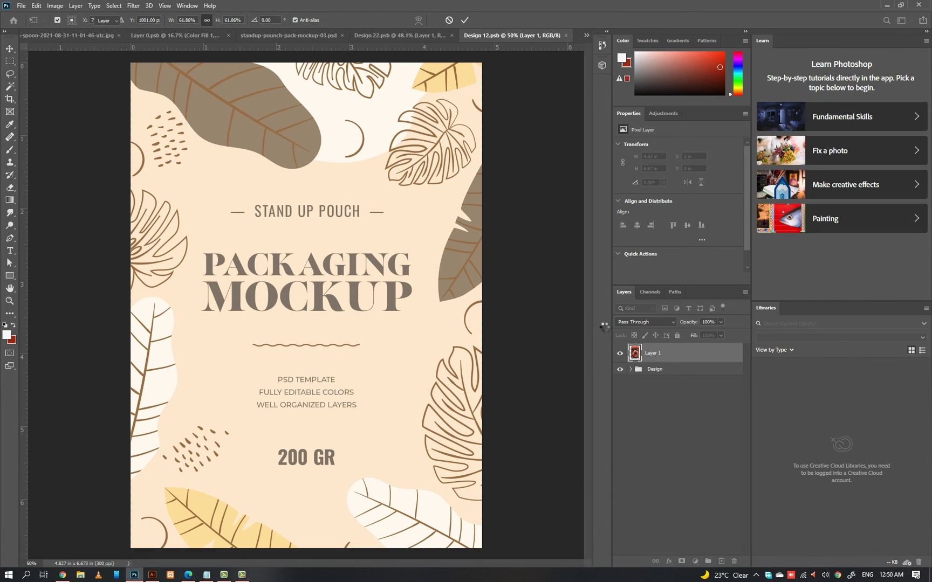
left_click(676, 374)
key("Delete")
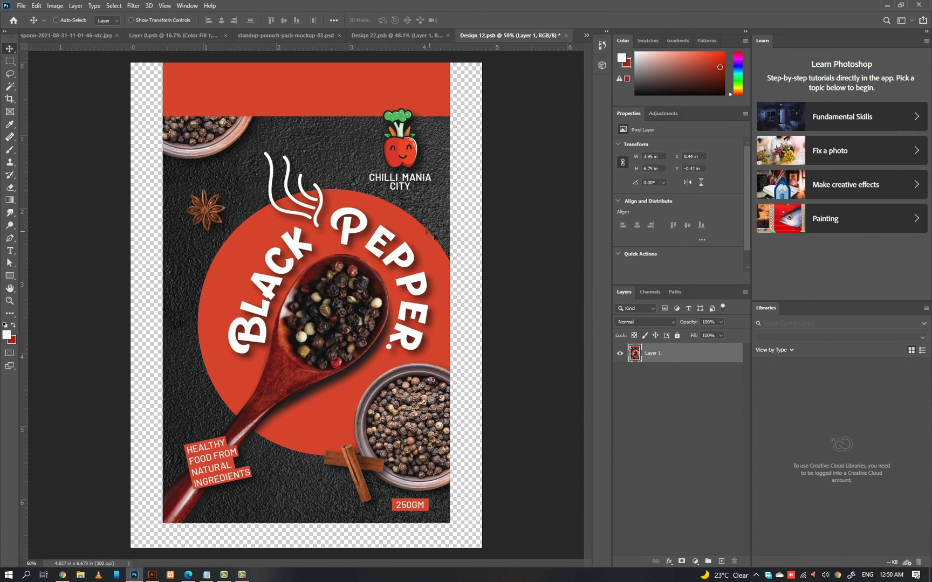
Step: Stretch the label to fill the entire second design canvas, save it and return to the pouch mockup
key("ctrl+t")
left_click_drag(437, 60, 465, 85)
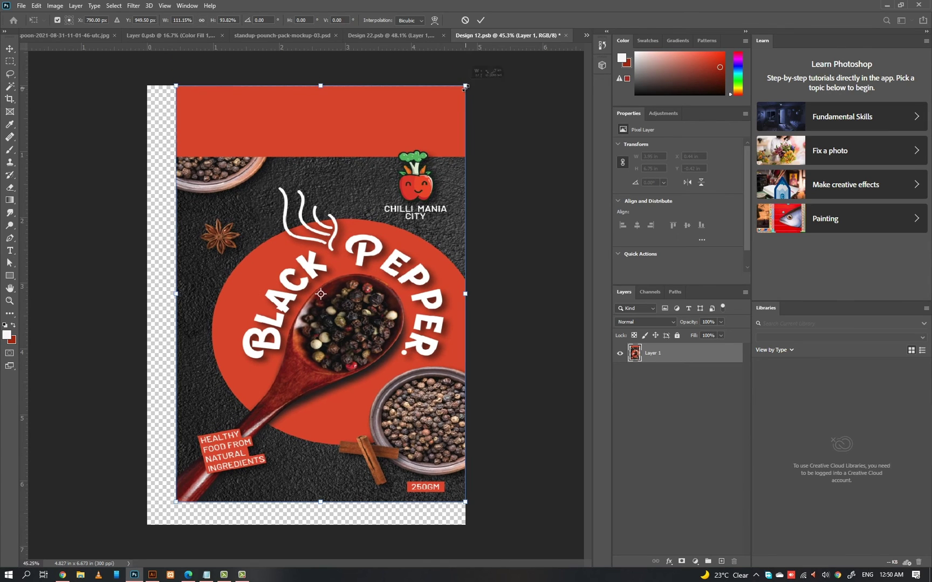
left_click_drag(176, 502, 148, 524)
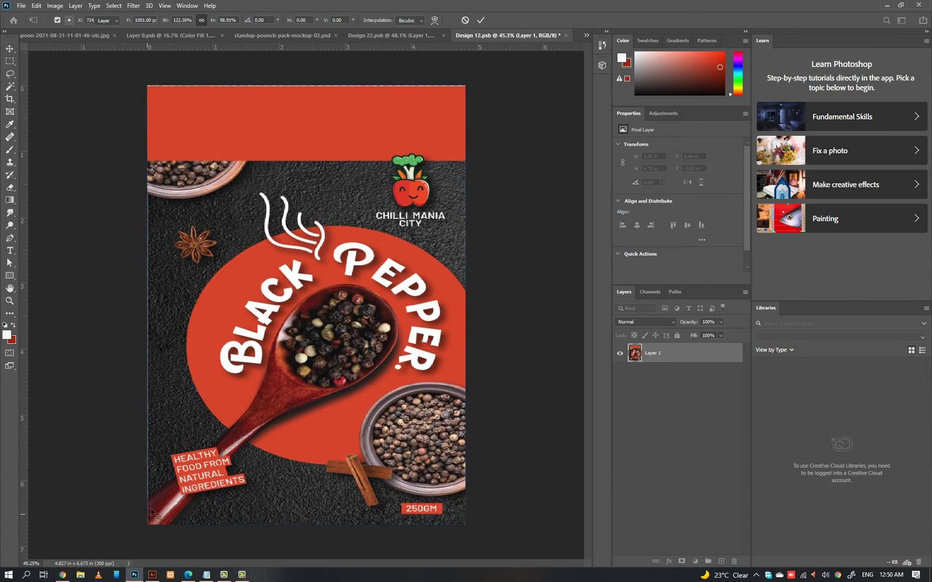
key("Return")
key("ctrl+s")
left_click(393, 37)
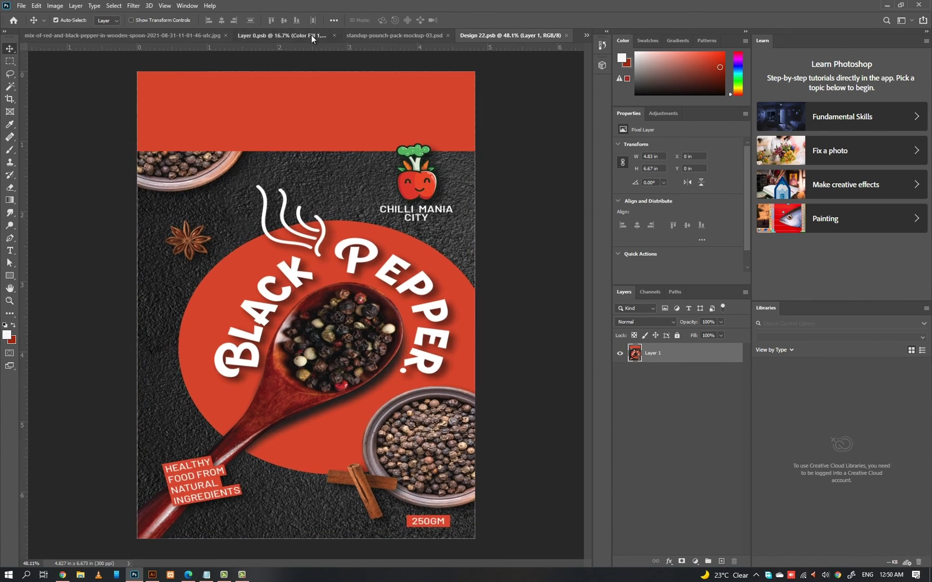
left_click(313, 36)
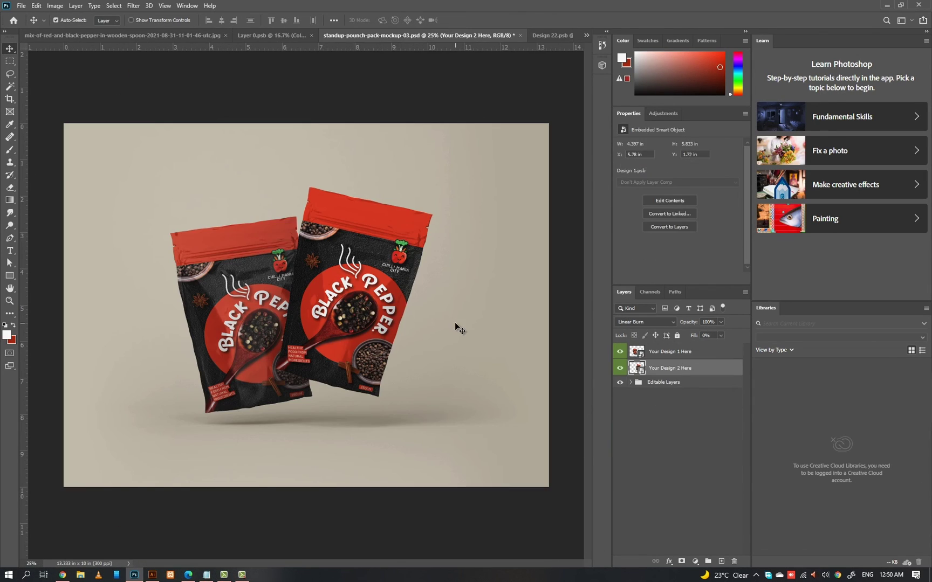
Step: Set the background's Change color fill layer to a neutral grey
left_click(456, 326)
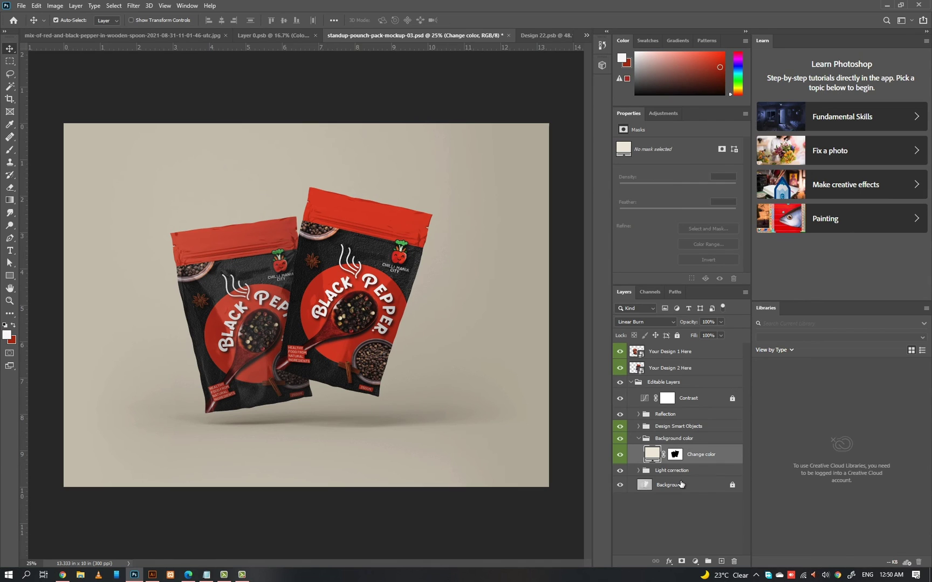
double_click(652, 455)
left_click(326, 356)
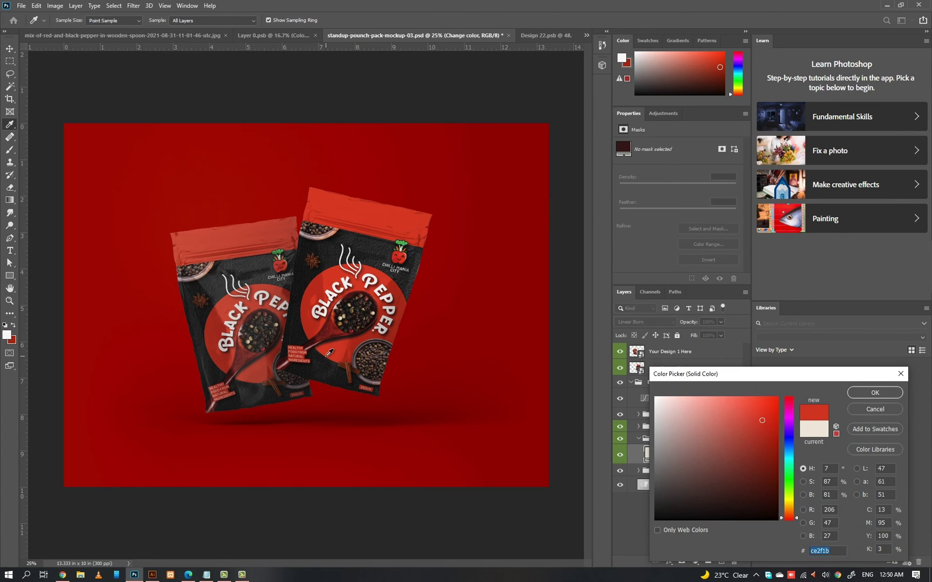
mouse_move(675, 409)
left_mouse_down()
mouse_move(667, 402)
mouse_move(644, 430)
mouse_move(638, 407)
mouse_move(645, 465)
left_mouse_up()
key("Return")
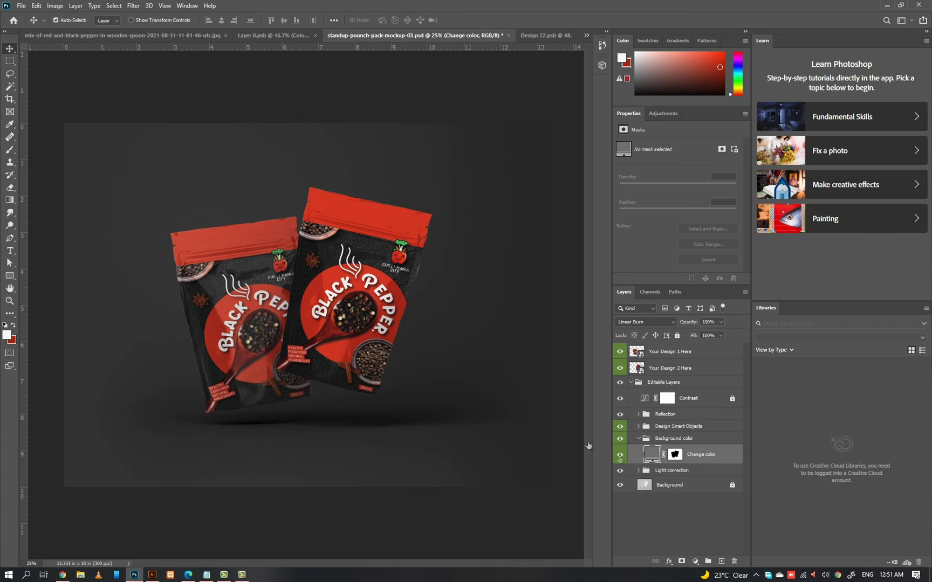
Step: Hide the locked Contrast adjustment layer in the Editable Layers group and delete it
left_click(619, 397)
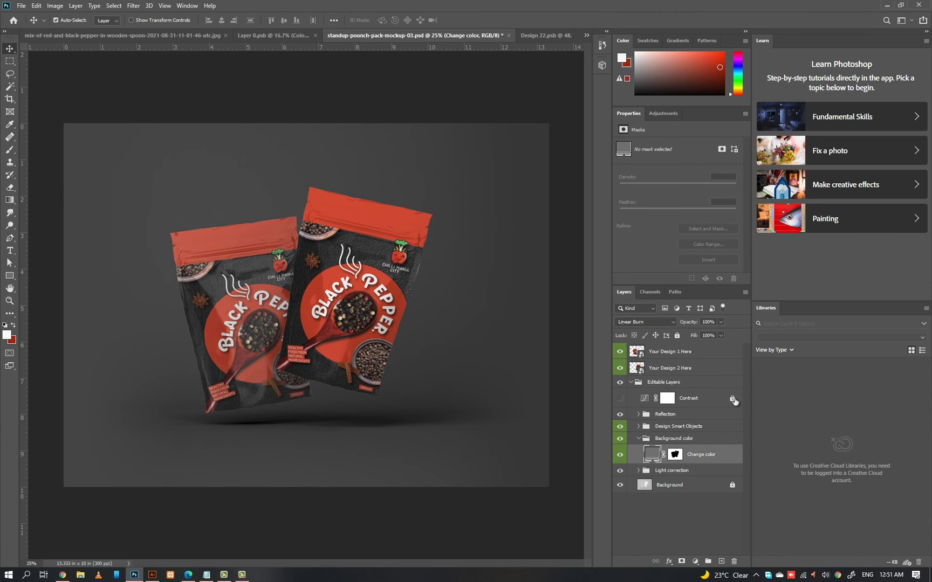
left_click(719, 402)
key("Delete")
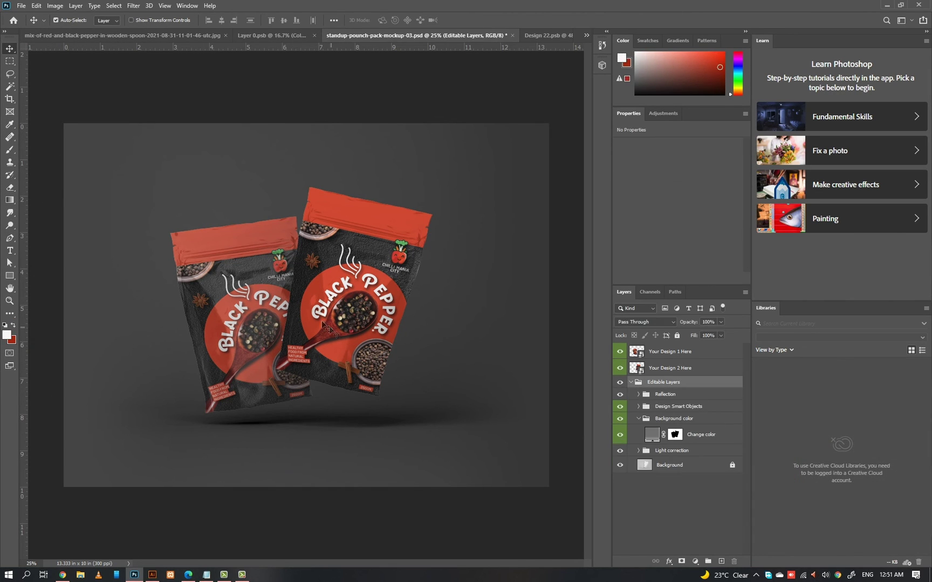
Step: Examine the label artwork on both pouches up close, then view the whole mockup again
left_click(323, 339, "ctrl")
left_click_drag(243, 317, 308, 319)
left_click(295, 309, "ctrl")
left_click(294, 309, "ctrl")
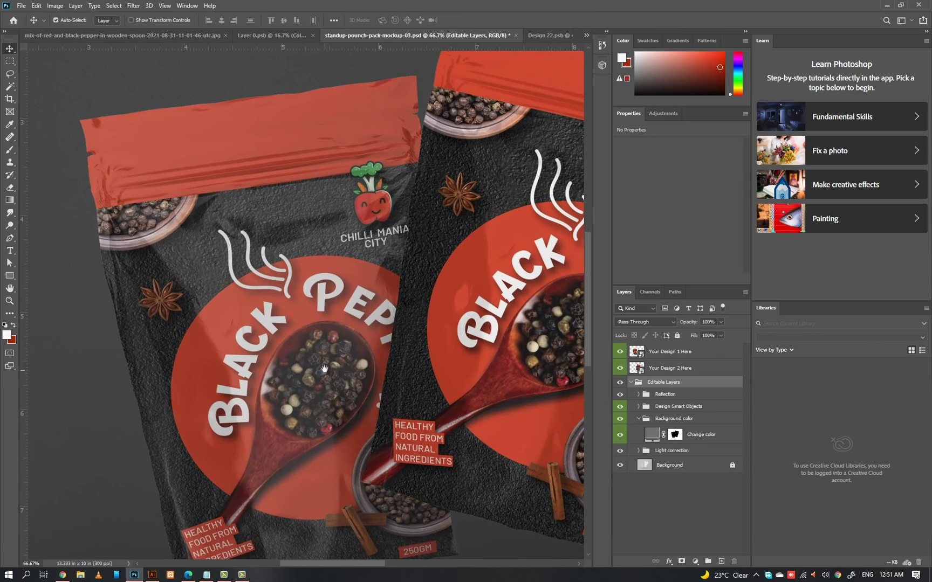
left_click_drag(325, 370, 302, 296)
left_click_drag(383, 293, 363, 310)
key("ctrl+0")
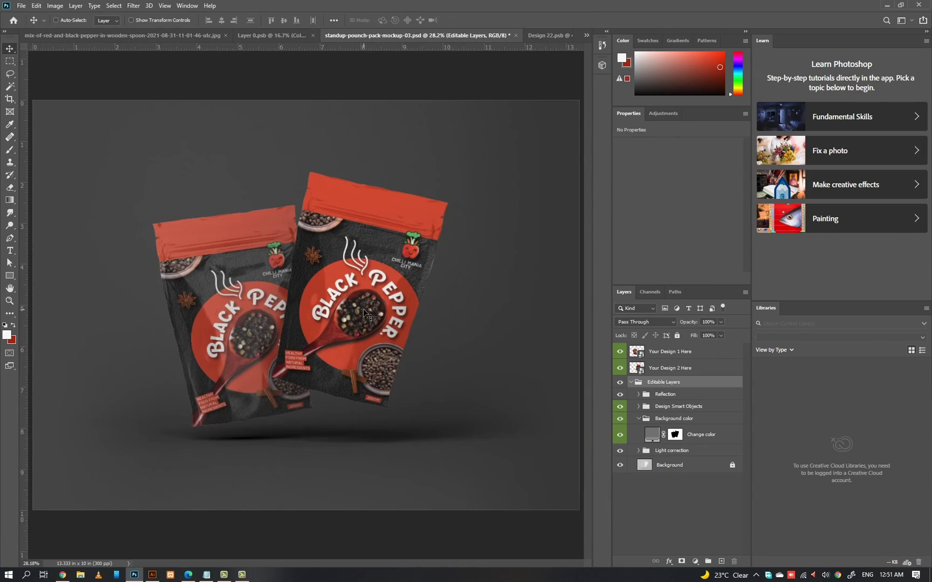
Step: Compare the mockup with Editable Layers, Reflection, Design Smart Objects and the first reflection layer each hidden and shown
left_click(620, 383)
left_click(620, 383)
left_click(620, 394)
left_click(620, 395)
left_click(620, 406)
left_click(620, 406)
left_click(638, 394)
left_click(620, 409)
left_click(620, 408)
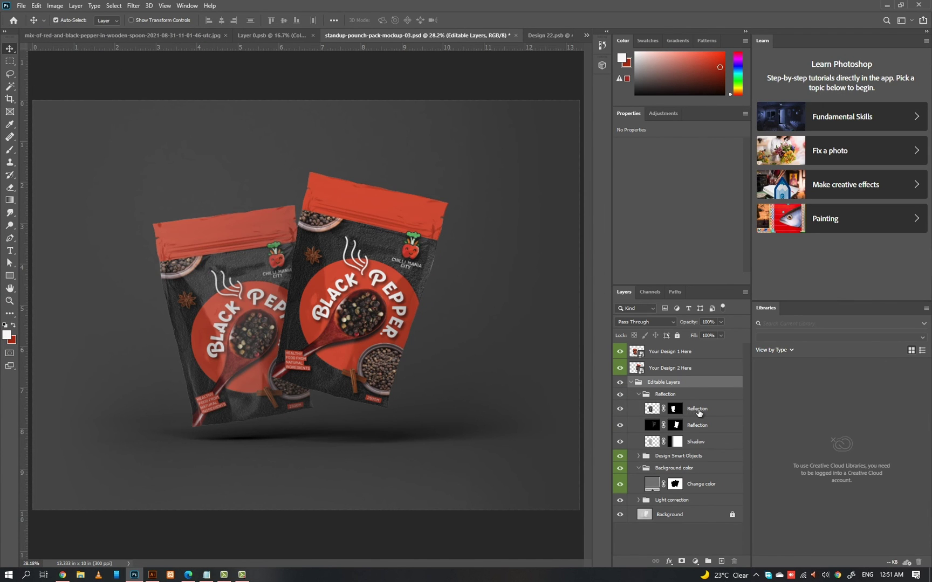
Step: Set the opacity of the upper Reflection layer to 62% and of the lower Reflection layer to 57%
left_click(639, 413)
mouse_move(699, 323)
left_mouse_down()
mouse_move(730, 326)
mouse_move(687, 323)
left_mouse_up()
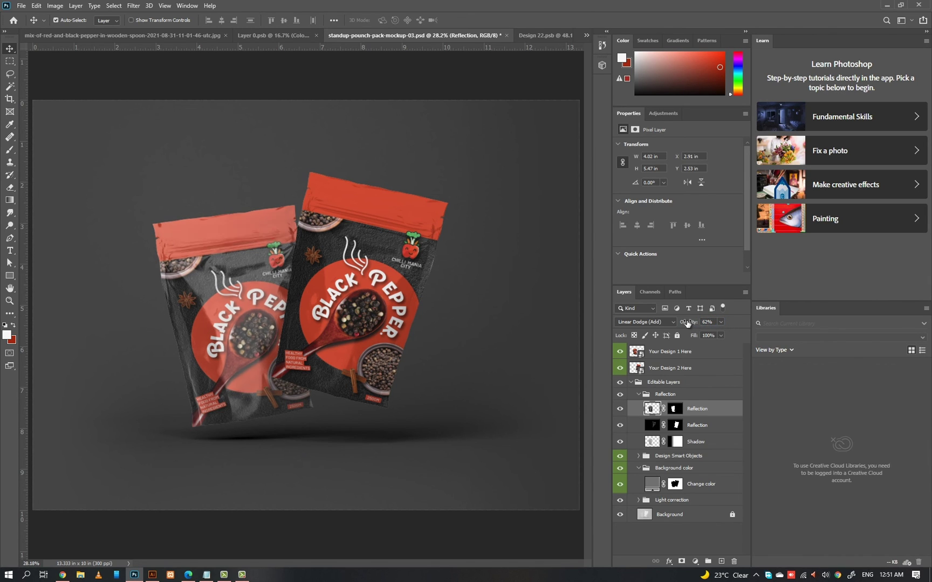
left_click(691, 425)
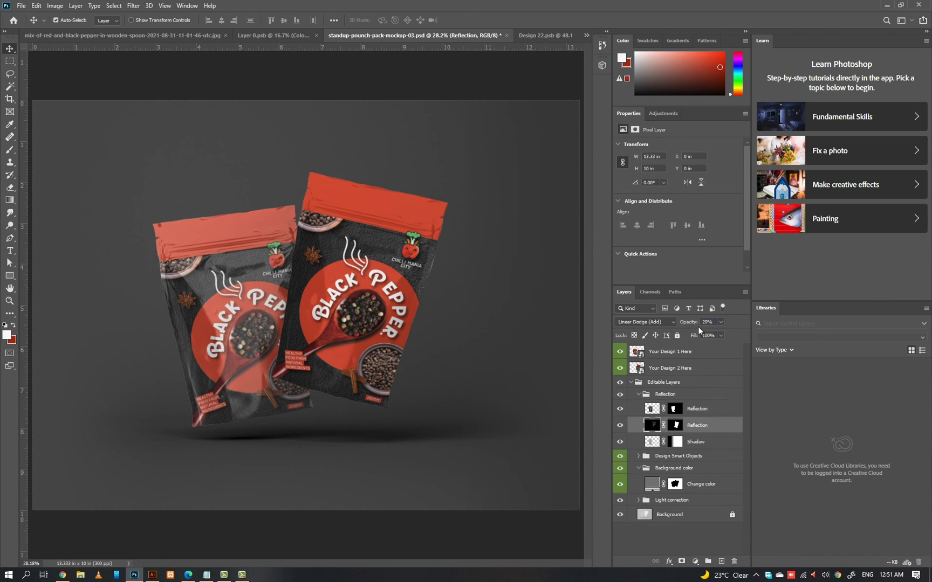
left_click_drag(700, 324, 700, 325)
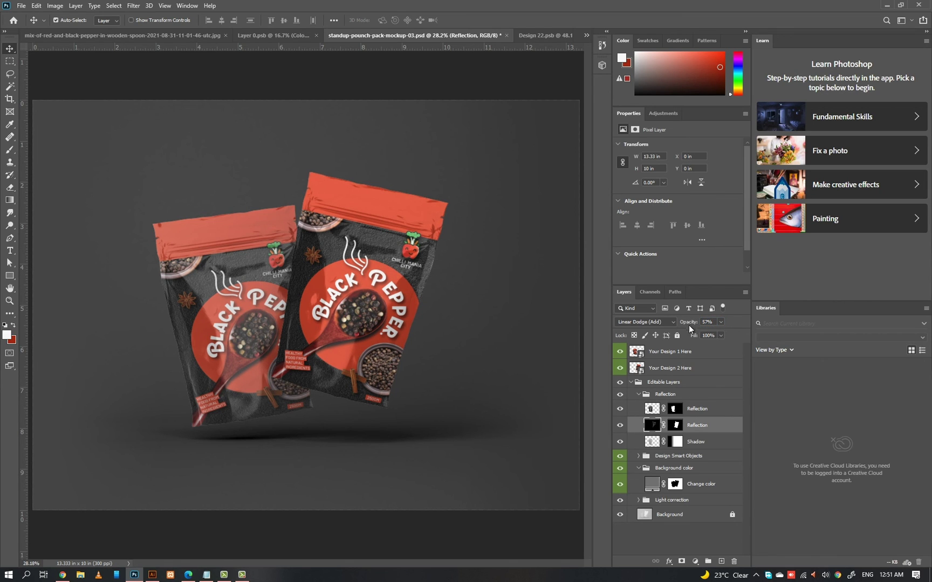
Step: Compare the mockup with the Shadow layer hidden and shown
left_click(620, 443)
left_click(620, 443)
left_click(620, 443)
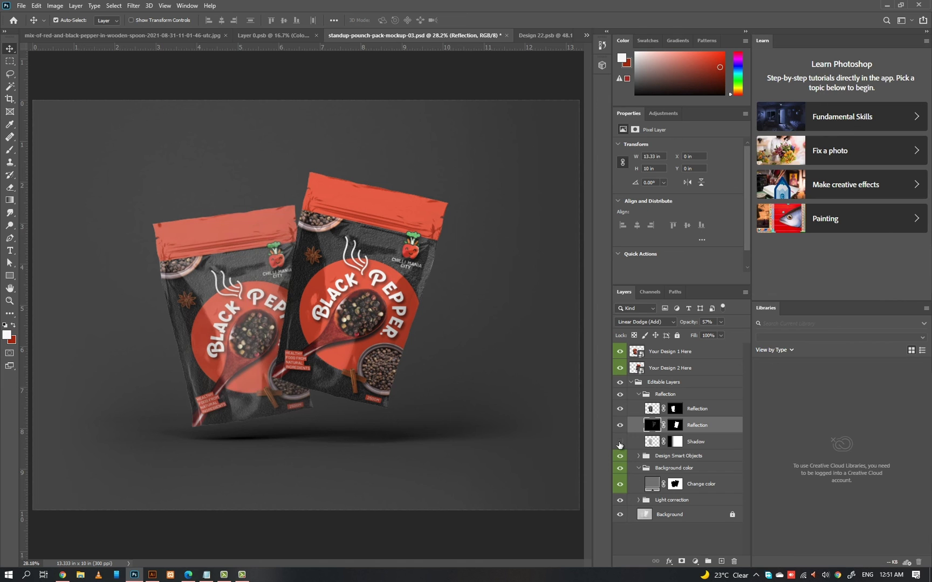
left_click(620, 443)
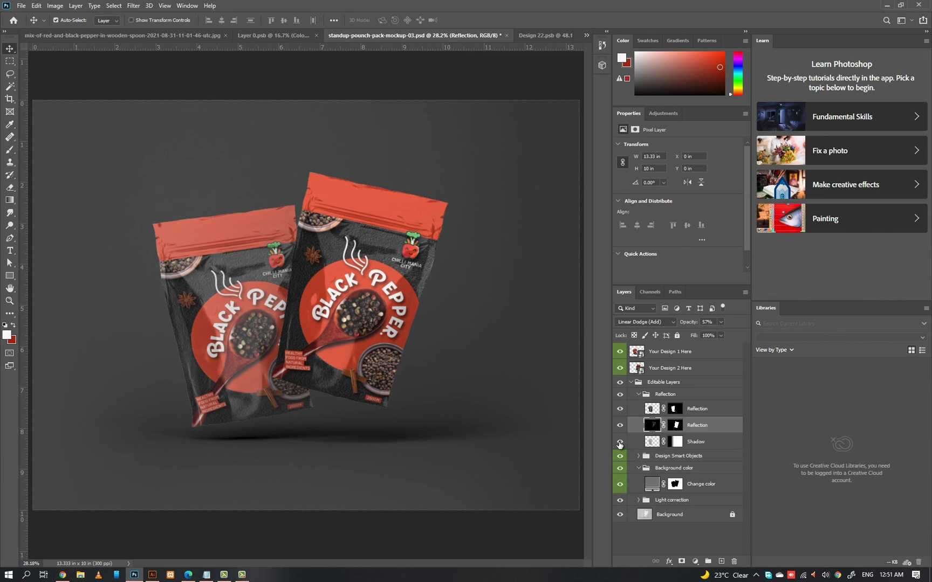
Step: Save the mockup to the Desktop as BLACK PEPPER.psd with Maximize Compatibility on
key("ctrl+shift+s")
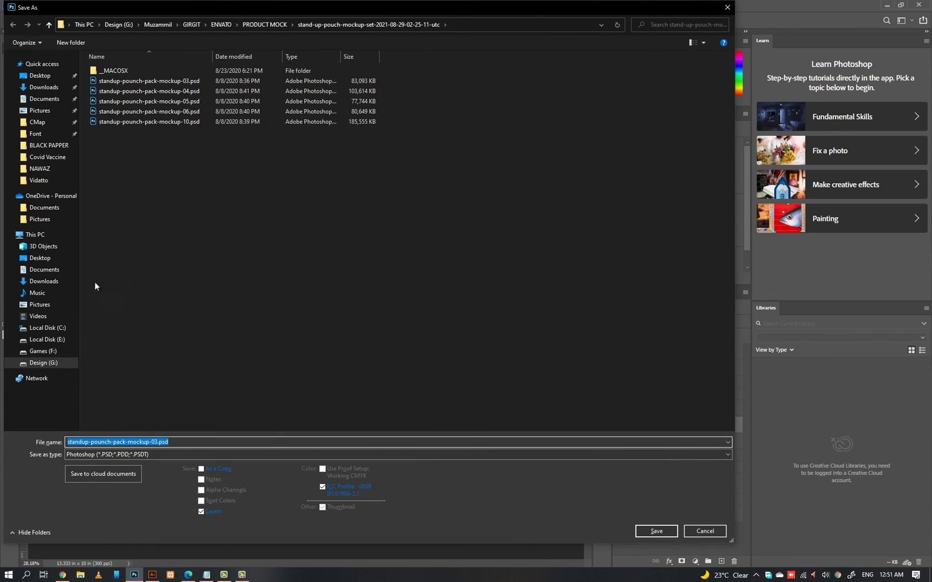
left_click(40, 76)
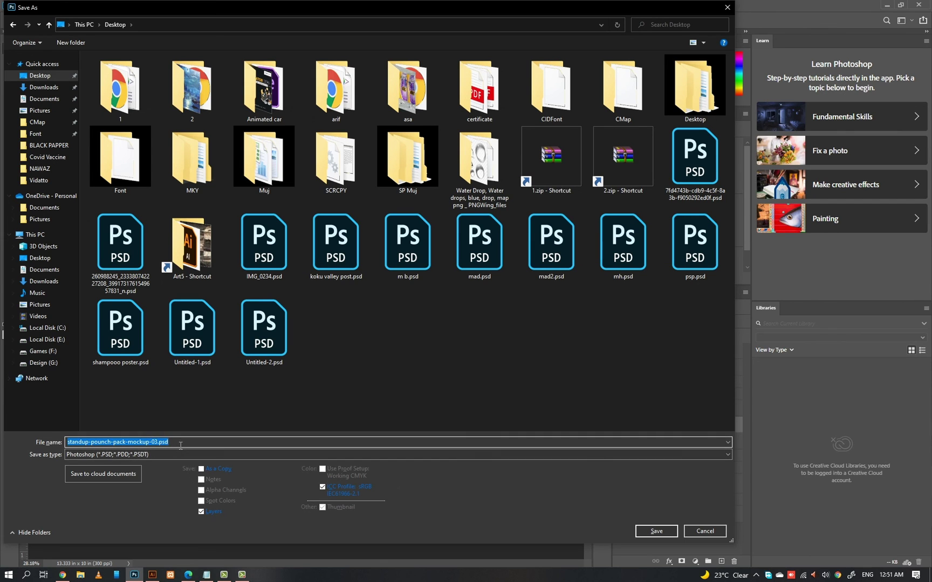
key("Return")
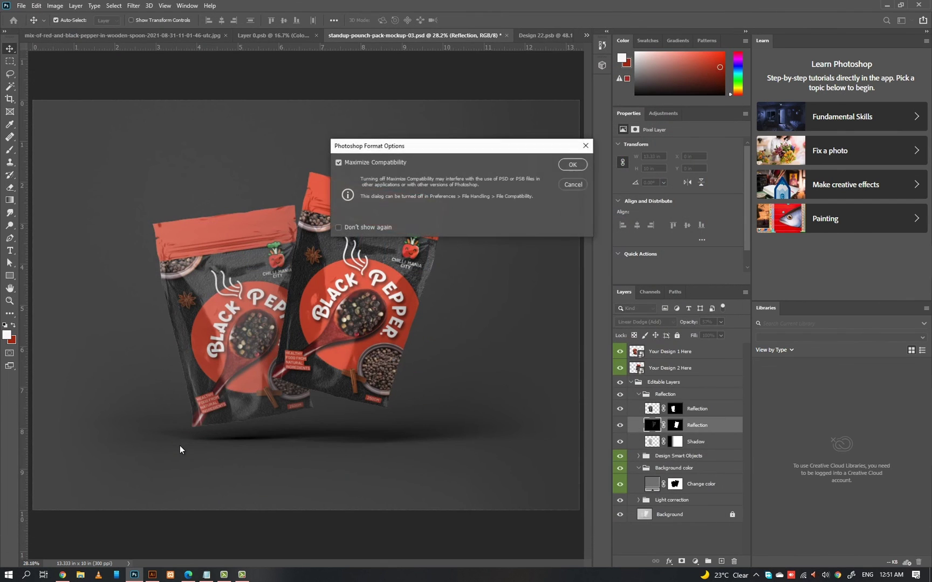
key("Return")
Step: Switch to the Windows desktop, make its icons visible and open BLACK PEPPER.psd in Photoshop from there
key("super+d")
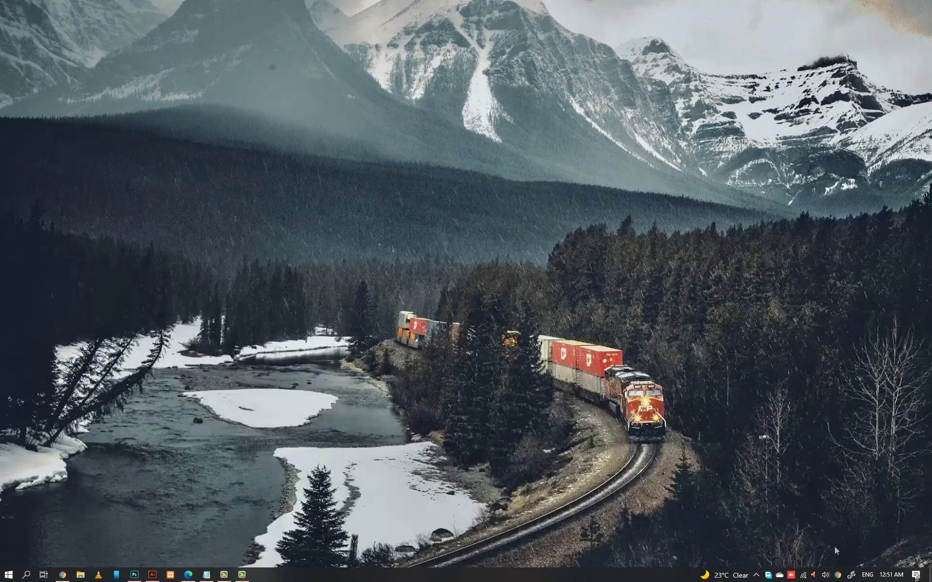
right_click(396, 329)
mouse_move(416, 348)
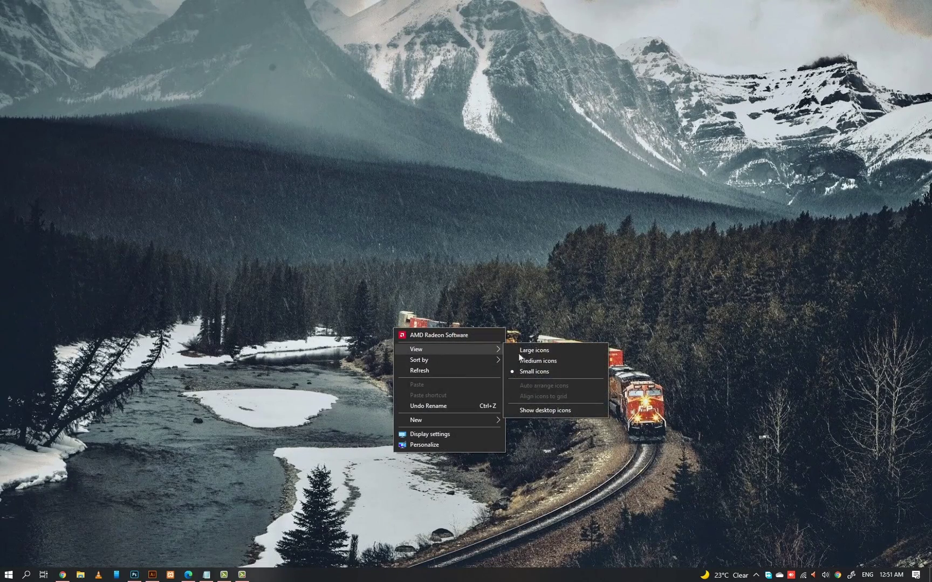
left_click(544, 411)
double_click(350, 381)
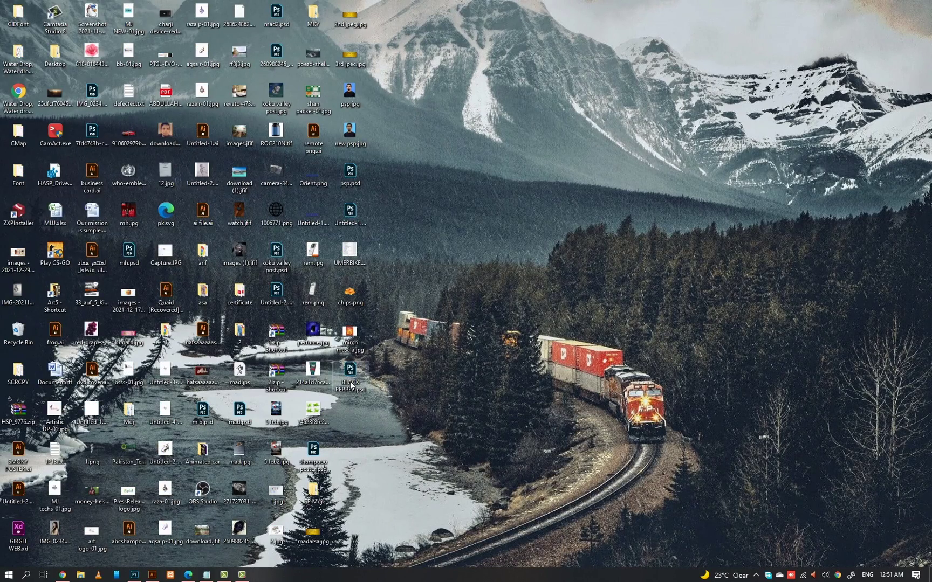
Step: Save the mockup in JPEG format as BLACK PEPPER.jpg on the Desktop and open the exported image from there
key("Tab")
key("j")
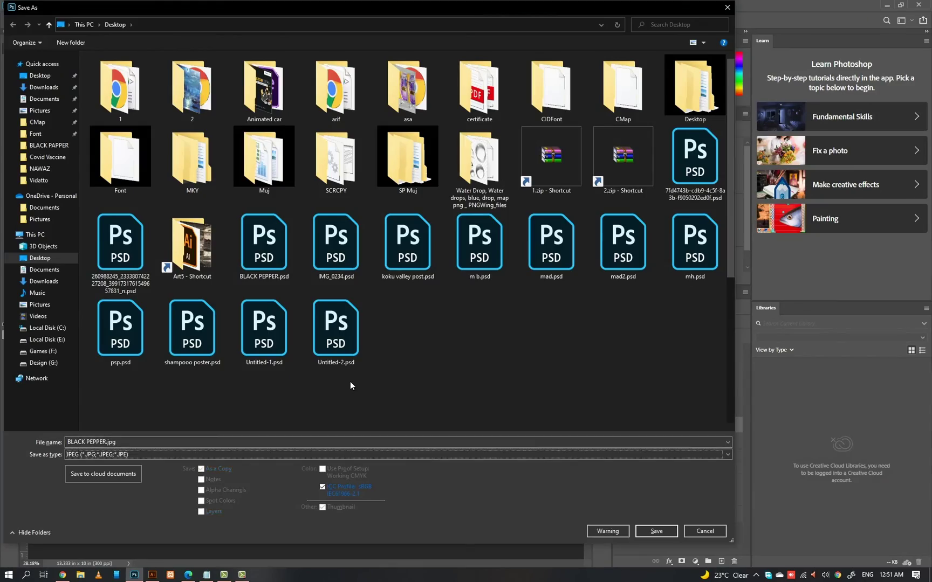
key("Return")
key("Return")
key("super+d")
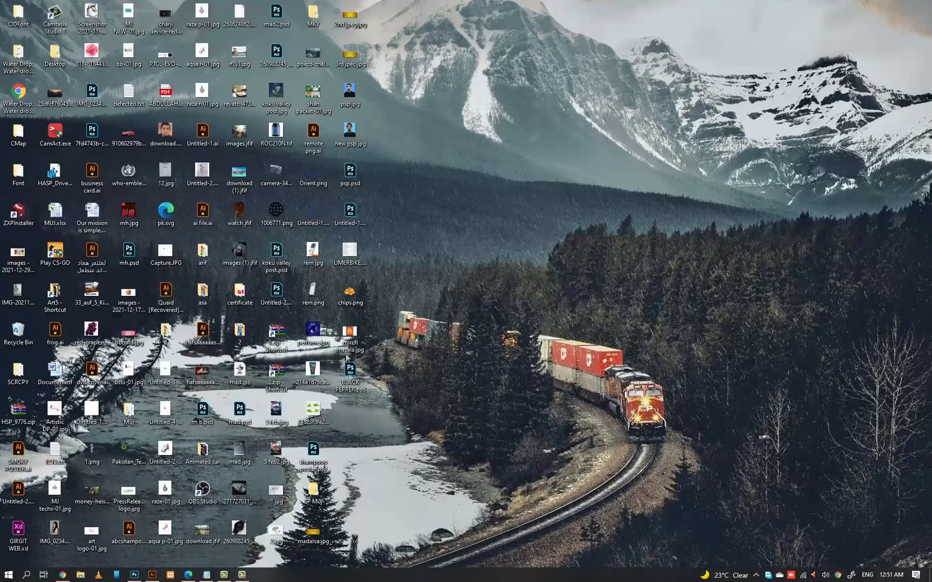
double_click(357, 414)
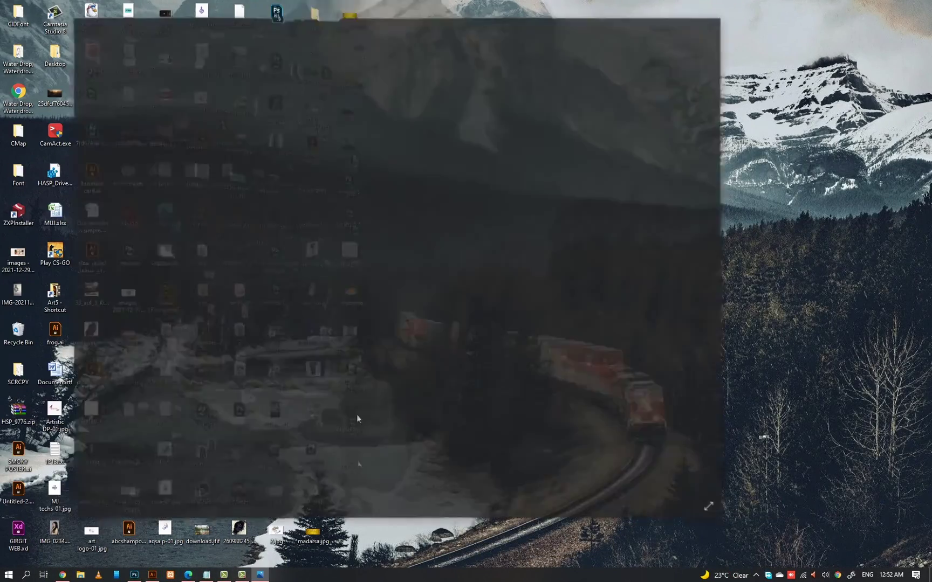